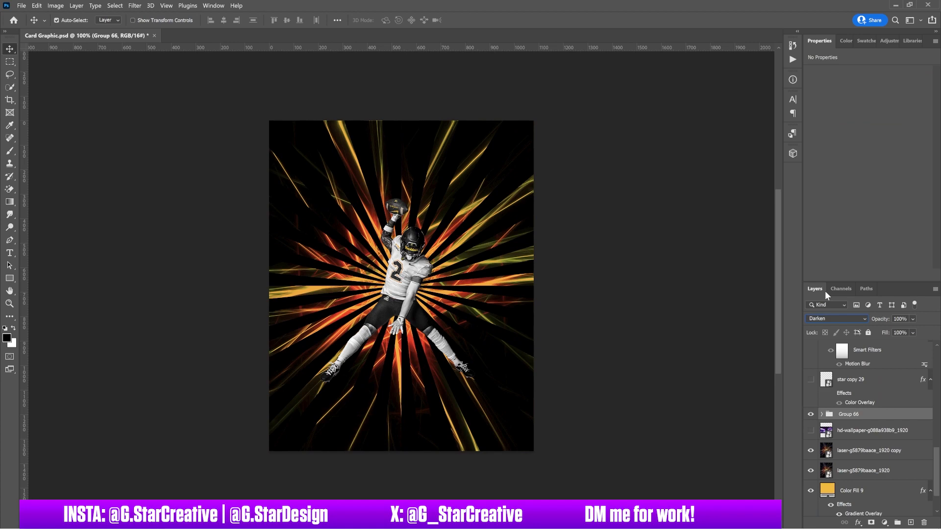
Try Linear Light, Hue and Color blending on the laser group, settling on Multiply.
key("Down")
key("Down")
key("Down")
key("Down")
key("Down")
key("Down")
key("Down")
key("Down")
key("Down")
key("Down")
key("Down")
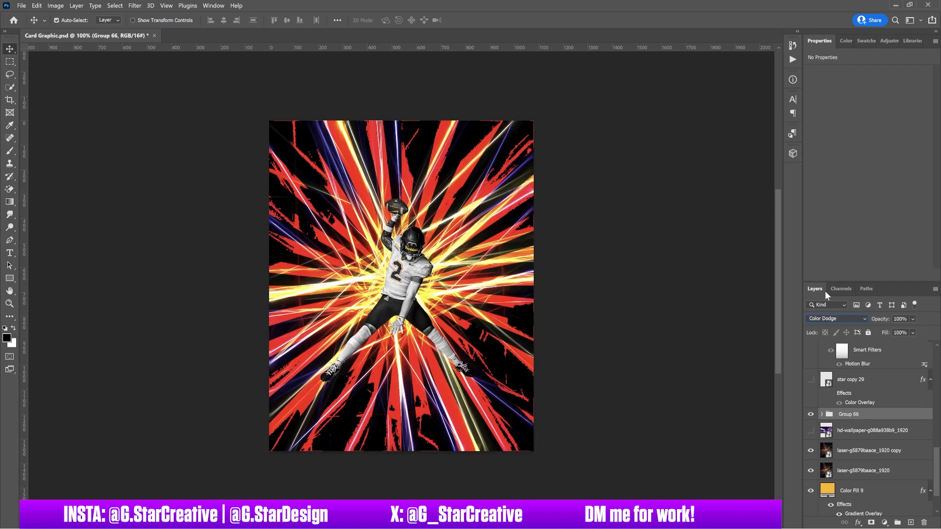
key("Down")
key("Down")
key("Down")
key("Down")
key("Down")
key("Down")
key("Down")
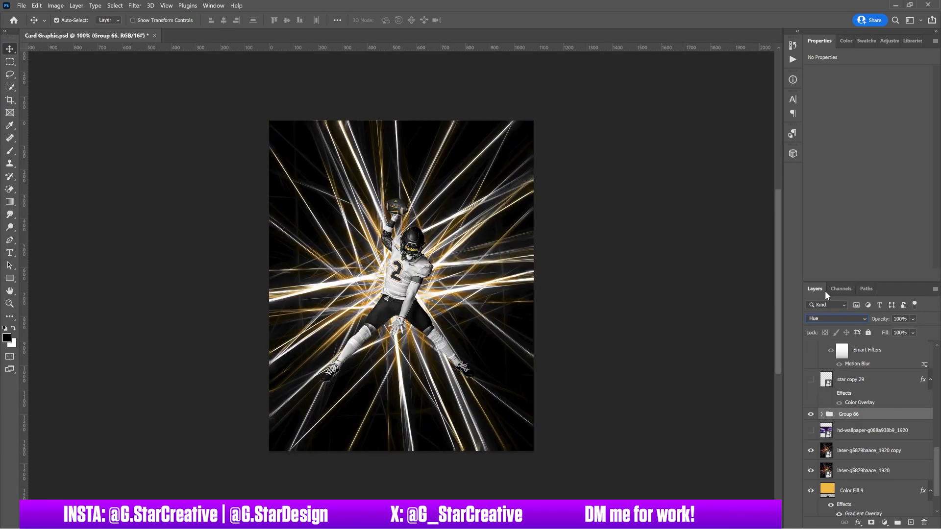
key("Down")
left_click(826, 319)
left_click(825, 321)
key("Down")
key("Down")
Add a gold solid colour fill layer above star copy 29 inside Group 66.
left_click(822, 416)
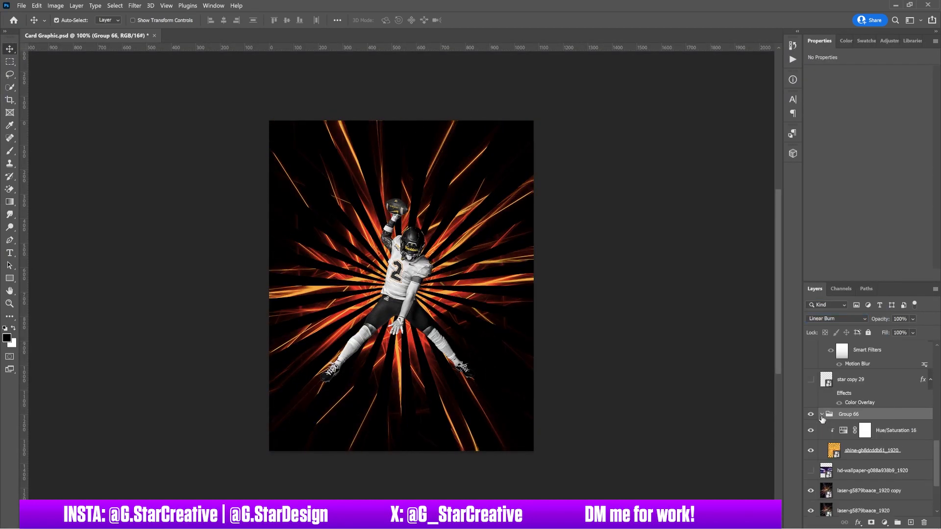
left_click(877, 450)
left_click(896, 431)
left_click(875, 379)
left_click(885, 523)
left_click(901, 310)
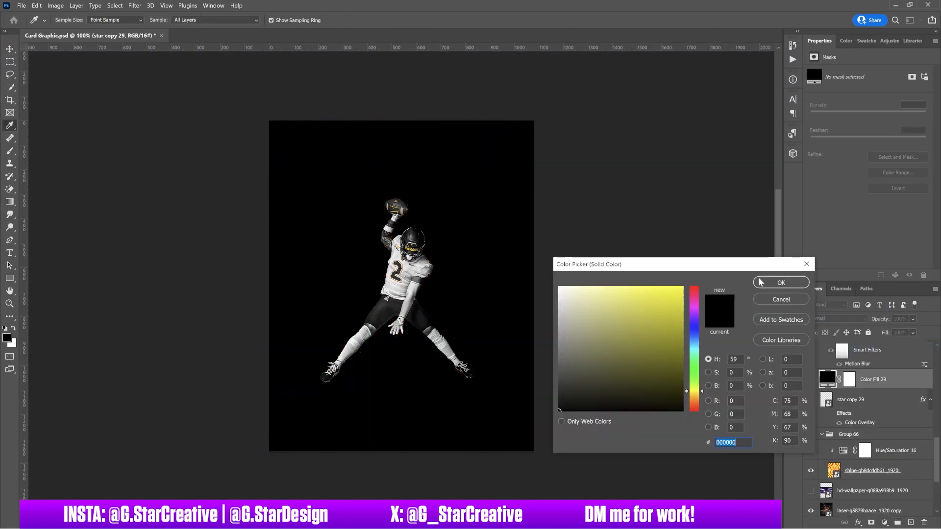
left_click(781, 282)
left_click(910, 41)
left_click(882, 133)
Unlink and shift the gold fill's mask so the gold covers half.
left_click(839, 379)
left_click(850, 380)
key("ctrl+d")
Shift the Hue/Saturation 16 hue further toward orange.
left_click_drag(510, 331, 642, 331)
left_click(888, 450)
double_click(843, 450)
left_click_drag(861, 112, 851, 112)
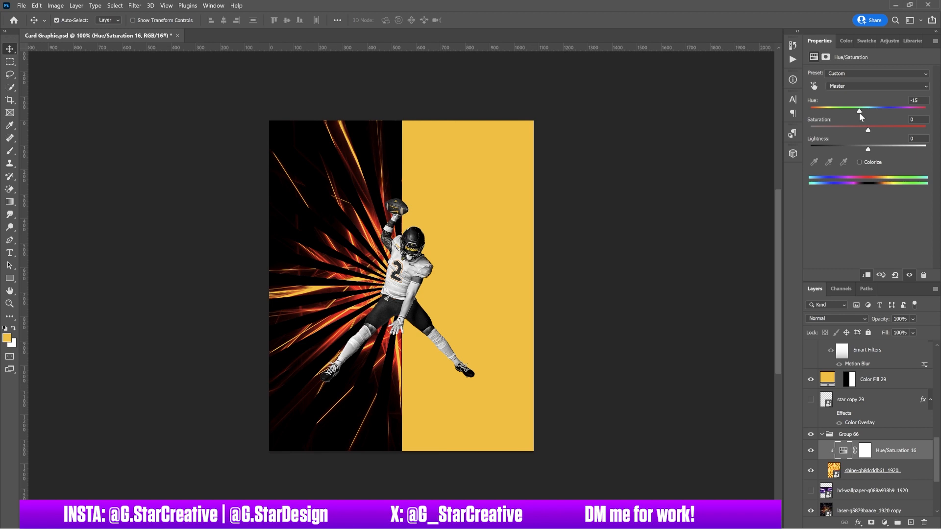
Add a Selective Color adjustment above Group 66, cutting magenta and boosting yellow and black in Yellows.
left_click(885, 523)
left_click(863, 516)
key("Delete")
left_click(822, 434)
left_click(885, 523)
left_click(863, 516)
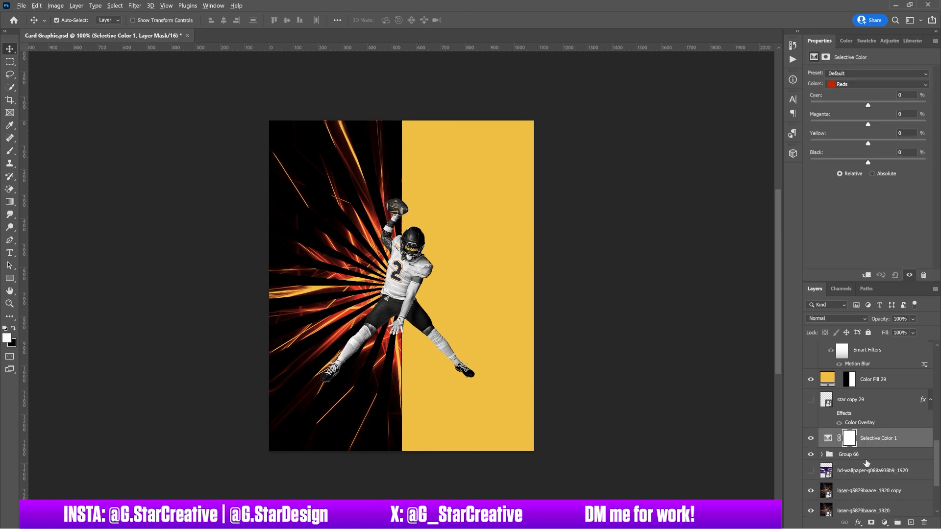
left_click_drag(819, 114, 799, 147)
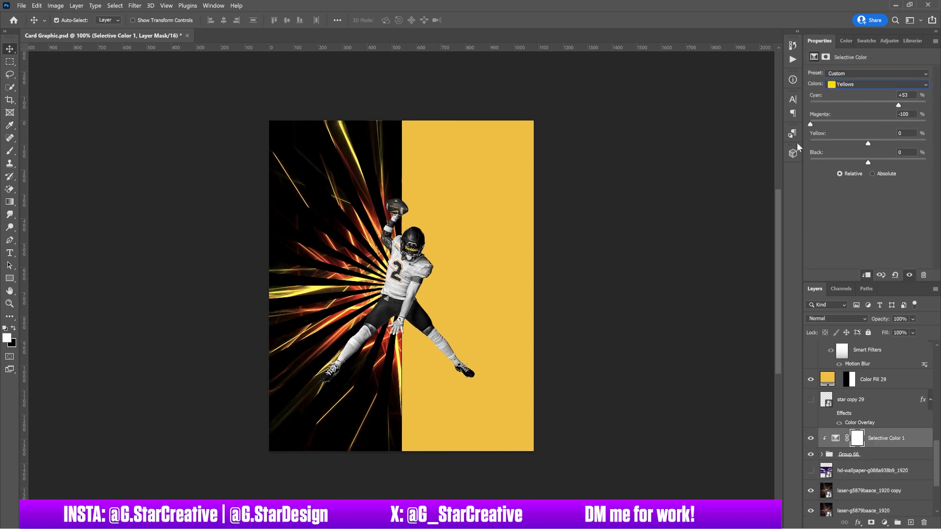
left_click_drag(868, 143, 923, 143)
left_click_drag(868, 162, 926, 162)
Hide the gold fill, group the adjustment with the lasers as Group 67, and hide a duplicate.
left_click(810, 379)
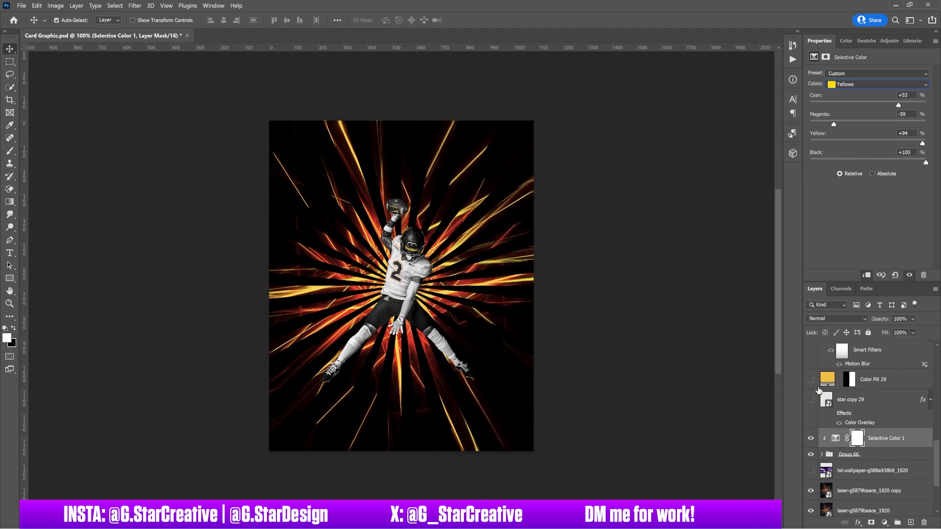
left_click(865, 456, "shift")
key("ctrl+g")
key("ctrl+j")
left_click(811, 435)
left_click(849, 448)
left_click_drag(823, 449, 865, 471)
scroll(868, 473, "down", 3)
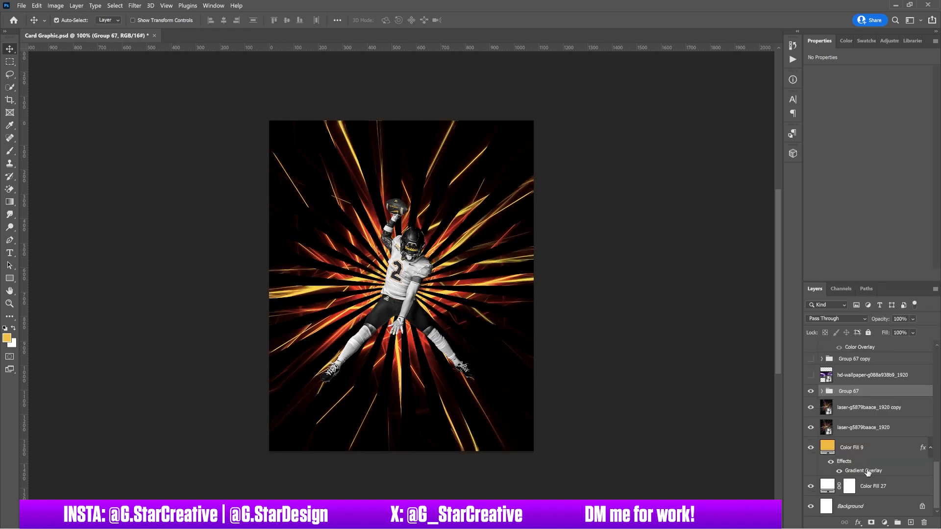
Keep Pass Through, group the three laser layers as Group 68, and convert a copy to a smart object.
left_click(837, 318)
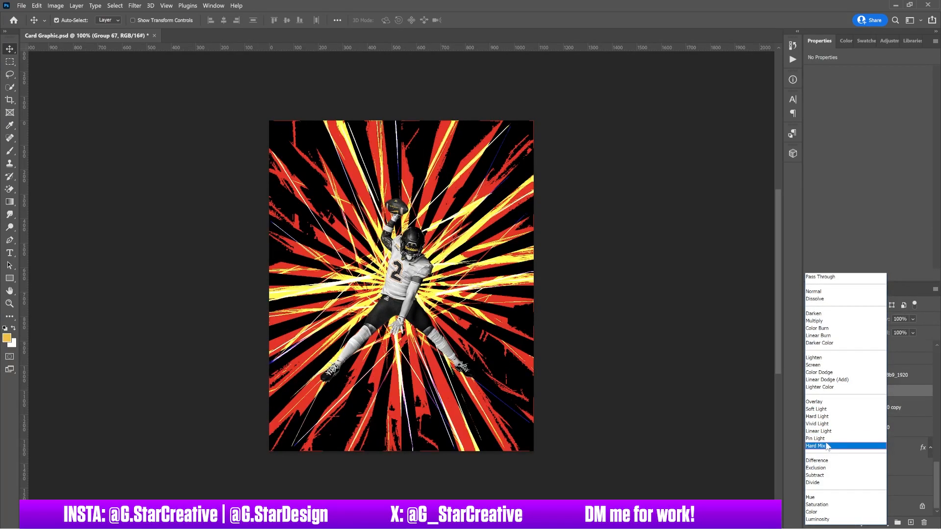
left_click(821, 277)
left_click(870, 426, "shift")
key("ctrl+g")
key("ctrl+j")
right_click(858, 434)
left_click(871, 160)
Enlarge the laser smart object slightly and move a duplicate above Hue/Saturation 15.
key("ctrl+t")
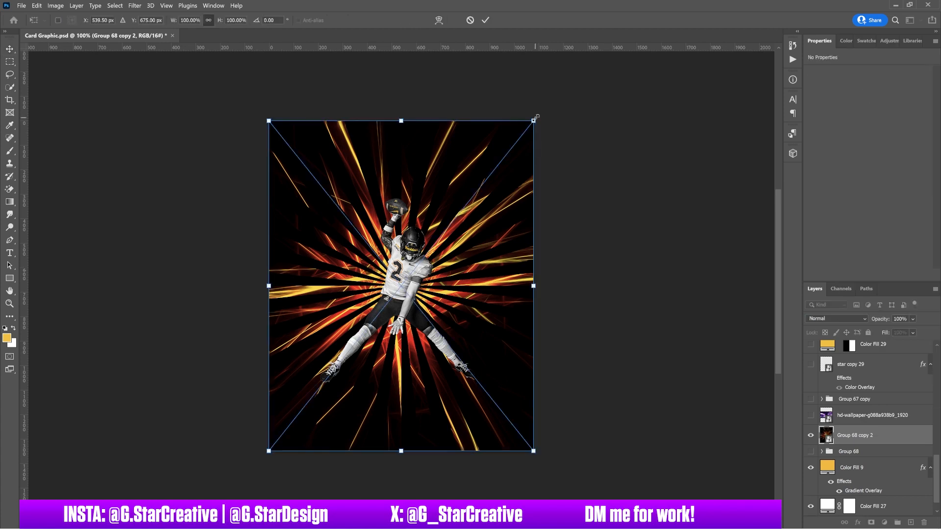
left_click_drag(536, 118, 538, 115)
left_click(406, 279)
left_click(855, 507)
key("ctrl+j")
left_click_drag(857, 506, 862, 396)
Try the laser copy in Screen mode above the player, then delete it.
left_click(831, 318)
left_click(829, 365)
scroll(828, 318, "down", 18)
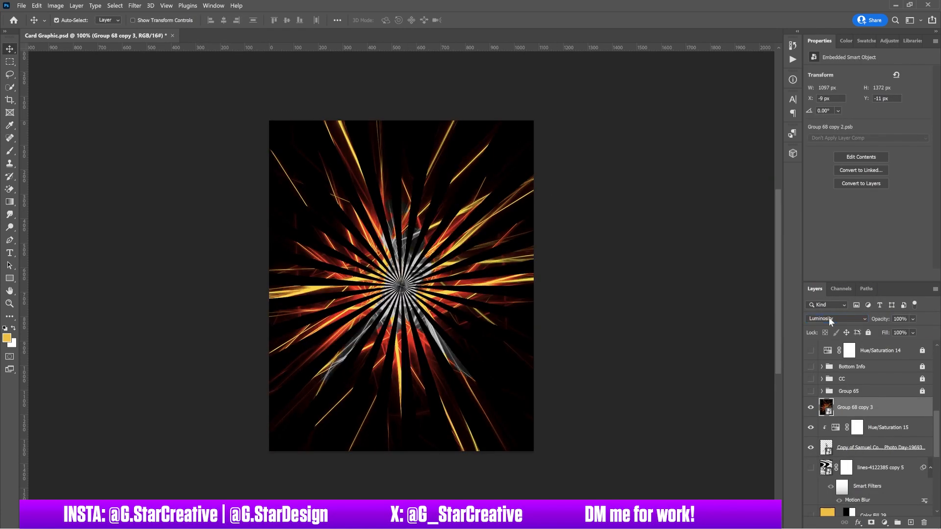
key("Delete")
scroll(829, 431, "down", 3)
Move a laser layer from Group 68 above Hue/Saturation 15 and test blend modes, returning to Normal.
left_click(821, 459)
mouse_move(865, 505)
left_mouse_down()
mouse_move(876, 248)
mouse_move(863, 416)
left_mouse_up()
left_click(829, 319)
left_click(829, 291)
key("Down")
key("Down")
key("Down")
key("Down")
key("Down")
key("Down")
key("Down")
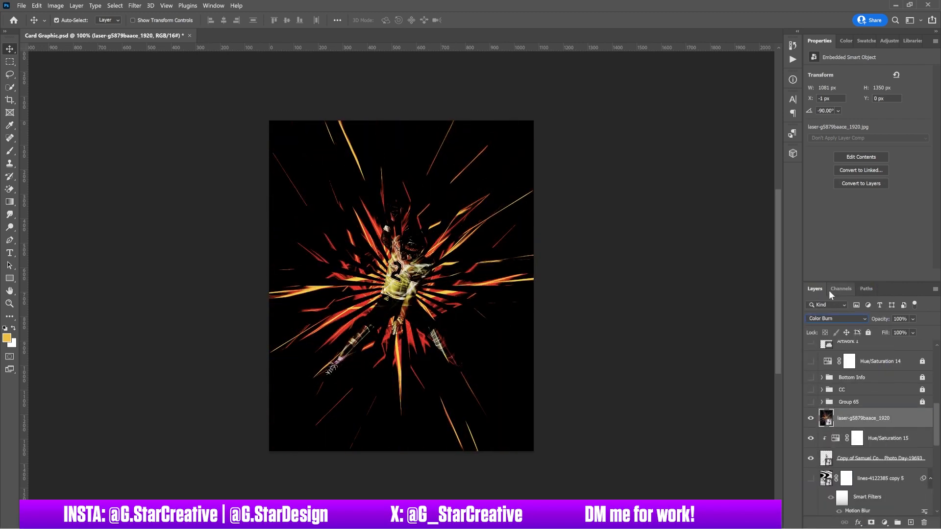
key("Down")
key("Down")
key("Down")
key("Down")
key("Down")
key("Down")
key("Down")
key("Down")
key("Down")
key("Down")
key("Down")
key("Down")
key("Down")
key("Down")
left_click(840, 319)
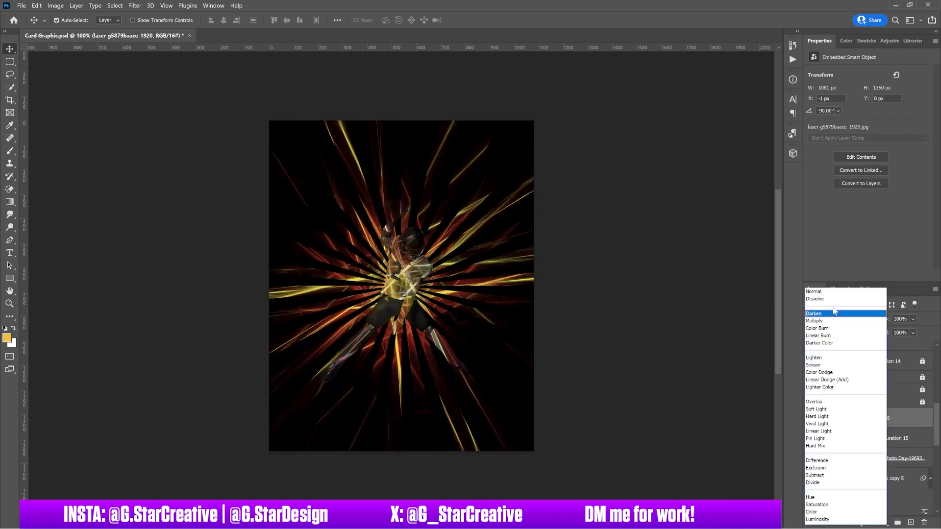
left_click(830, 290)
Use Blend If to drop out the lasers' dark parts and set the layer to Screen.
double_click(911, 418)
left_click_drag(660, 201, 690, 202)
left_click(870, 50)
left_click(836, 318)
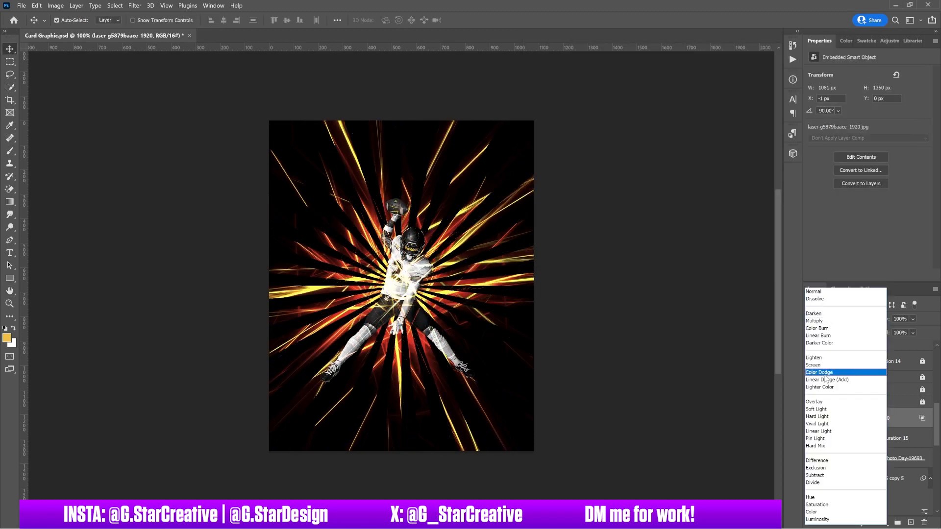
left_click(813, 365)
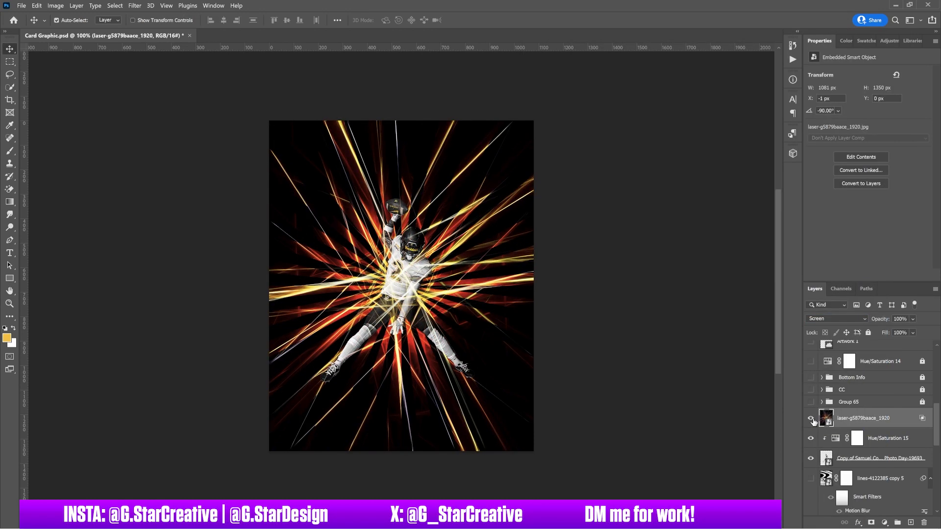
Hide the laser overlay layer and select the player photo layer.
left_click_drag(851, 479, 851, 475)
left_click(856, 420)
left_click(811, 418)
left_click(885, 444)
left_click(862, 459)
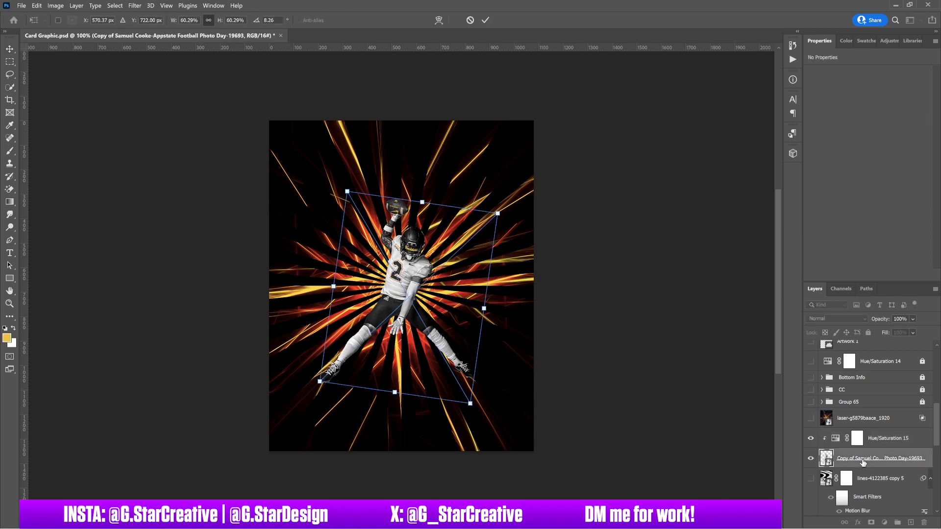
Enlarge and tilt the player photo about 8 degrees, then hide the guides.
key("ctrl+t")
left_click_drag(499, 214, 517, 198)
key("ctrl+semicolon")
key("Return")
key("ctrl+semicolon")
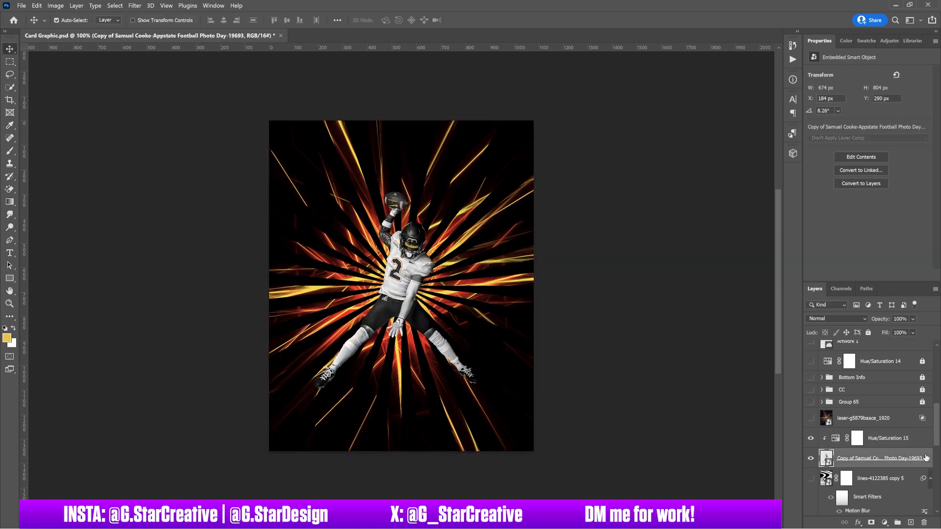
Give the player a yellow Inner Shadow with tighter choke and size 16.
double_click(928, 459)
left_click(554, 228)
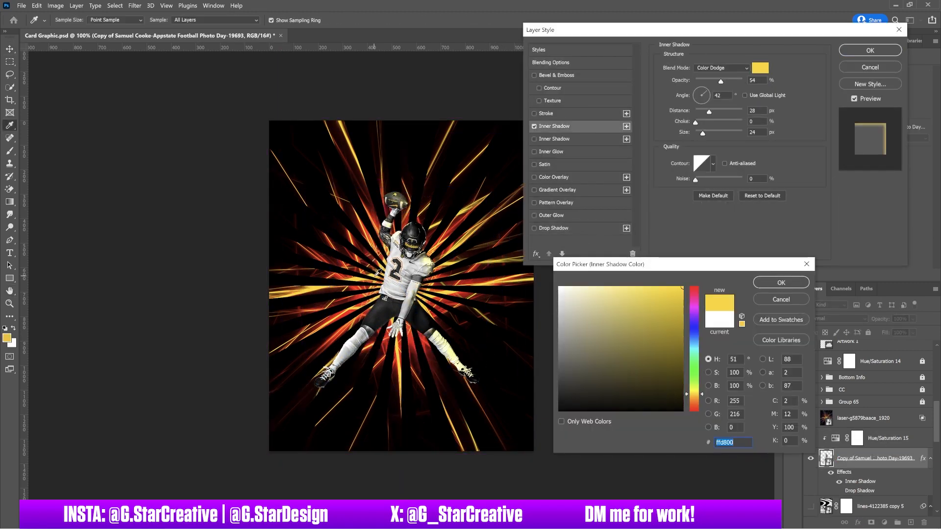
key("Return")
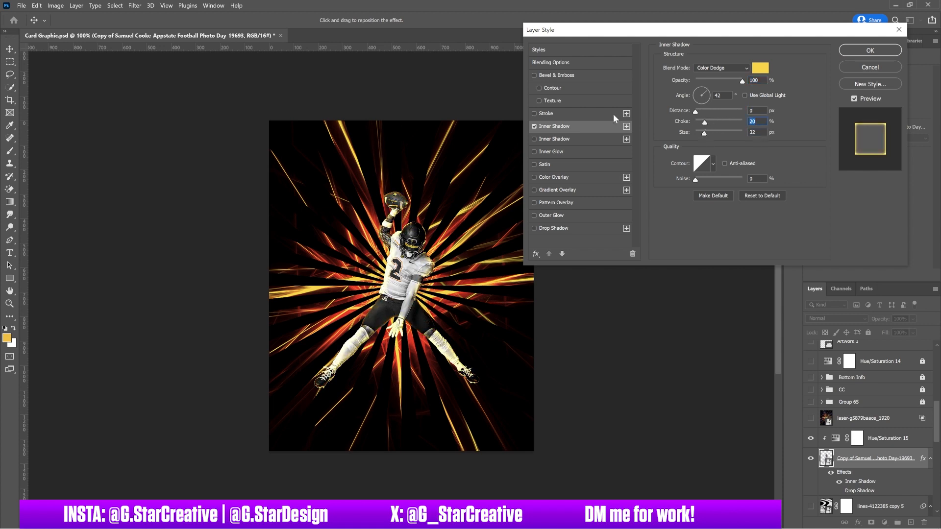
left_click_drag(705, 122, 742, 123)
left_click_drag(704, 133, 722, 126)
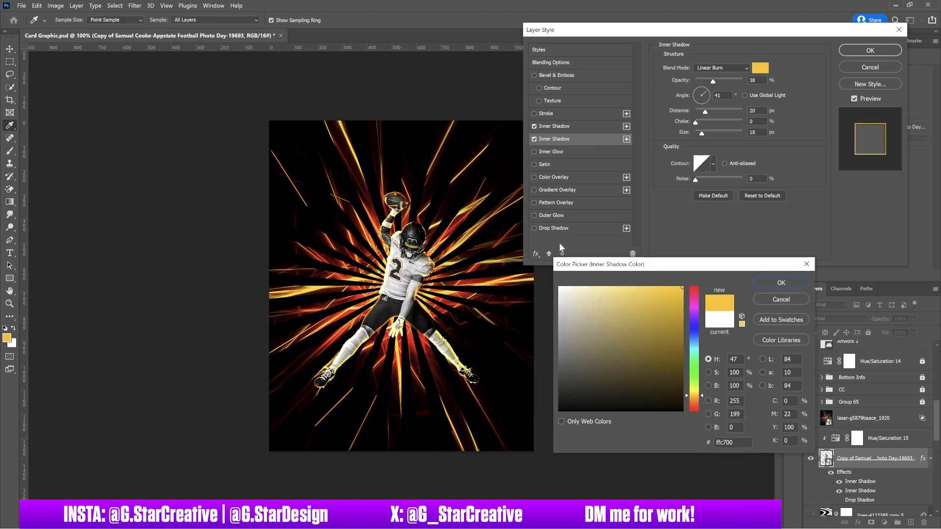
Add a second red-orange Inner Shadow with adjusted distance and size.
key("ctrl+plus")
left_click(415, 365)
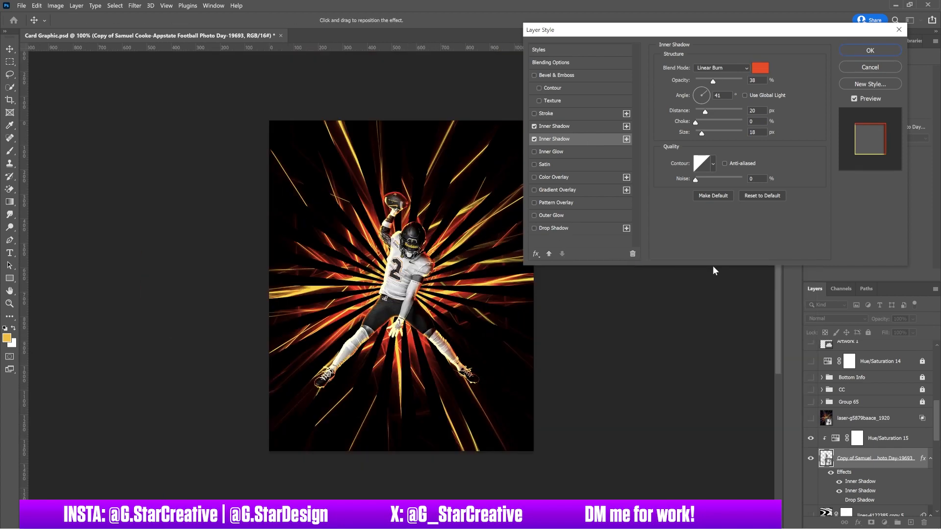
left_click_drag(706, 115, 709, 134)
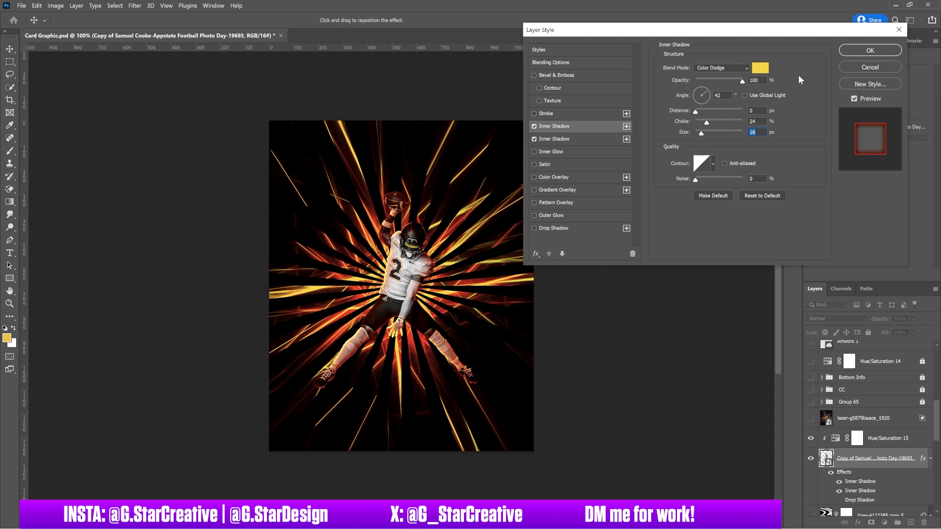
Add a yellow Drop Shadow glow with size 70 and opacity 66, and apply the effects.
left_click(552, 215)
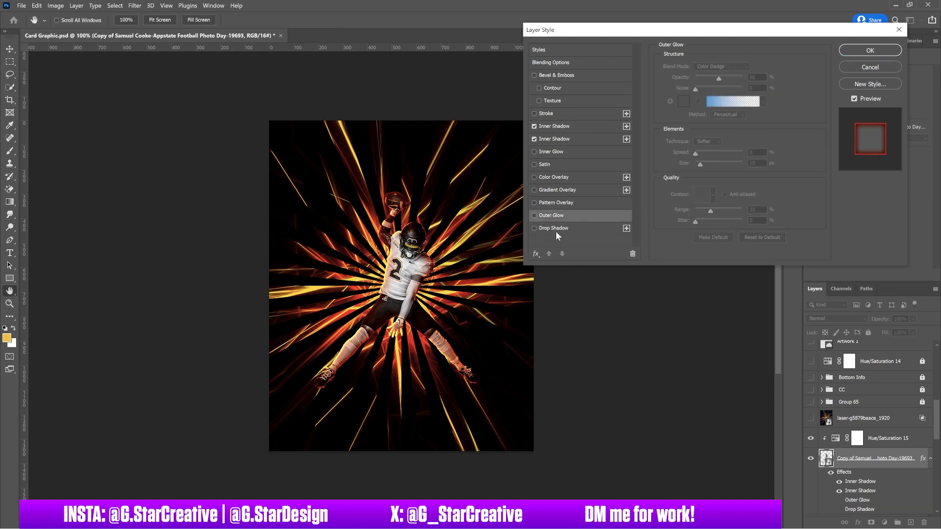
left_click(552, 228)
left_click(761, 68)
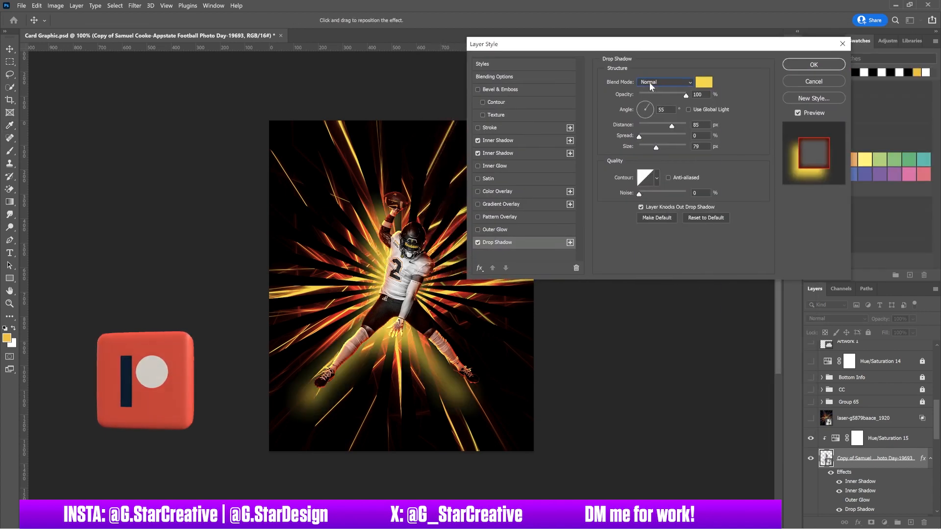
mouse_move(660, 147)
left_mouse_down()
mouse_move(651, 147)
mouse_move(660, 147)
left_mouse_up()
left_click_drag(685, 96, 660, 97)
left_click_drag(660, 148, 654, 147)
left_click_drag(660, 97, 669, 97)
left_click(811, 67)
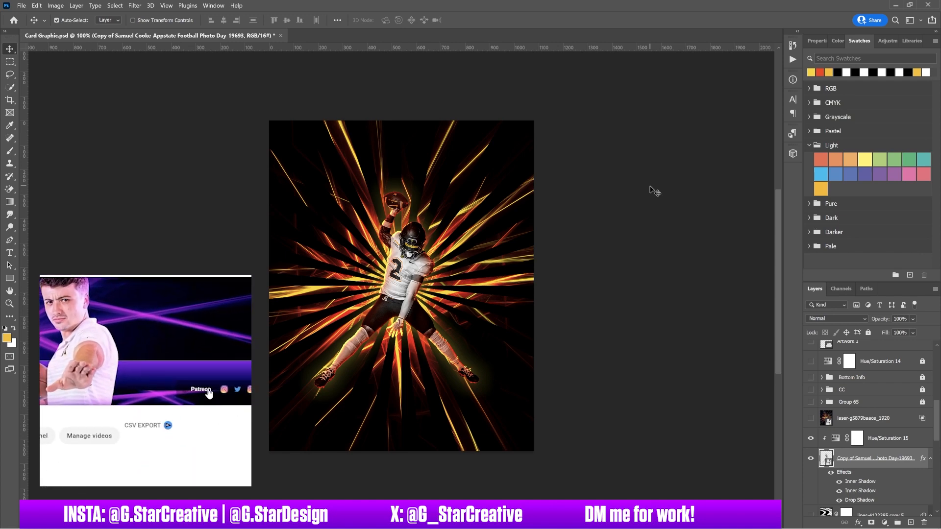
Toggle Group 65 back on and turn off the CC colour grade group.
left_click(811, 402)
left_click(812, 402)
left_click(811, 402)
left_click(811, 403)
left_click(811, 391)
left_click(810, 391)
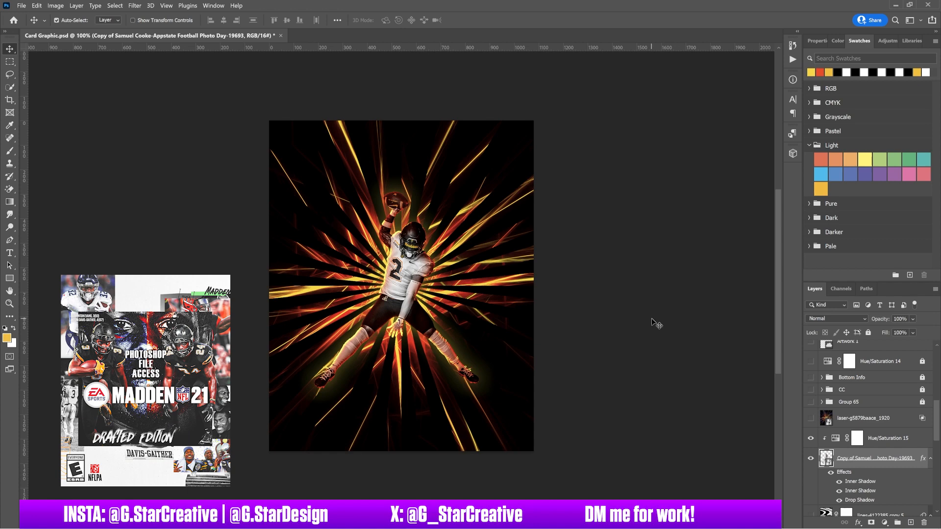
key("ctrl+=")
key("ctrl+minus")
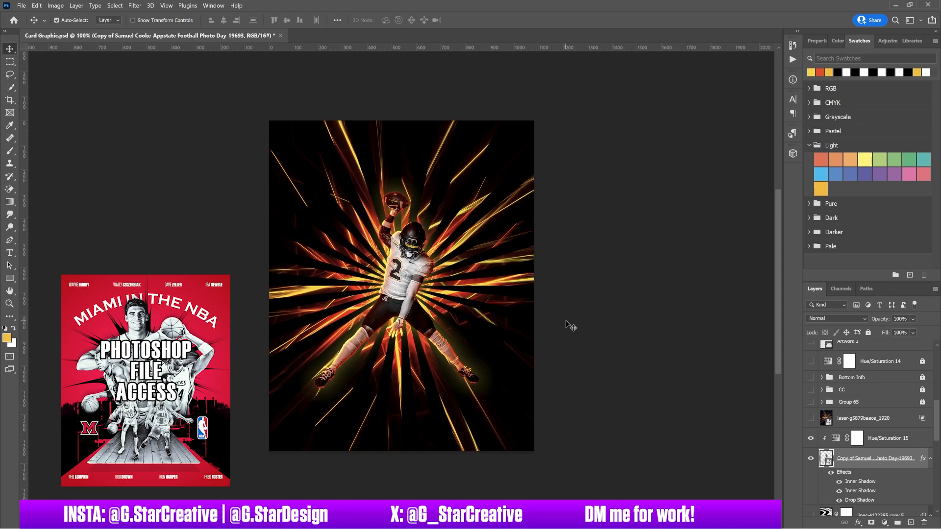
scroll(872, 416, "down", 10)
Try Blend If on Group 68 copy 2 to drop its darkest parts, then cancel.
left_click(874, 413)
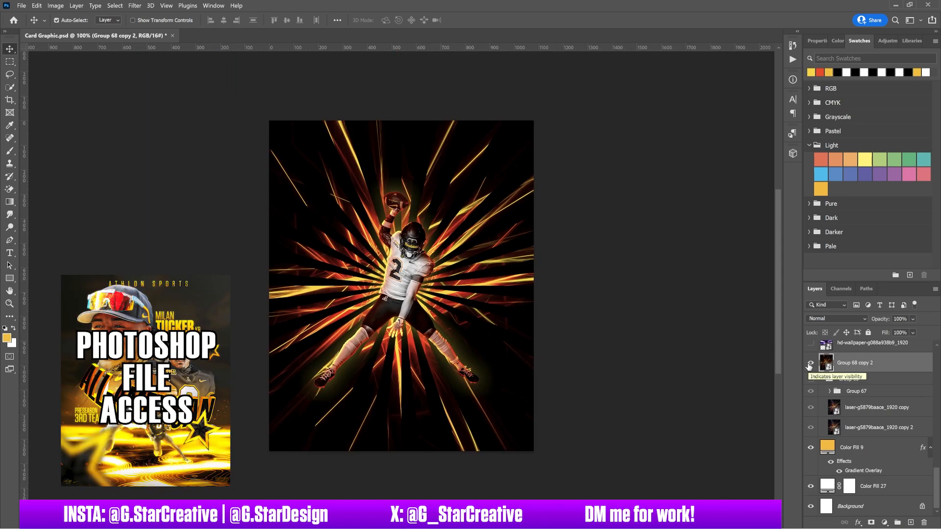
double_click(910, 365)
left_click_drag(604, 214, 607, 215)
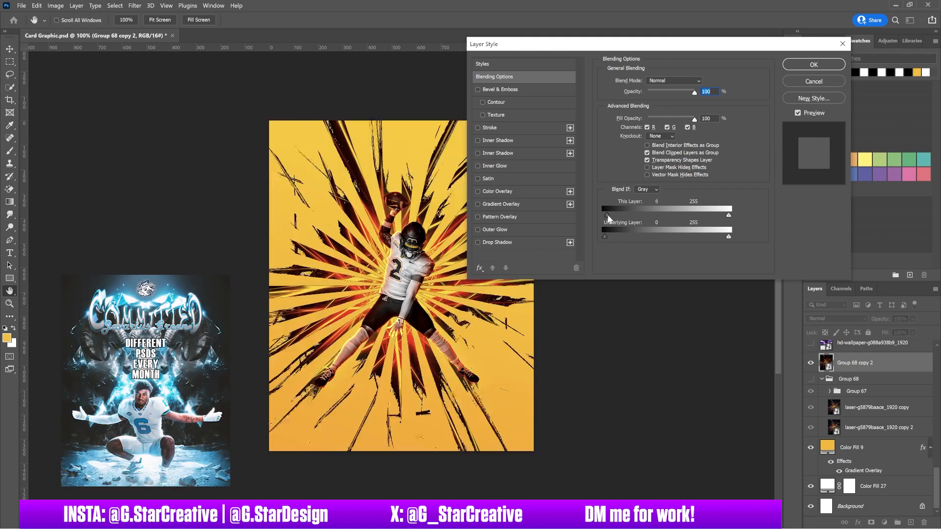
key("Escape")
Move Group 67 copy below Group 68 copy 2 and collapse the groups.
scroll(856, 446, "up", 3)
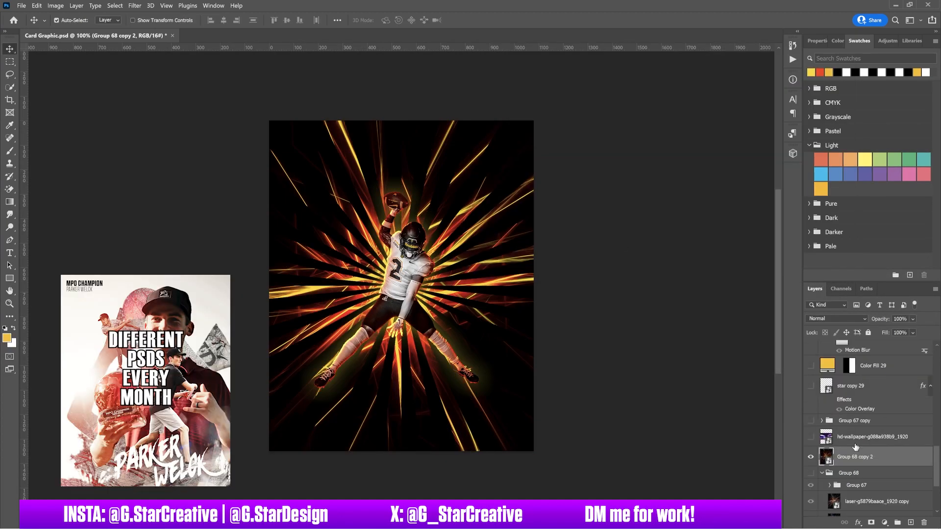
left_click(822, 420)
left_click(822, 420)
left_click_drag(855, 421, 854, 466)
left_click(822, 473)
left_click(811, 445)
left_click(810, 445)
Preview a lower-radius Gaussian Blur on Group 68 copy 2, then cancel it.
scroll(873, 439, "up", 3)
left_click(863, 460)
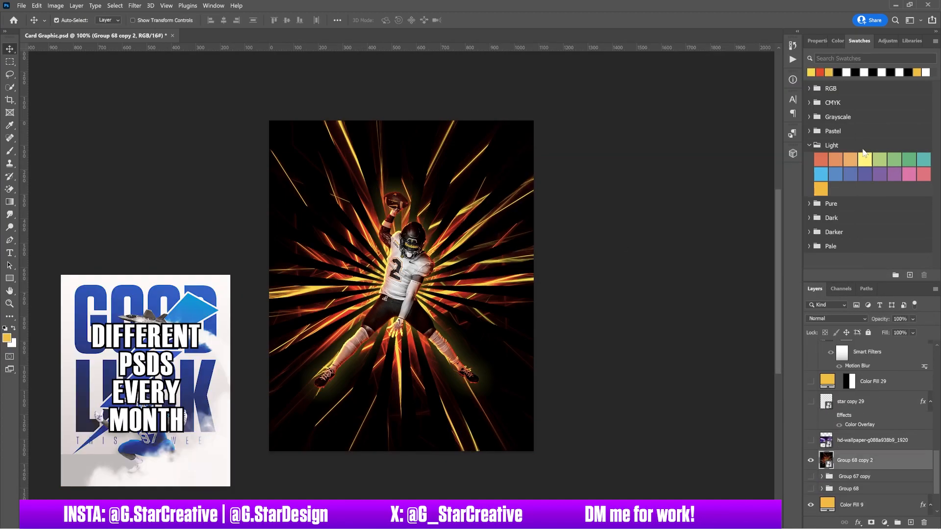
left_click(817, 40)
left_click(134, 6)
mouse_move(245, 119)
left_click(99, 156)
left_click_drag(572, 281, 539, 281)
key("Escape")
left_click(135, 6)
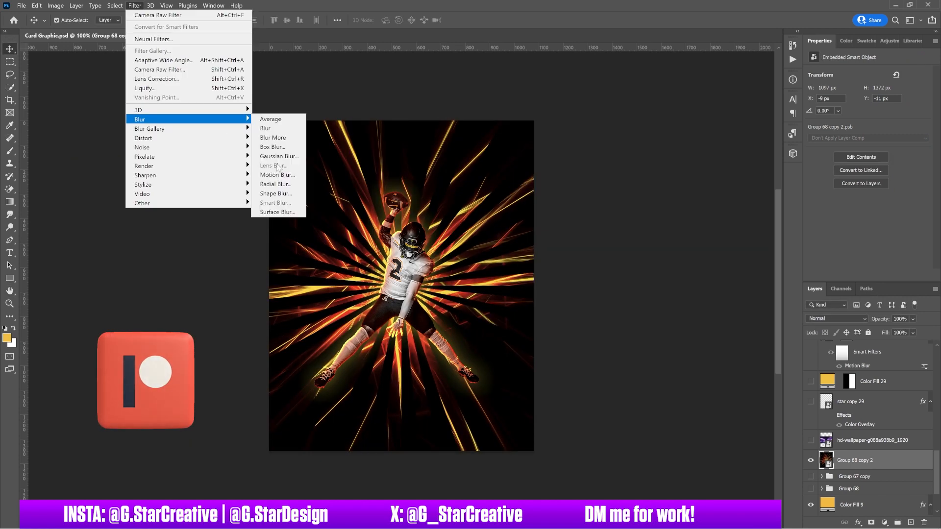
Apply a spin Radial Blur to the background rays and set its centre point.
left_click(276, 184)
left_click(650, 126)
double_click(861, 493)
left_click(635, 201)
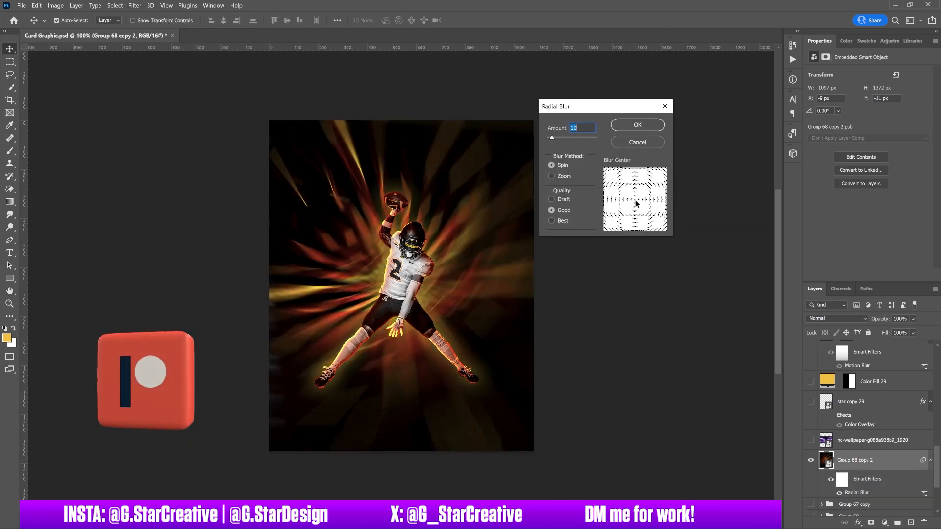
left_click(639, 123)
Try Radial Blur amounts of 5, 2, 1, 5 and 3, re-running the filter each time.
double_click(857, 493)
type("5")
key("Return")
double_click(856, 493)
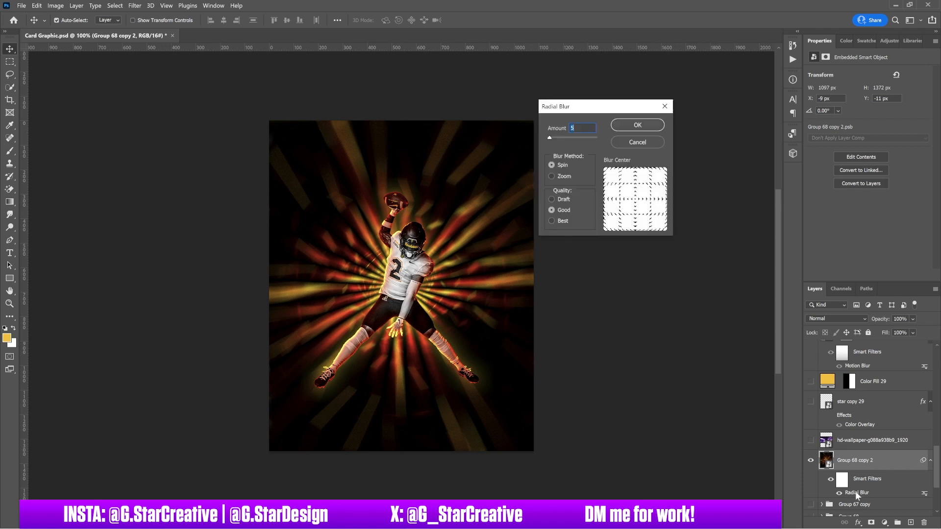
type("2")
key("Return")
double_click(856, 493)
type("1")
key("Return")
double_click(856, 493)
type("5")
key("Return")
double_click(856, 493)
type("3")
key("Return")
Paint black on the Radial Blur filter mask with a soft 1000 brush over the player's lower body.
left_click(843, 481)
key("b")
key("ctrl+;")
key("x")
left_click(401, 293)
key("ctrl+z")
left_click(71, 20)
key("]")
key("]")
left_click(402, 290)
key("ctrl+;")
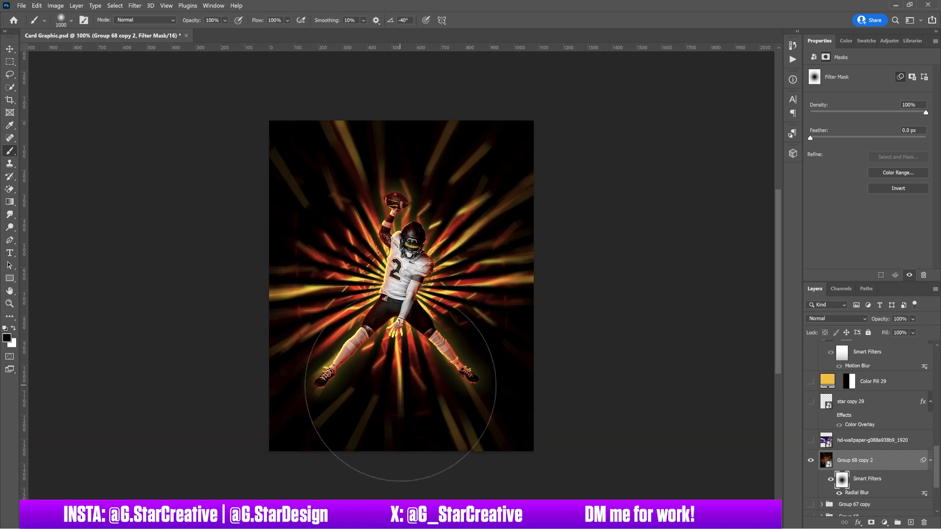
key("v")
Raise the Radial Blur amount to 10.
double_click(855, 493)
type("10")
key("Return")
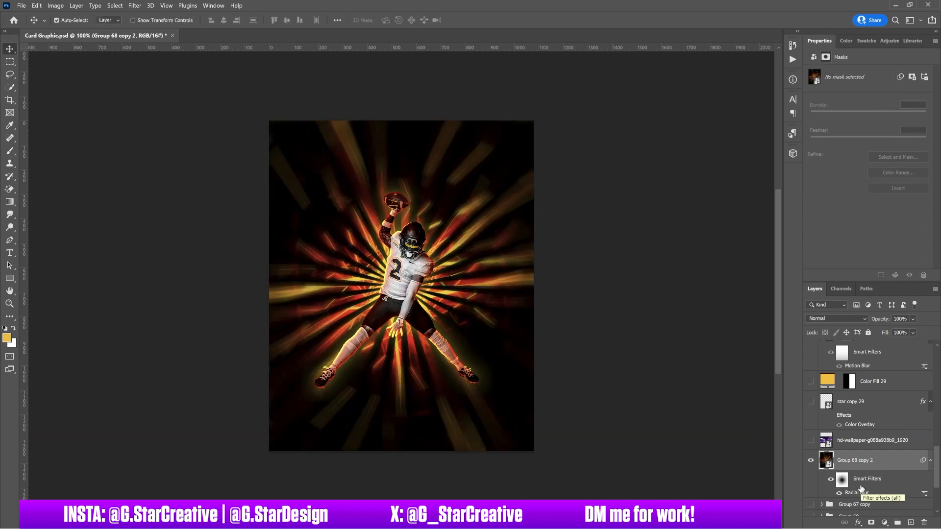
Stretch the Radial Blur filter mask wider to 174.57%.
left_click(841, 479)
key("ctrl+t")
left_click_drag(534, 286, 637, 284)
key("Return")
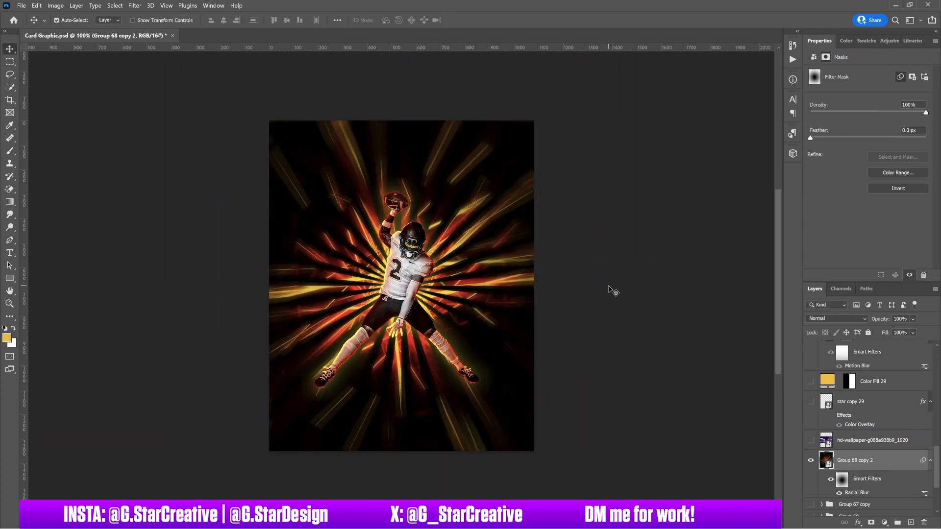
Split the player layer's effects into separate layers and move Hue/Saturation 15 lower.
left_click(438, 338)
right_click(848, 364)
left_click(872, 341)
left_click_drag(867, 379, 860, 428)
Add a black layer mask to the player's Drop Shadow layer for brush painting.
left_click(862, 451)
left_click(870, 522)
key("ctrl+i")
key("b")
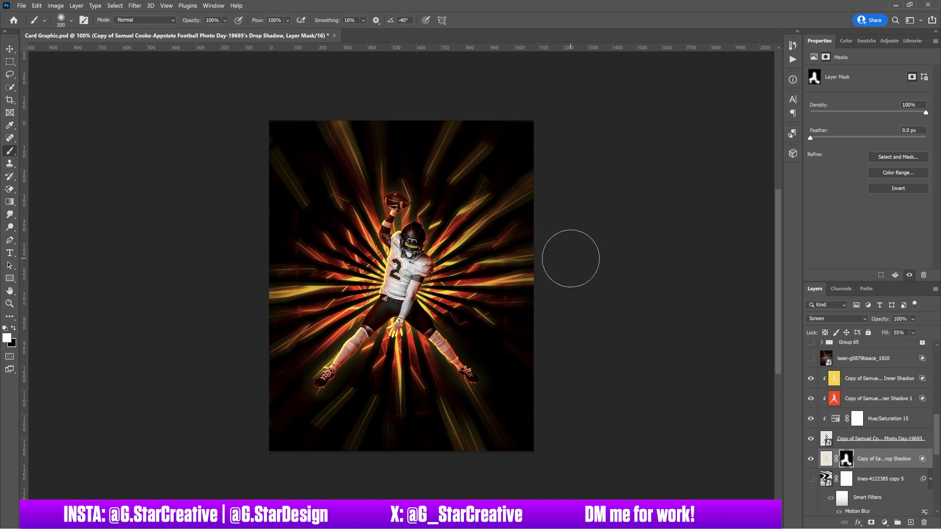
Compare the player with and without Hue/Saturation 15, leave it hidden, and delete a test adjustment.
left_click(407, 275)
left_click(811, 422)
left_click(812, 421)
left_click(812, 422)
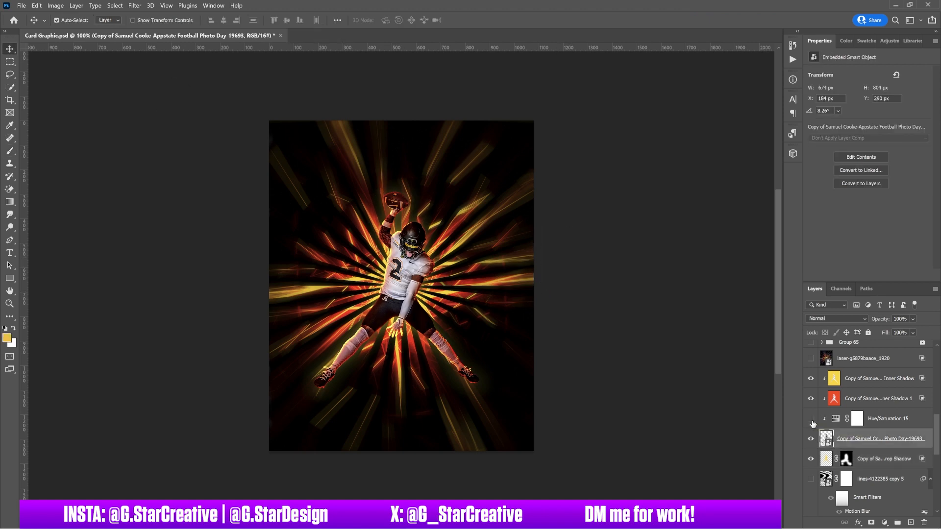
left_click(811, 420)
left_click(811, 419)
left_click(810, 419)
left_click(811, 420)
left_click(836, 419)
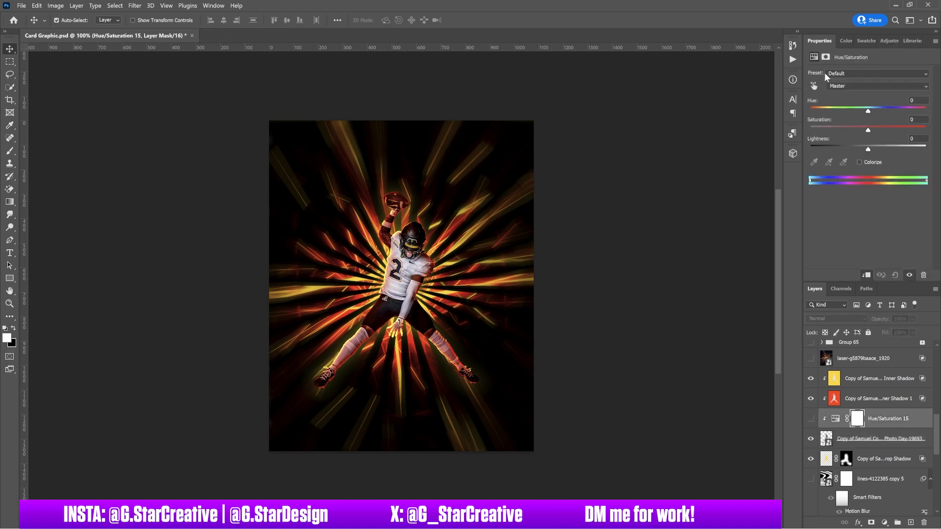
left_click_drag(868, 112, 878, 113)
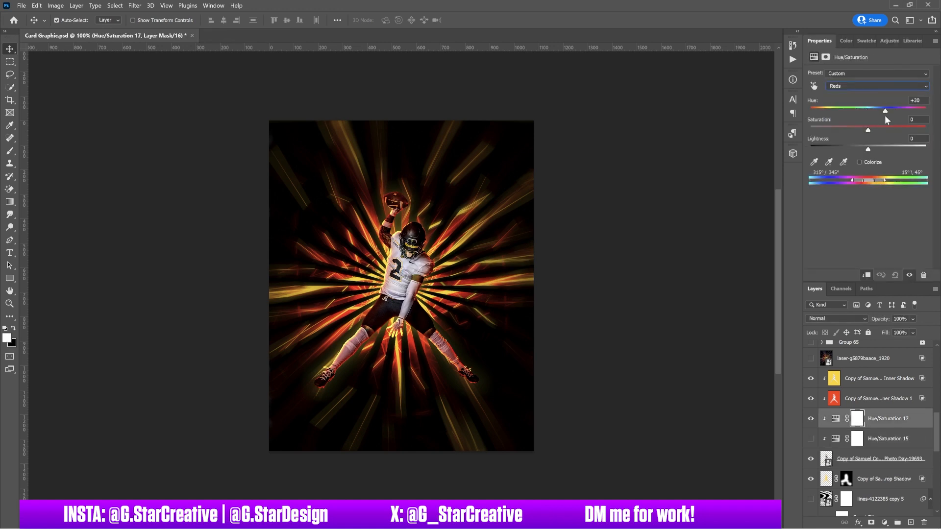
key("Delete")
Show Group 65 and lower Layer 39's opacity to soften the haze.
scroll(853, 421, "up", 4)
left_click(812, 439)
left_click(811, 439)
left_click(811, 439)
left_click(822, 439)
left_click(862, 454)
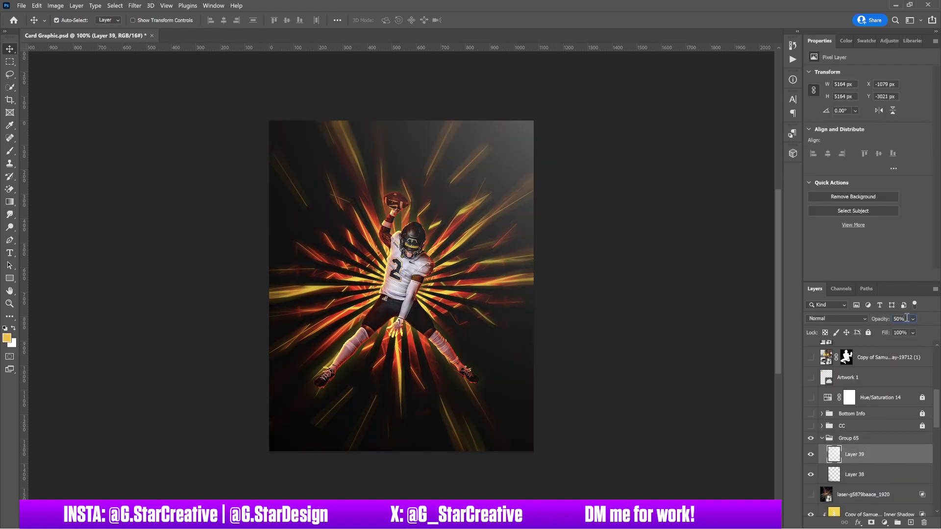
type("0")
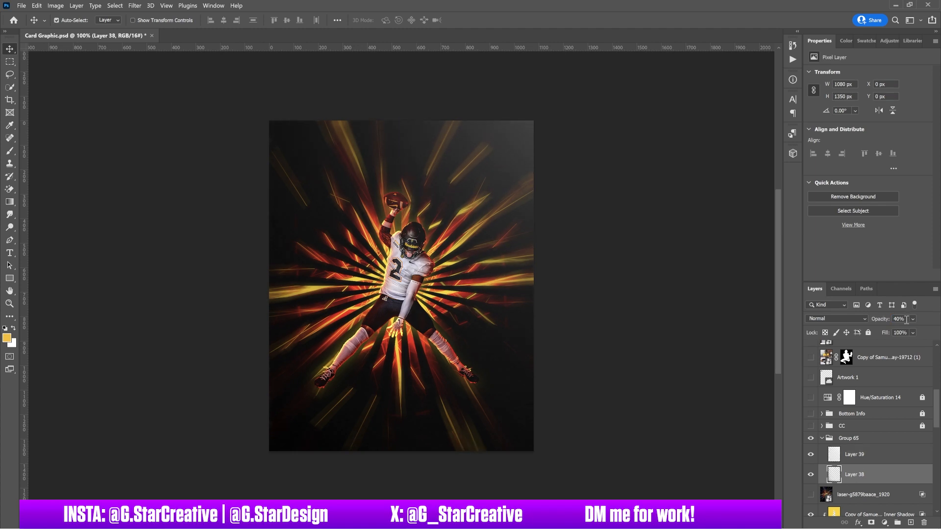
left_click(859, 454)
left_click_drag(881, 319, 775, 305)
left_click(822, 439)
Turn on the CC group and Hue/Saturation 14, then begin a text layer on the card.
left_click(810, 427)
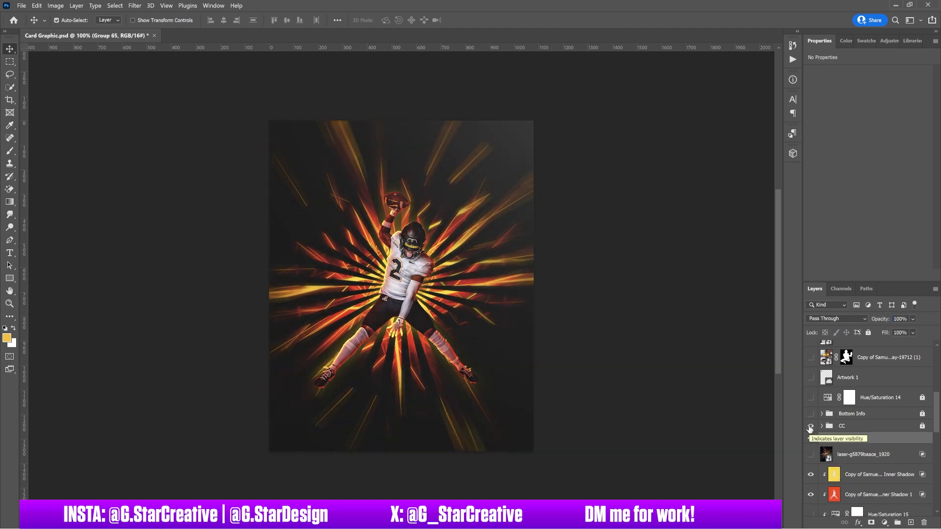
left_click(812, 398)
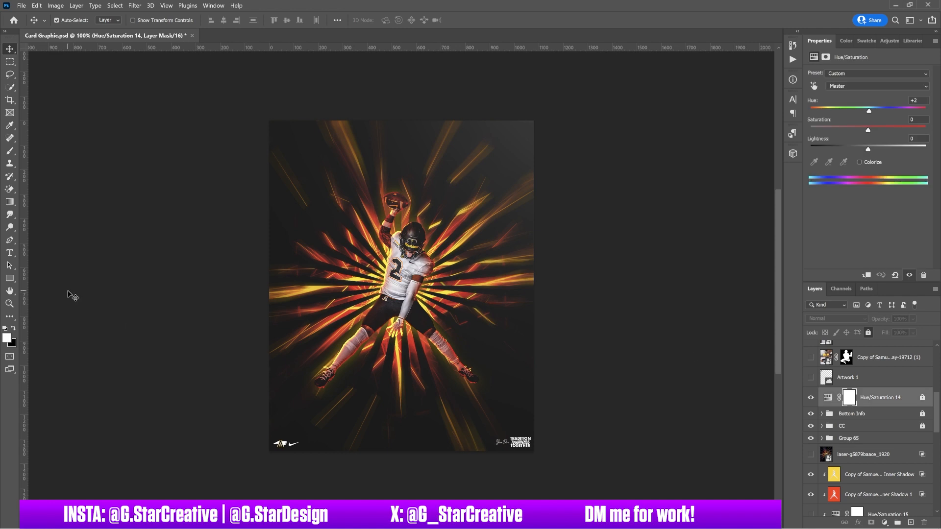
left_click(412, 333)
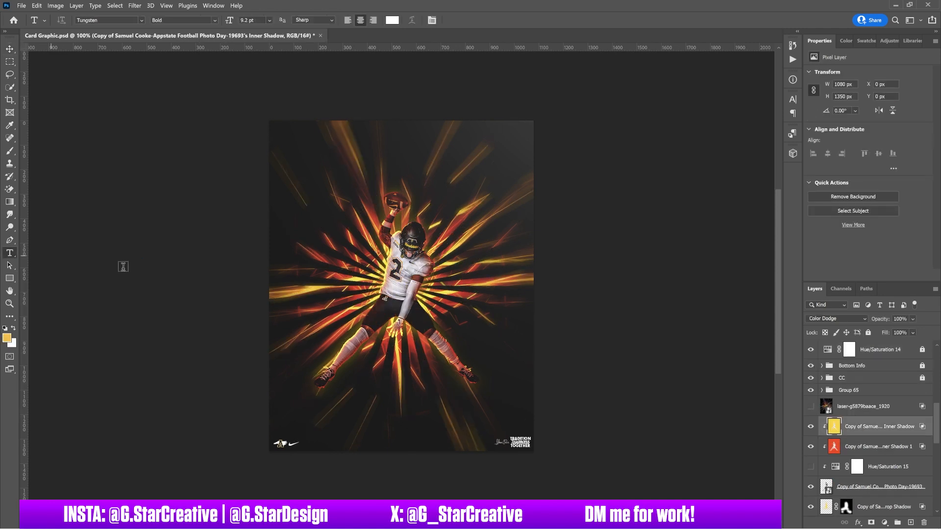
left_click(376, 395)
Add the name text in Sundiary Demo, enlarged and tilted at the card's top-left.
type("NAME NAME")
left_click(792, 99)
left_click(141, 20)
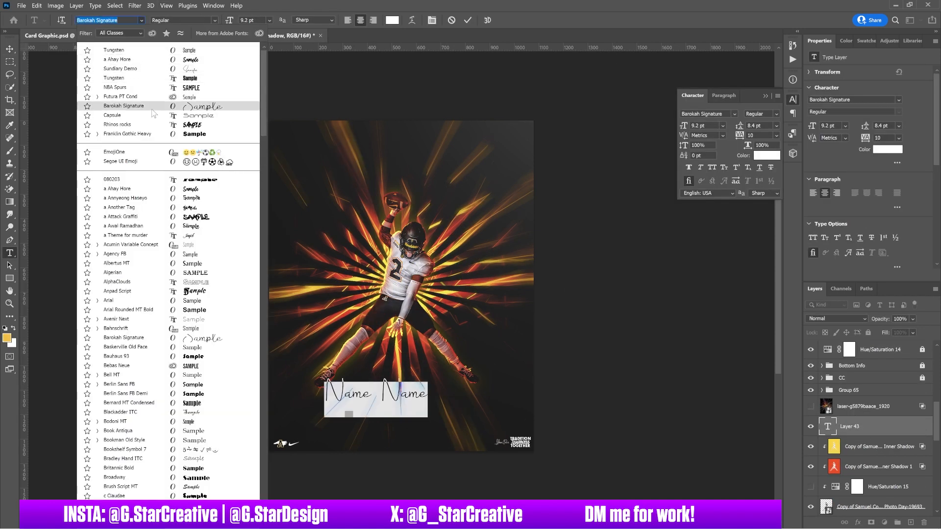
left_click(98, 69)
left_click(9, 49)
key("ctrl+t")
left_click_drag(398, 388, 490, 351)
left_click_drag(469, 379, 395, 173)
left_click_drag(428, 147, 423, 135)
left_click_drag(394, 164, 399, 168)
key("Return")
Fill the name text with a light grey colour.
left_click(867, 40)
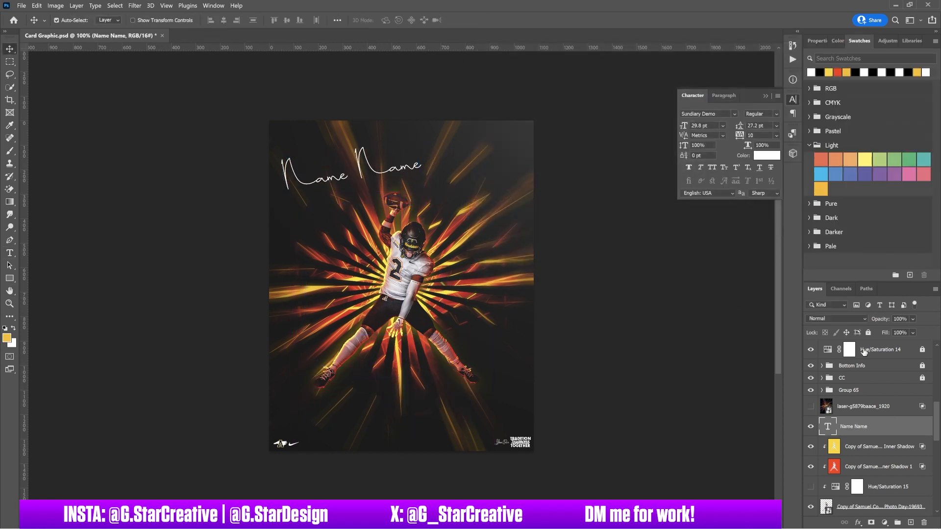
left_click(844, 40)
left_click_drag(840, 95, 768, 101)
left_click(813, 59)
left_click_drag(564, 372, 550, 363)
left_click(782, 282)
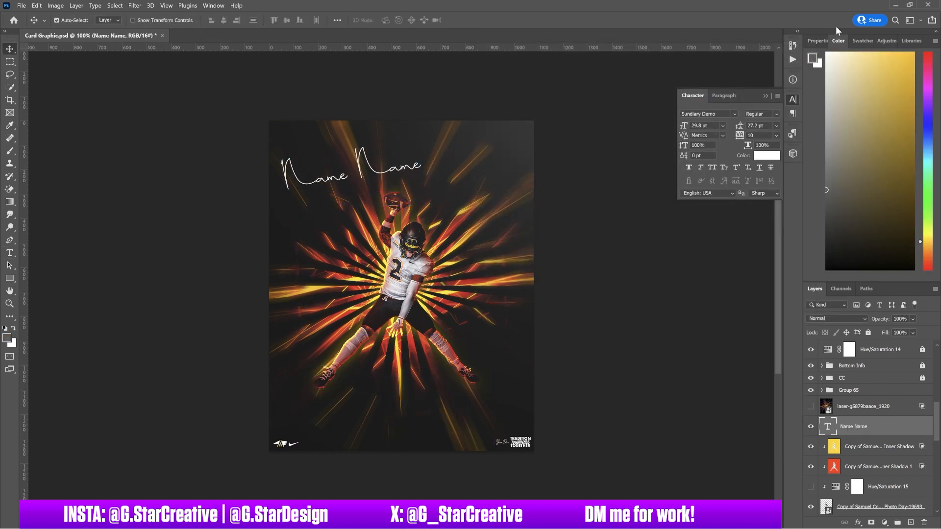
left_click(861, 40)
key("alt+BackSpace")
left_click(838, 72)
key("alt+BackSpace")
Add a Gradient Overlay to the name text and move it onto Group 69.
double_click(890, 427)
left_click(541, 206)
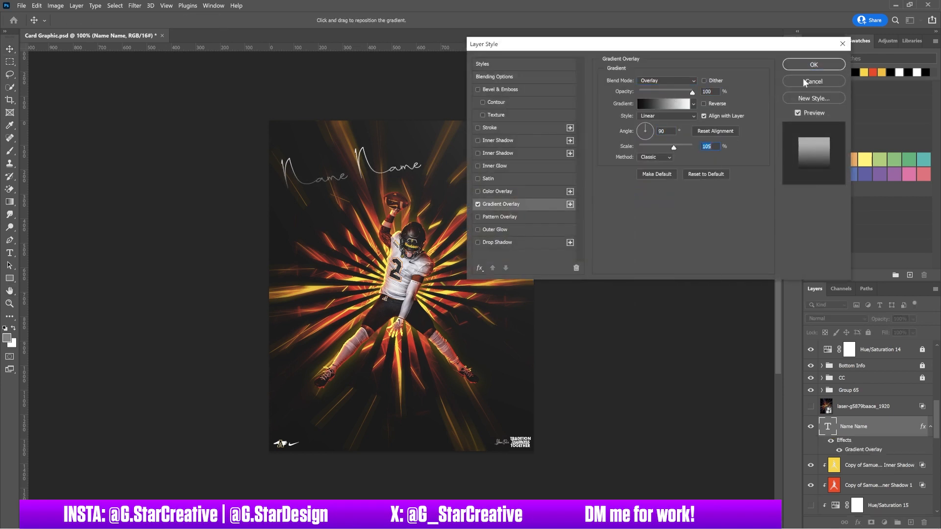
key("Return")
left_click(897, 522)
left_click_drag(858, 439, 851, 423)
left_click_drag(848, 453, 851, 423)
Give the name text a 2 px Stroke and confirm Group 69's gradient overlay.
double_click(893, 457)
left_click(490, 128)
key("Down")
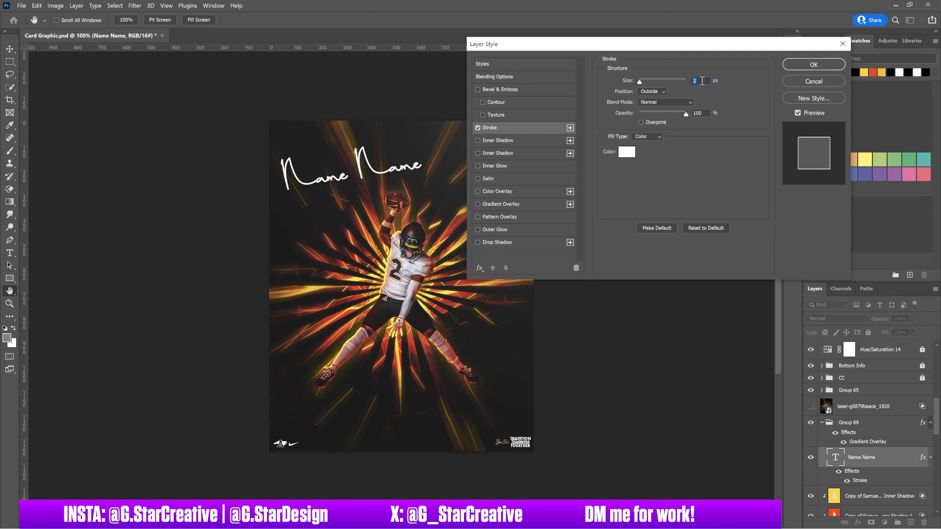
key("Return")
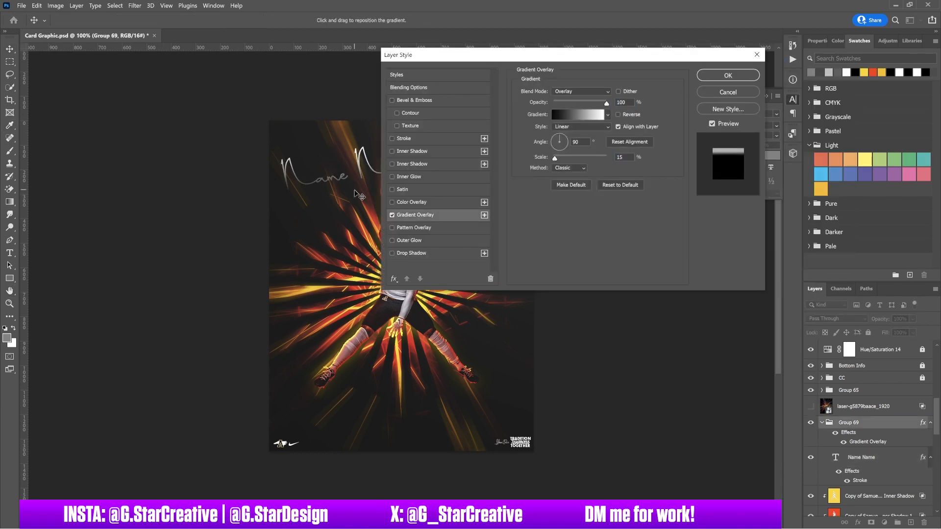
key("Return")
double_click(850, 434)
key("Return")
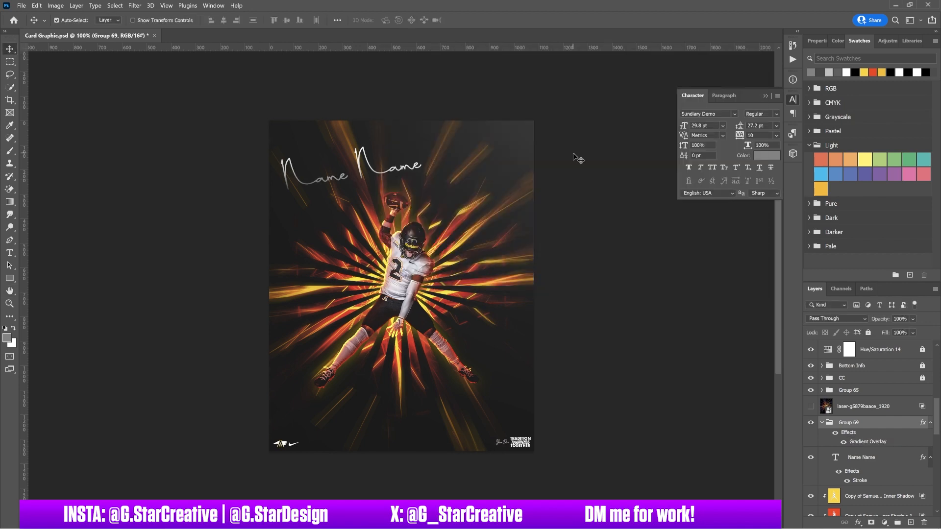
Lock Group 65, hide the upper layers, and stamp the visible artwork into one layer.
left_click(350, 324)
left_click(822, 391)
left_click(868, 333)
left_click_drag(811, 349, 813, 390)
left_click(861, 422)
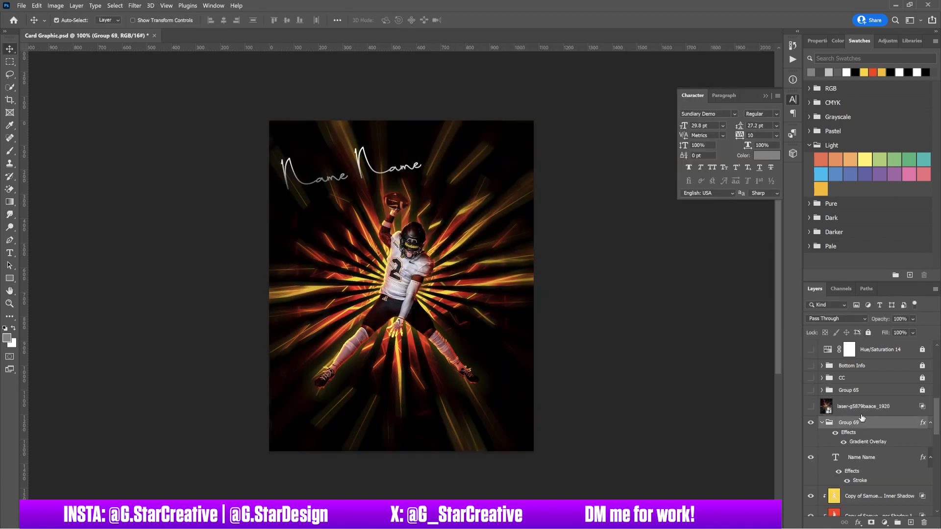
left_click(860, 456)
key("ctrl+alt+shift+e")
left_click(55, 6)
Convert the stamped Layer 43 to a smart object, duplicate it, hide the original, and restore the upper groups.
left_click(69, 138)
key("Return")
right_click(877, 456)
left_click(852, 159)
key("ctrl+j")
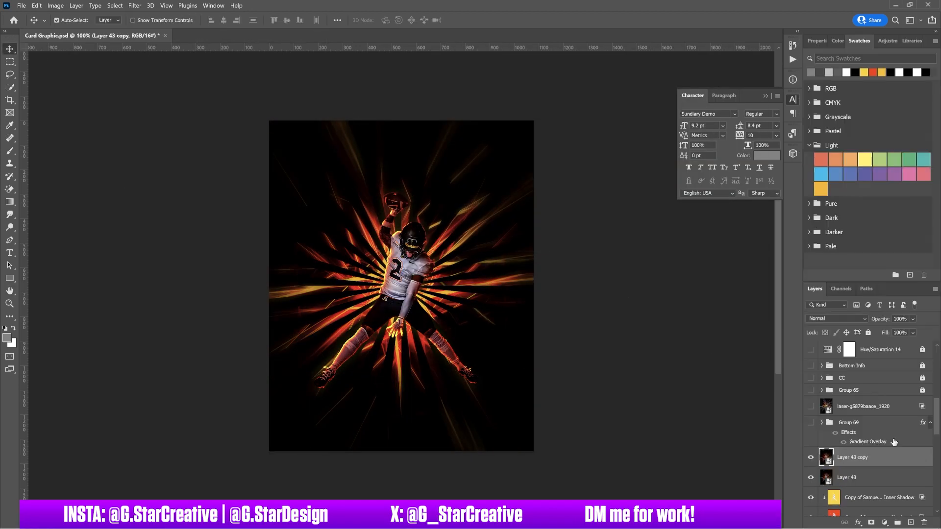
left_click(877, 477)
left_click(811, 477)
left_click(811, 423)
left_click_drag(811, 391, 811, 350)
left_click(861, 458)
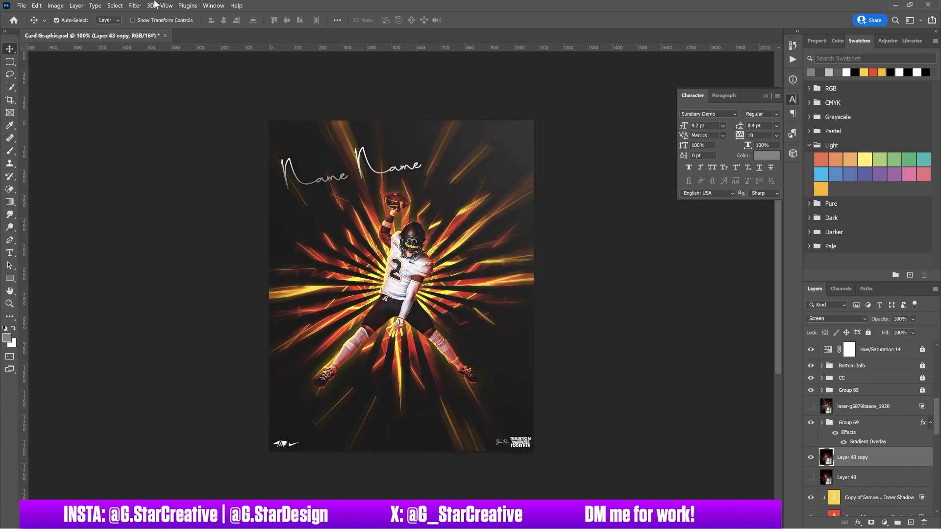
Blur Layer 43 copy with a 4-pixel Gaussian Blur and hide the name text group.
left_click(135, 5)
left_click(162, 17)
left_click_drag(550, 282, 559, 282)
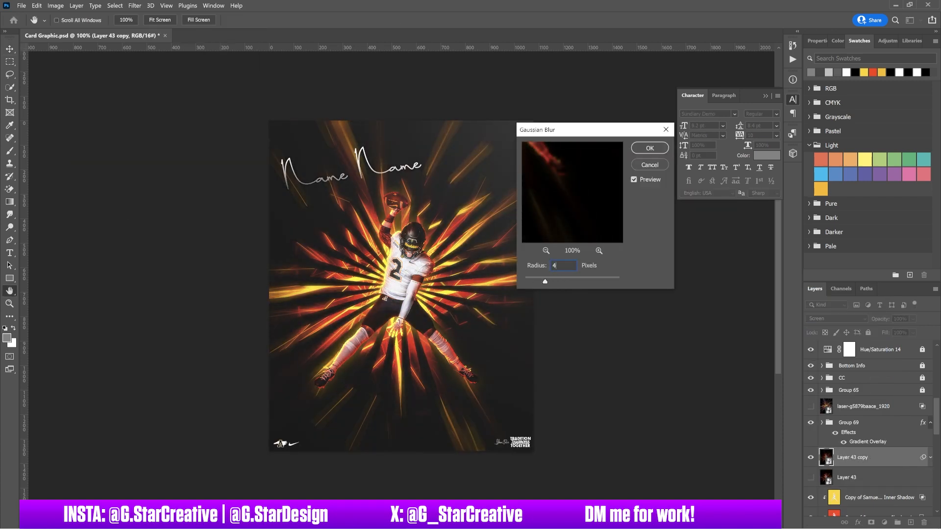
key("Return")
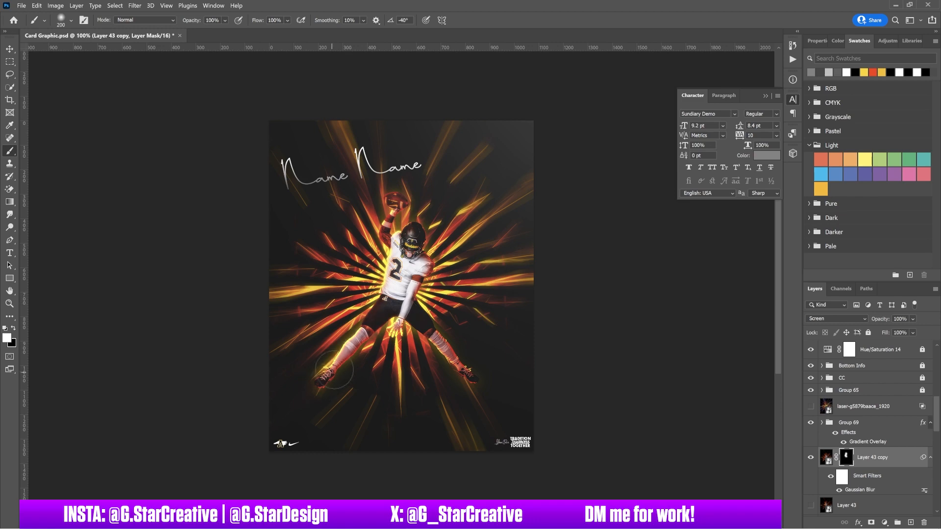
key("v")
left_click(811, 423)
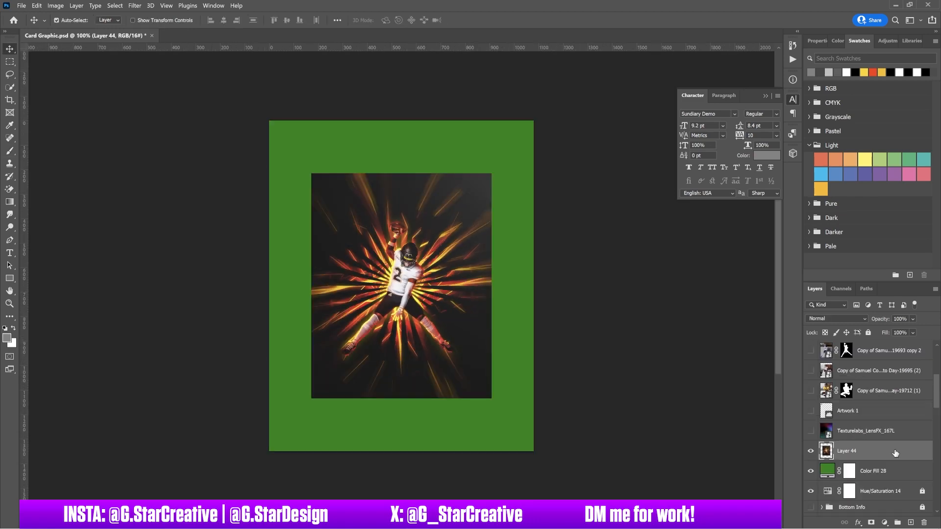
Give Layer 44 an Inner Bevel with Chisel Hard technique and a reduced size.
left_click_drag(581, 55, 729, 55)
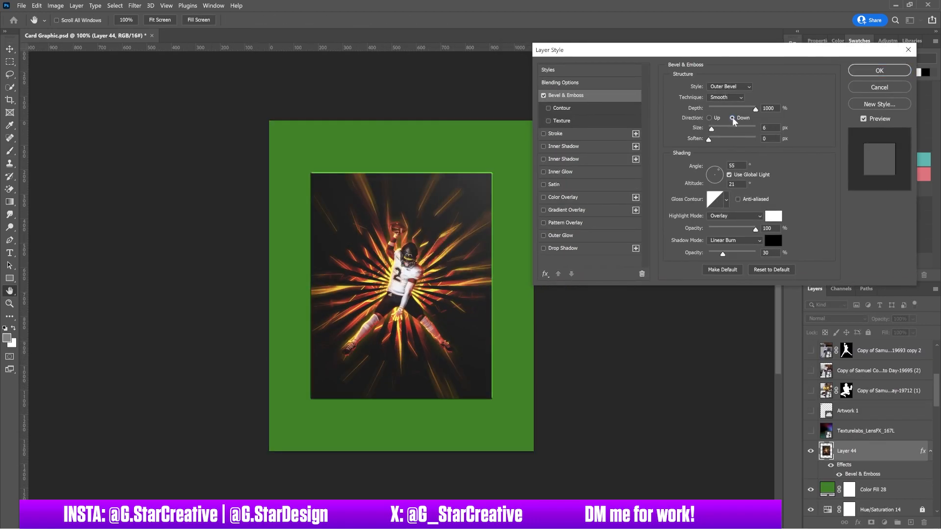
left_click_drag(712, 129, 709, 128)
left_click(726, 97)
left_click(724, 114)
left_click(728, 87)
left_click(722, 102)
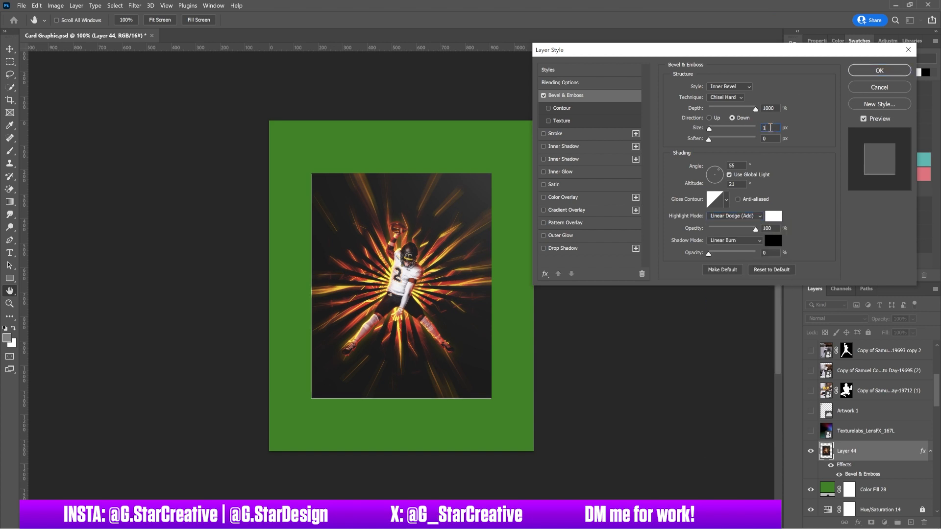
left_click(871, 71)
Duplicate Layer 44 and rotate the copy about -5 degrees, distorting its top-right corner.
key("ctrl+j")
key("ctrl+t")
left_click_drag(314, 407, 343, 392)
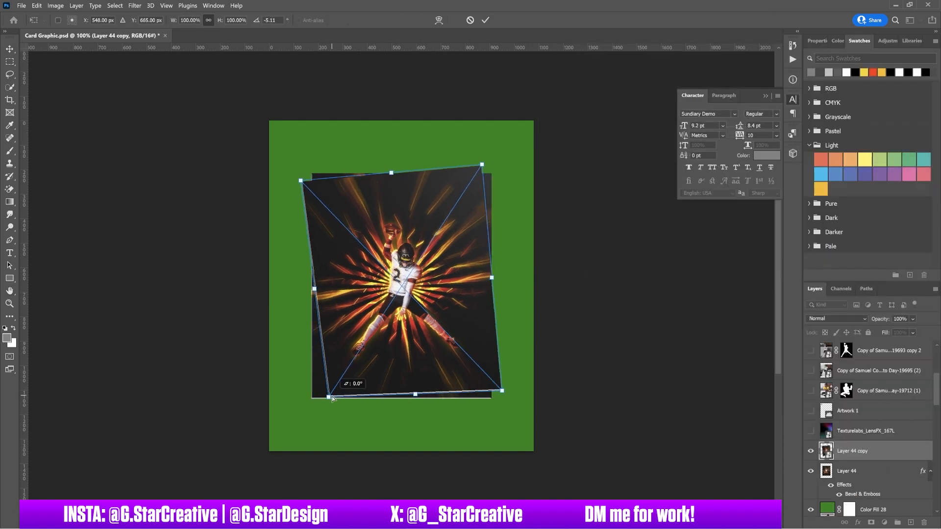
left_click_drag(467, 183, 458, 192)
left_click_drag(459, 192, 456, 196)
key("Return")
left_click(811, 471)
left_click_drag(476, 301, 492, 287)
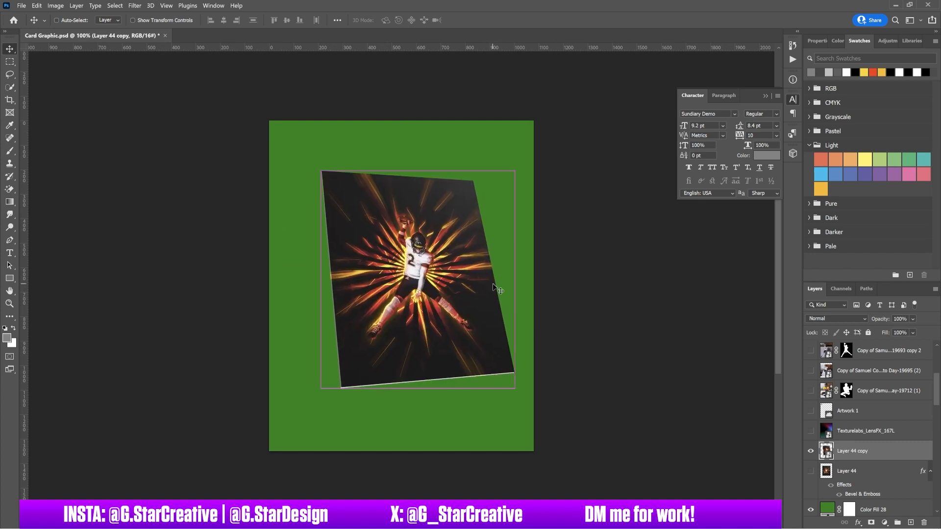
key("ctrl+0")
key("ctrl+t")
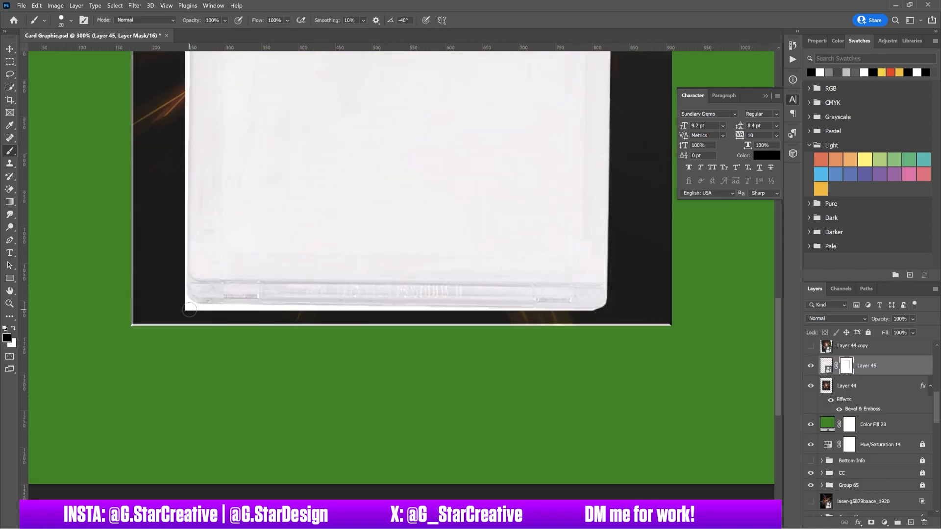
Mask out the white strip along the slab's edge on Layer 45's mask.
left_click(191, 309, "shift")
key("ctrl+0")
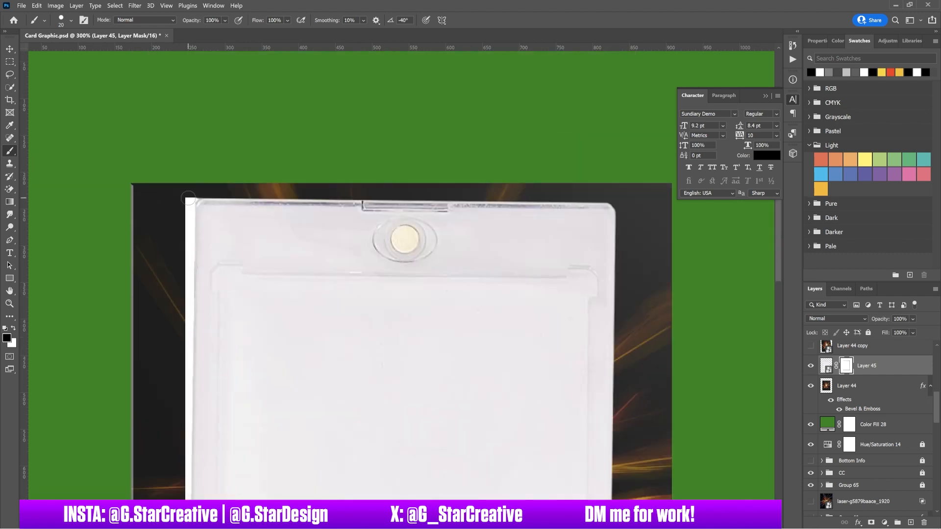
scroll(314, 457, "up", 2)
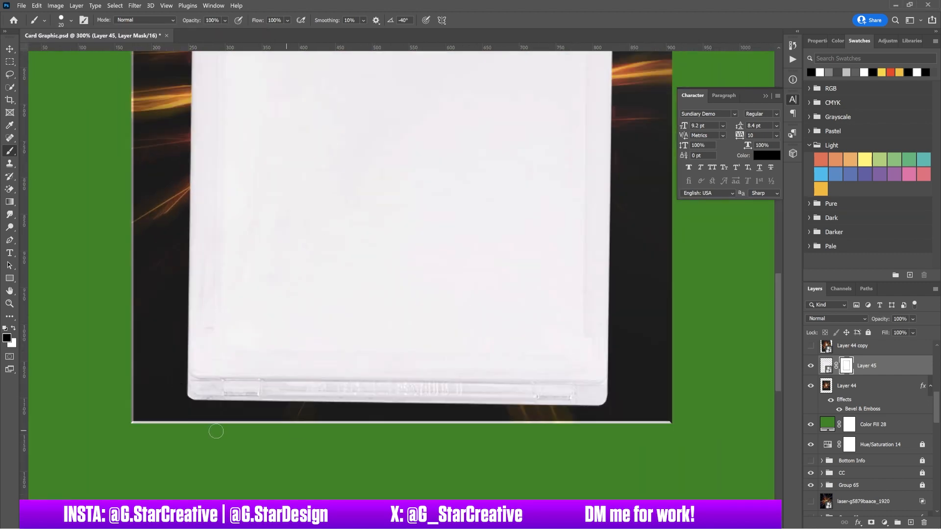
key("ctrl+0")
Enlarge the slab around the card and slightly rotate and straighten it.
key("v")
key("ctrl+t")
key("ctrl+minus")
left_click_drag(474, 286, 499, 289)
key("ctrl+semicolon")
left_click_drag(509, 234, 479, 240)
scroll(421, 172, "up", 2)
key("Down")
key("Down")
key("Down")
key("Down")
key("Down")
key("Down")
key("Down")
key("Down")
left_click_drag(701, 305, 706, 311)
key("Return")
key("ctrl+minus")
key("ctrl+minus")
Move Layer 44 above the slab, keep Normal blend, and shrink the card to fit inside.
left_click_drag(853, 385, 853, 356)
left_click(837, 319)
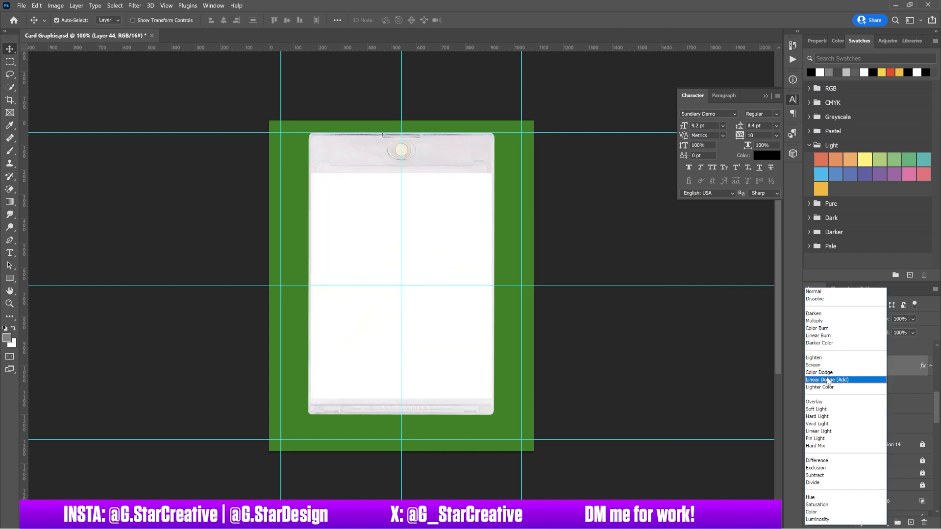
left_click(903, 366)
key("ctrl+t")
key("ctrl+plus")
left_click_drag(581, 283, 562, 278)
key("Return")
Squash the slab layer vertically from its top edge.
key("ctrl+minus")
left_click(853, 404)
key("ctrl+t")
left_click_drag(399, 131, 399, 151)
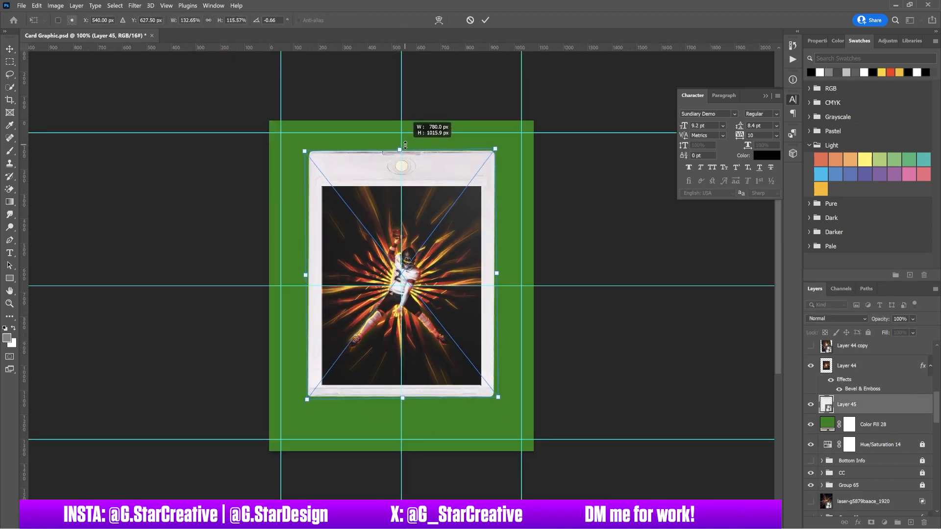
key("Return")
Keep a hidden backup copy of Layer 44 and convert Layer 44 to a smart object.
left_click(888, 379)
key("ctrl+semicolon")
key("ctrl+0")
left_click(887, 403, "shift")
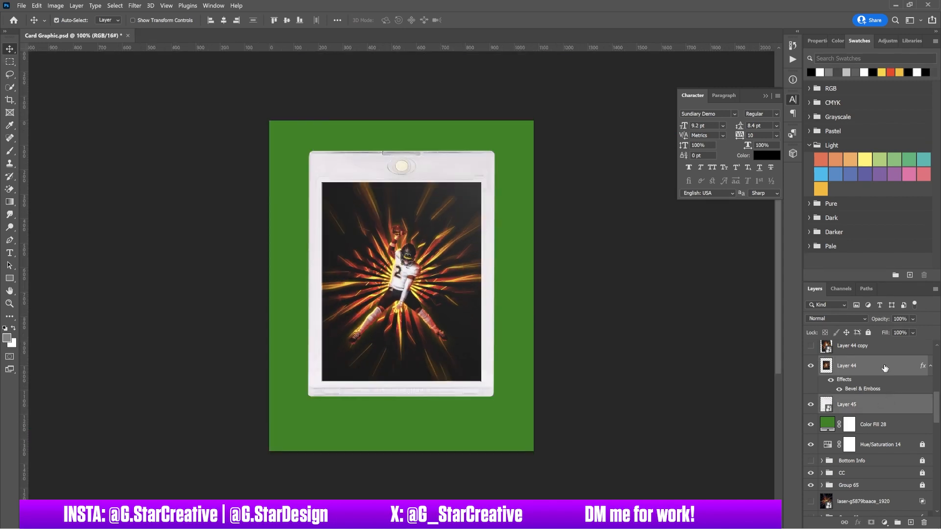
left_click(884, 368)
key("ctrl+j")
left_click(811, 366)
Tilt the card and slab together, pulling the bottom corners inward for perspective.
left_click(876, 406)
key("ctrl+t")
left_click_drag(316, 403, 326, 389)
left_click_drag(495, 397, 493, 374)
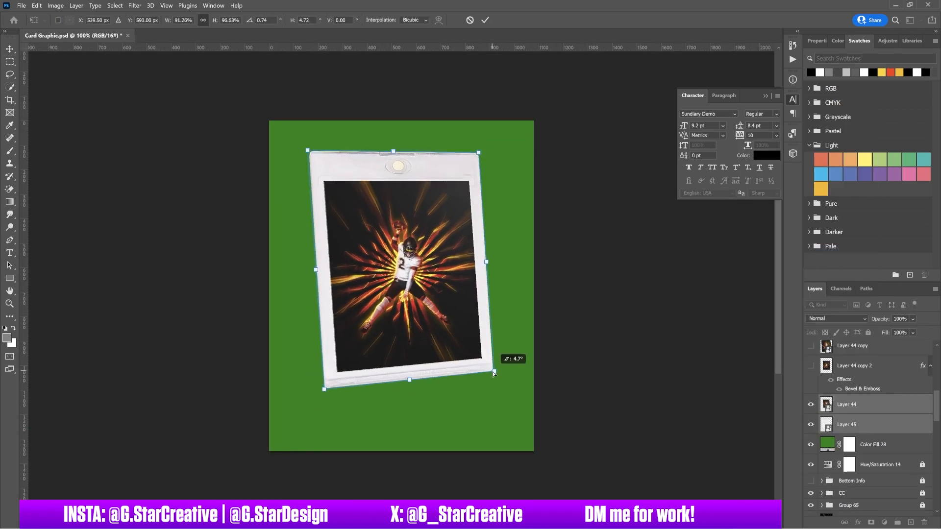
left_click_drag(410, 382, 415, 409)
key("Return")
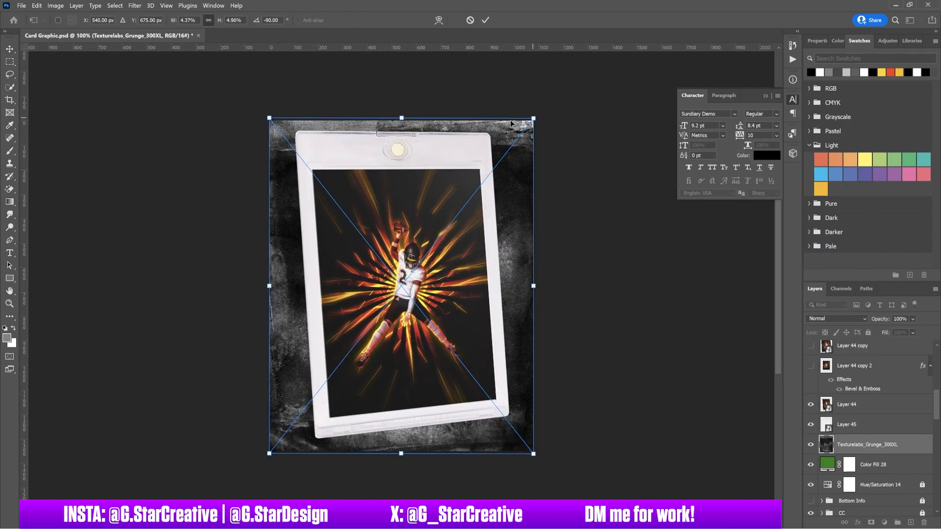
Commit the grunge texture and add a Curves adjustment pulled down to darken.
key("Return")
left_click(881, 41)
left_click(854, 64)
left_click_drag(903, 122, 903, 166)
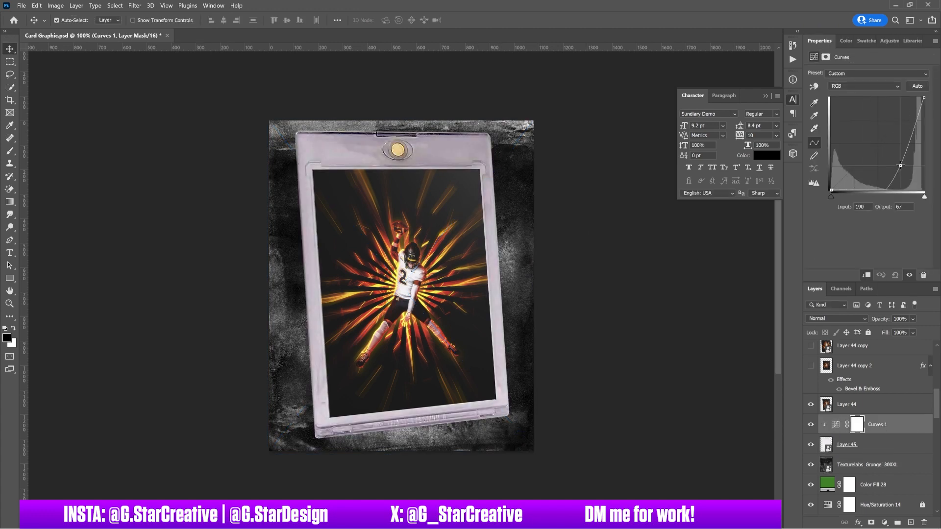
Add a clipped Hue/Saturation draining the Greens, place it below Curves, and deepen the curve.
left_click(889, 41)
left_click(825, 76)
left_click_drag(875, 431, 875, 454)
left_click(877, 86)
left_click(859, 116)
left_click_drag(868, 130, 810, 130)
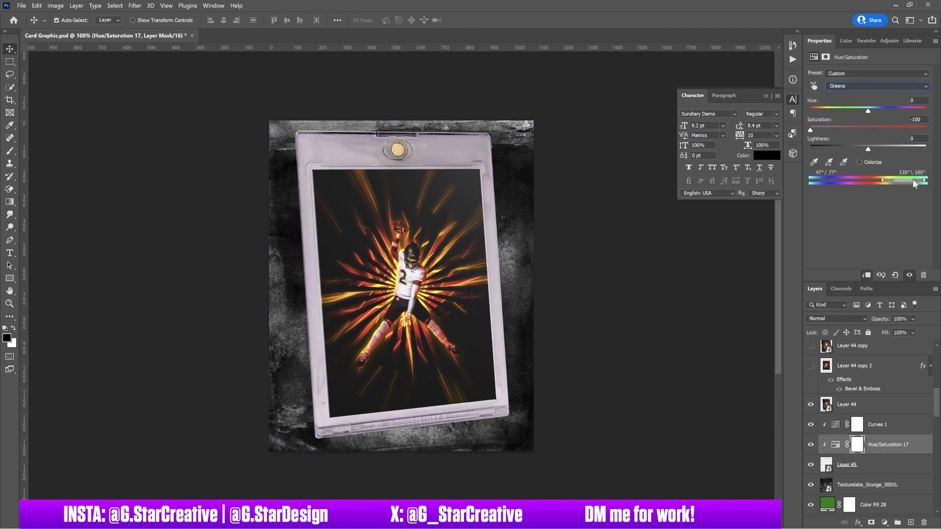
left_click(836, 424)
left_click_drag(903, 166, 900, 172)
Apply Camera Raw Filter to Layer 45 with maximum Sharpening, Texture and Clarity.
left_click(847, 465)
left_click(134, 6)
left_click(162, 73)
left_click_drag(663, 215, 768, 214)
left_click(678, 151)
left_click_drag(713, 330, 768, 330)
left_click_drag(714, 346, 785, 346)
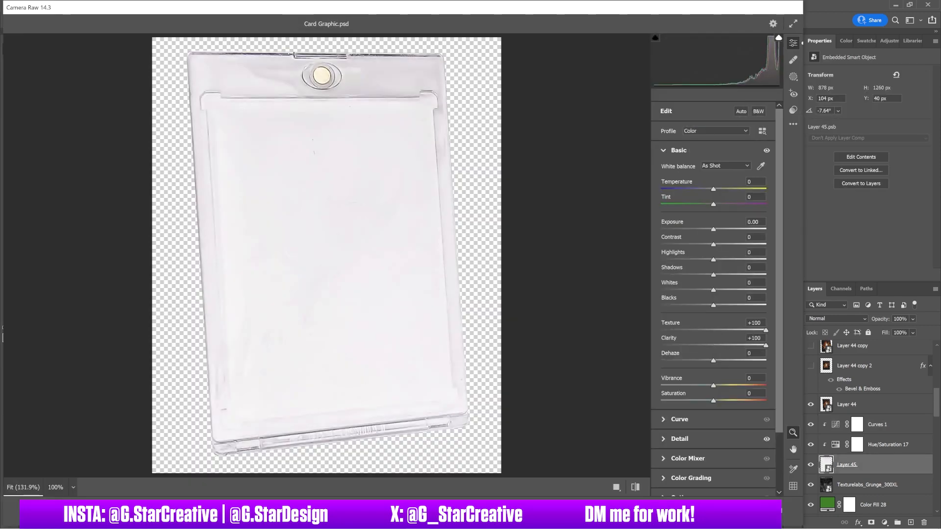
left_click(781, 516)
Add a black Solid Color fill layer above Color Fill 28.
left_click(857, 424)
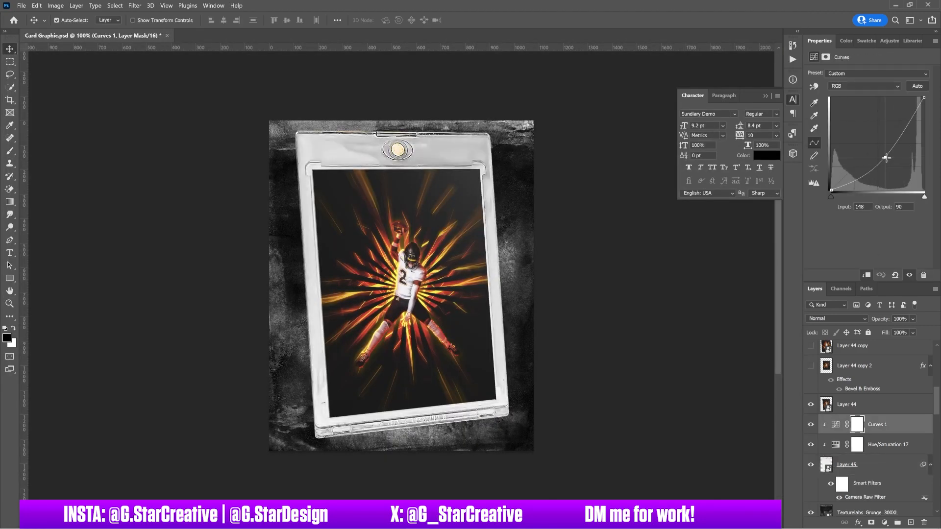
scroll(866, 490, "down", 3)
left_click(877, 437)
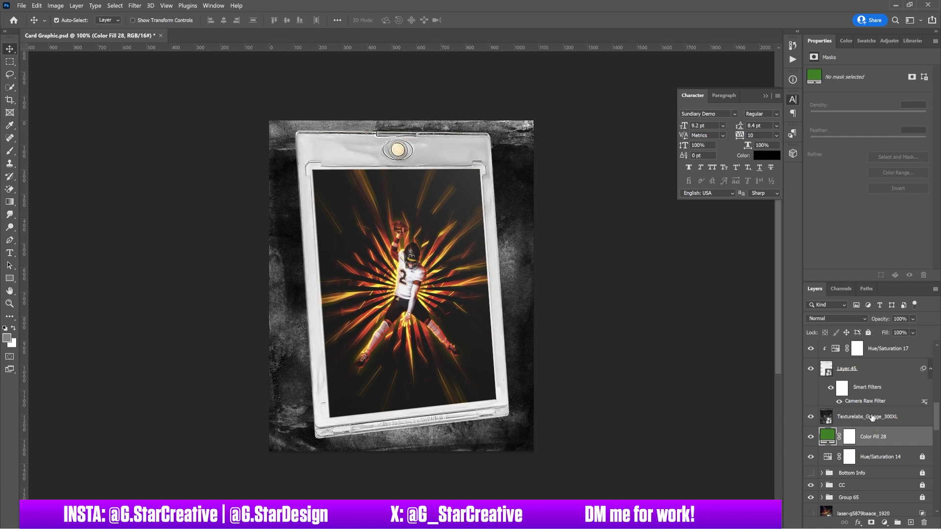
left_click(884, 523)
left_click(899, 347)
left_click(677, 409)
left_click(780, 283)
Lower the grunge texture's Fill, then group Layer 44 and Layer 45 and scale the group down.
left_click(868, 417)
left_click_drag(884, 334, 845, 336)
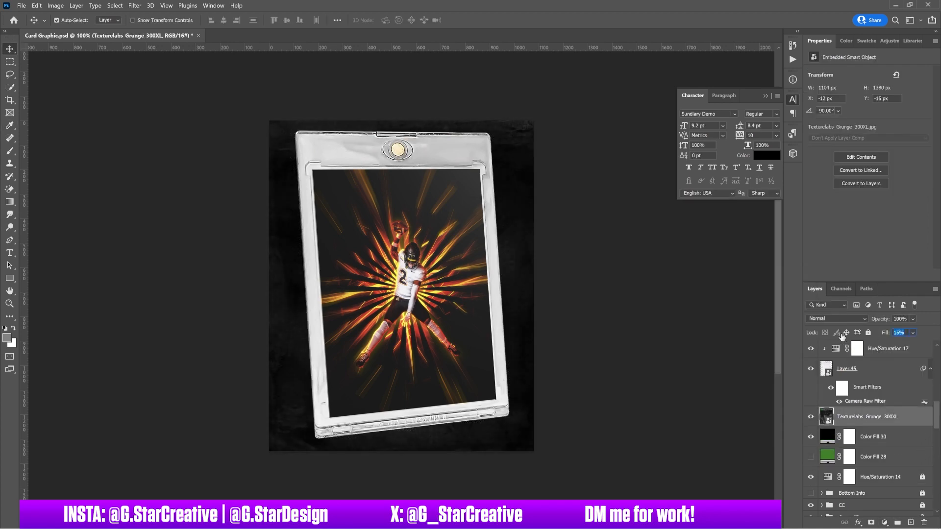
scroll(855, 417, "up", 3)
left_click(856, 511)
left_click(861, 455, "shift")
key("ctrl+g")
key("ctrl+t")
left_click_drag(510, 130, 495, 152)
key("Return")
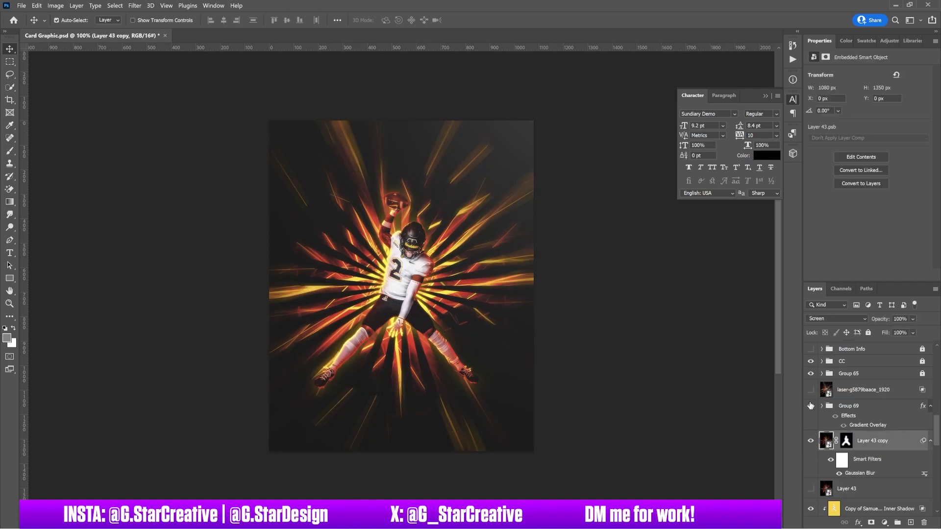
Create a grey '1 of 1' text layer below the player.
key("t")
left_click(401, 417)
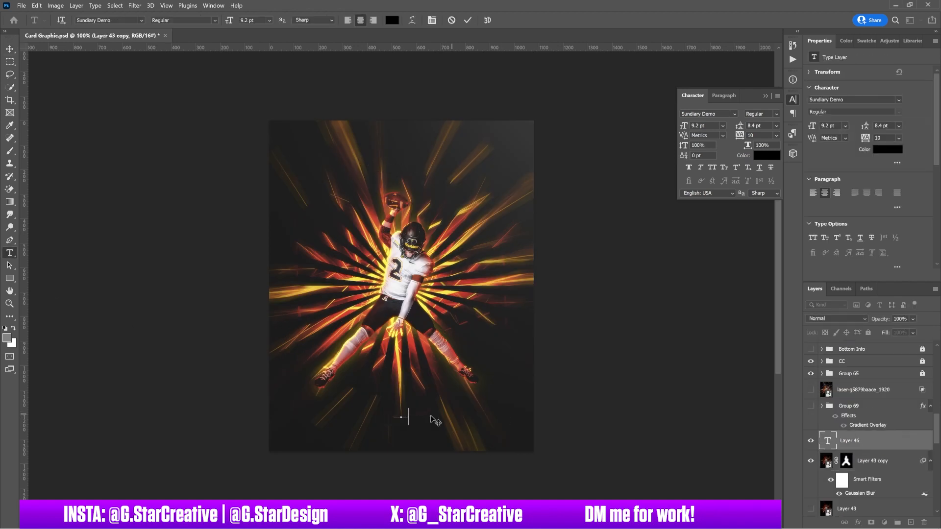
left_click(393, 20)
left_click(560, 346)
left_click(780, 283)
left_click(141, 20)
left_click(141, 49)
left_click(410, 408)
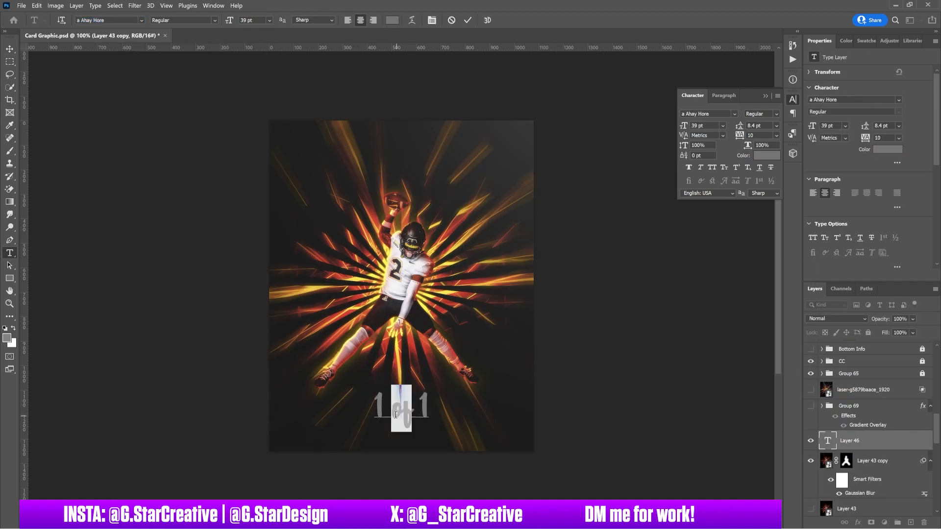
Set the '1 of 1' text to the a Another Tag font and make 'of' size 20.
left_click(142, 20)
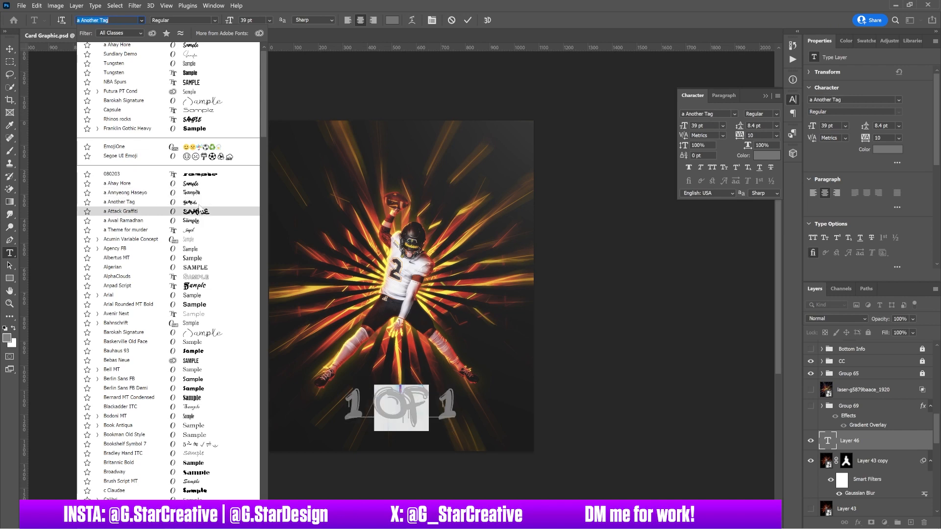
left_click(162, 210)
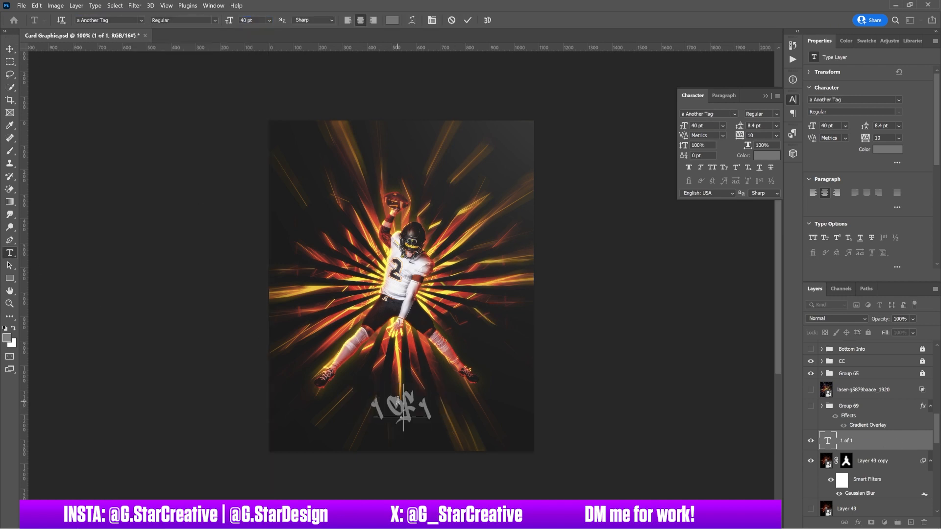
double_click(398, 401)
left_click(229, 20)
type("20")
left_click(10, 49)
Add Bevel & Emboss and Gradient Overlay to '1 of 1', lowering the bevel highlight and shadow opacity.
double_click(882, 441)
left_click(566, 95)
left_click(567, 211)
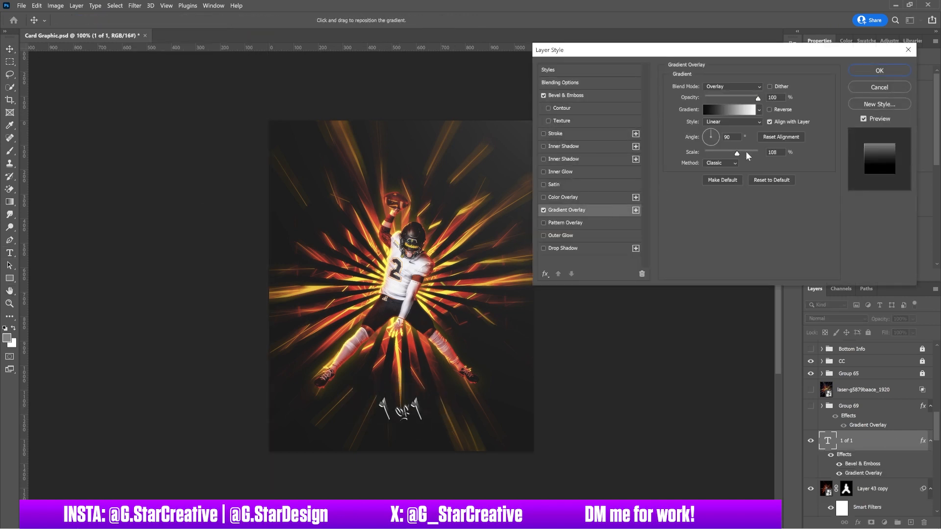
left_click(566, 95)
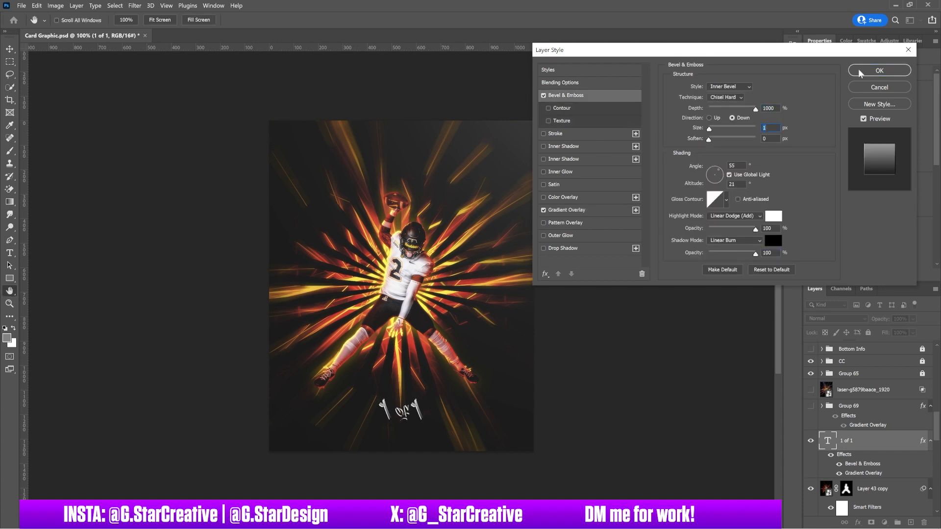
left_click(567, 210)
left_click(566, 95)
left_click_drag(744, 229, 722, 255)
left_click(861, 70)
Duplicate '1 of 1' as a smart object copy and hide the original.
key("ctrl+j")
left_click(811, 488)
right_click(879, 440)
left_click(803, 189)
key("ctrl+;")
key("ctrl+t")
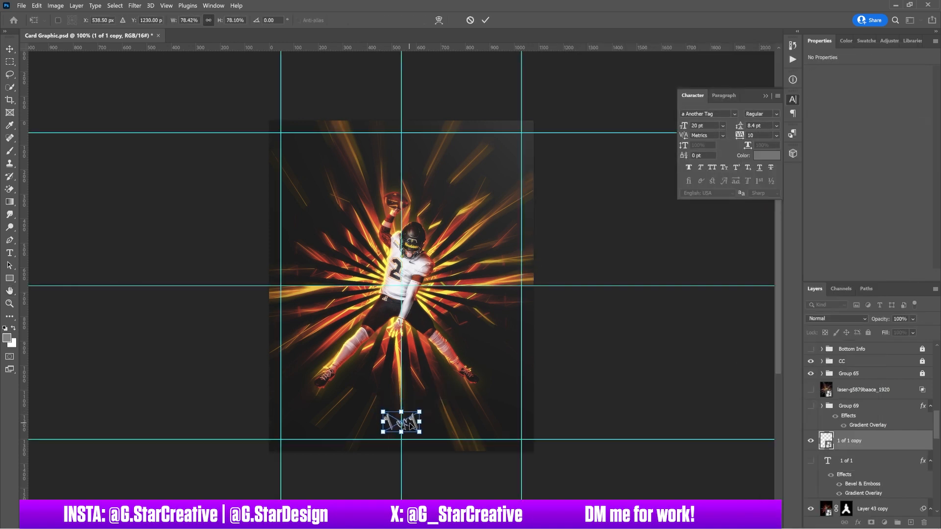
key("Return")
key("ctrl+;")
left_click(545, 314)
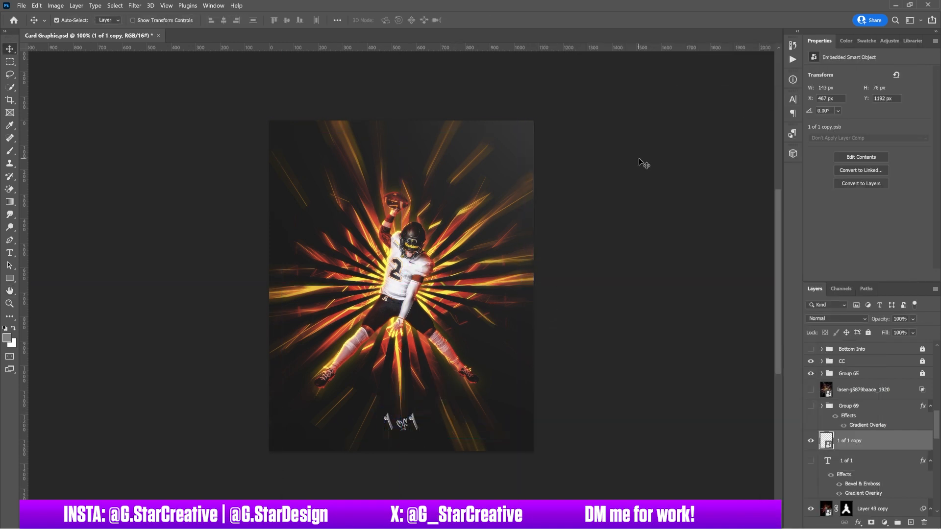
Show Group 69 with the 'Name Name' title and open its layer style settings.
scroll(818, 378, "down", 2)
scroll(818, 379, "up", 4)
left_click(810, 454)
double_click(882, 453)
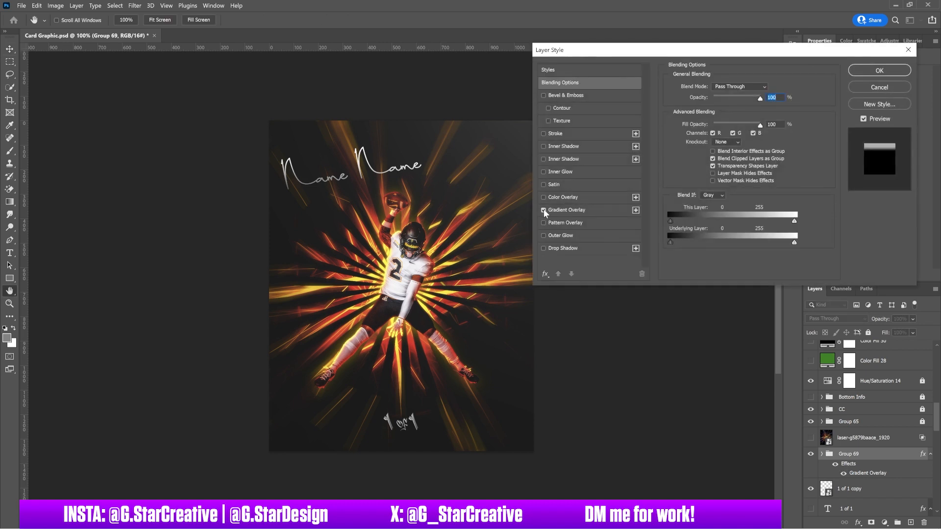
Check Group 69's gradient overlay, close Layer Style, and hide Group 69.
left_click(609, 209)
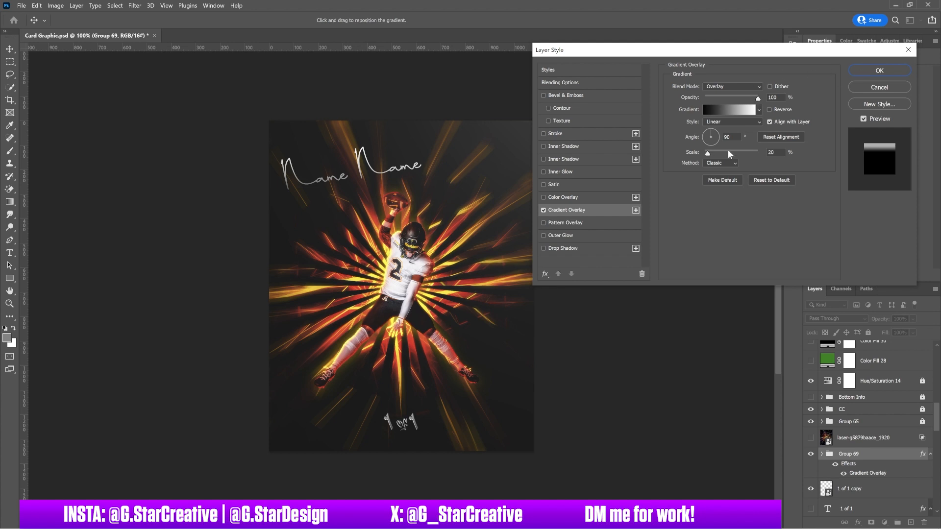
left_click(879, 70)
left_click(811, 454)
scroll(862, 431, "down", 4)
Duplicate the '1 of 1' text, move the copy to the top, and type 'Name Name'.
key("ctrl+j")
left_click_drag(569, 392, 569, 147)
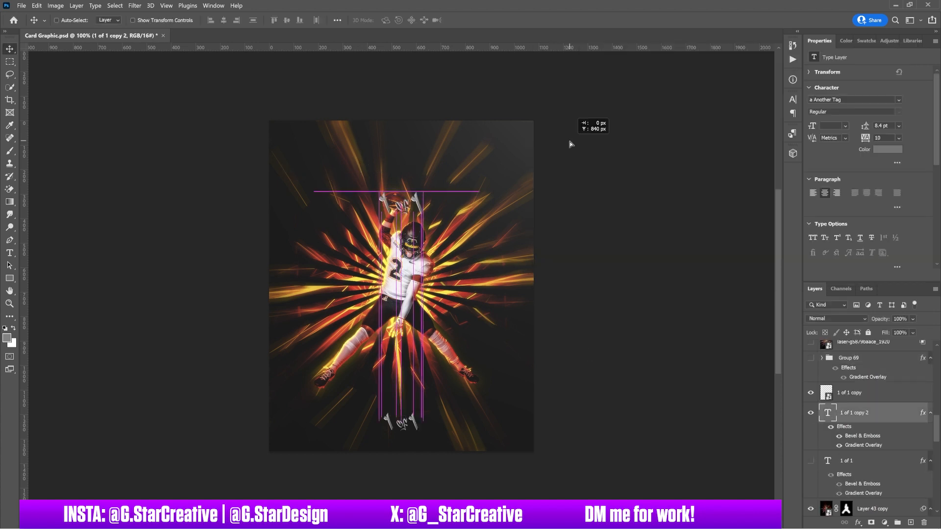
left_click(408, 156)
type("Name Name")
Set the name text to Tungsten Bold in all caps.
left_click(142, 20)
key("Down")
key("Down")
key("Down")
key("Down")
key("Down")
key("Down")
key("Down")
key("Down")
key("Down")
key("Down")
key("Down")
key("Down")
key("Down")
key("Down")
key("Down")
key("Down")
key("Down")
key("Down")
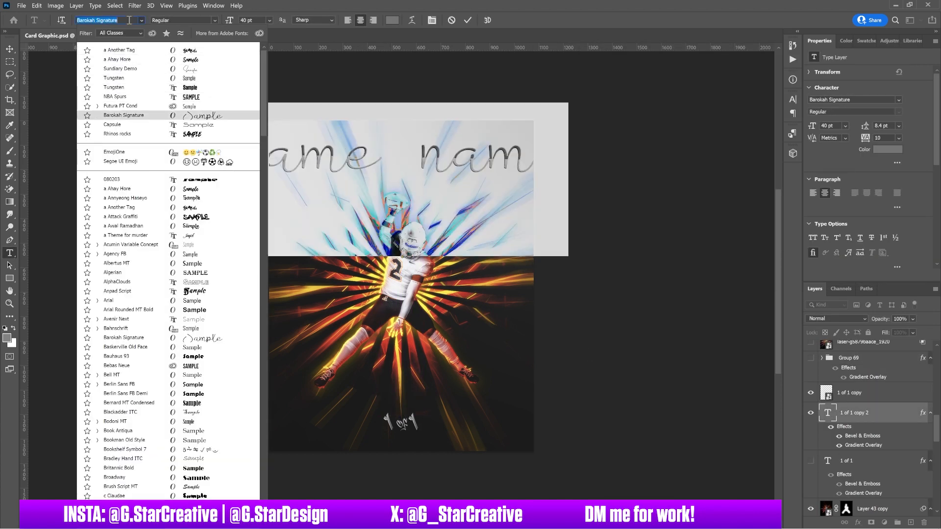
key("Down")
key("Down")
key("Down")
key("Down")
key("Down")
key("Down")
key("Down")
left_click(115, 88)
left_click(792, 99)
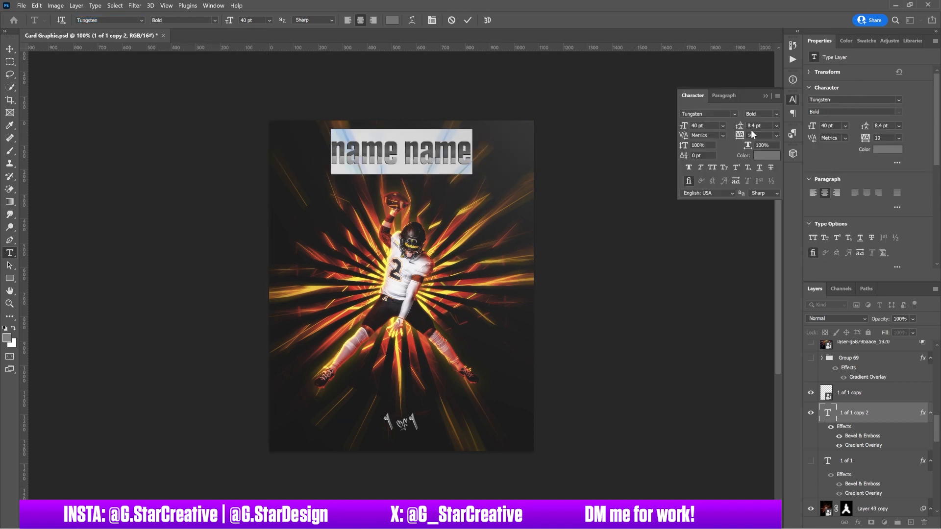
left_click(713, 168)
left_click(9, 49)
Shrink the NAME NAME text and position it near the card's top.
key("ctrl+t")
left_click_drag(473, 129, 461, 134)
key("ctrl+;")
left_click_drag(412, 151, 412, 158)
key("Return")
Colour the NAME NAME text light orange from the swatches and hide the guides.
left_click(887, 150)
left_click_drag(564, 363, 546, 349)
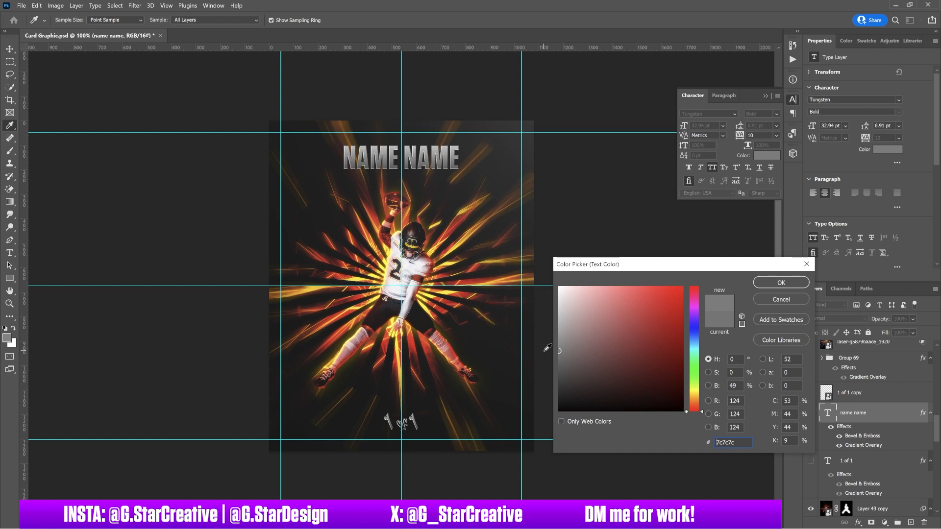
left_click(781, 283)
left_click(866, 41)
left_click(823, 189)
key("ctrl+;")
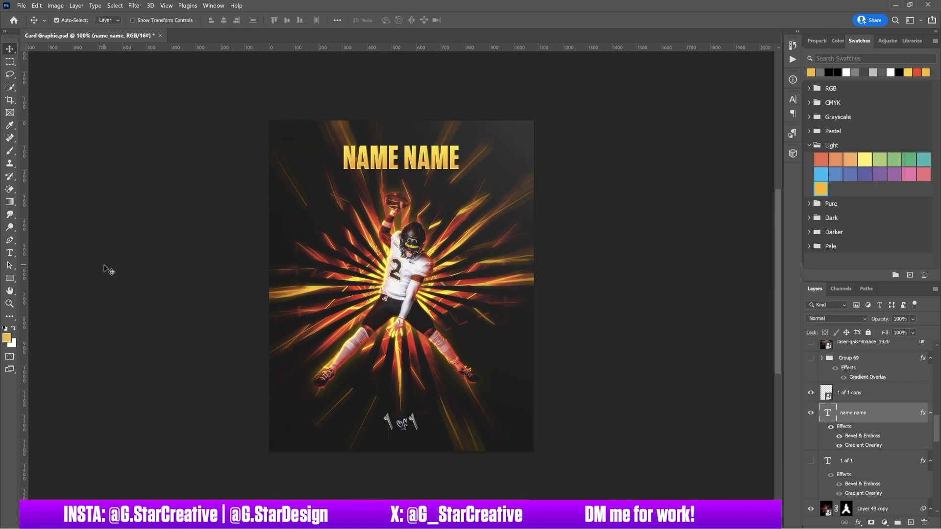
Give the NAME NAME layer a Bevel & Emboss with direction Up.
double_click(890, 413)
left_click(604, 211)
left_click(569, 96)
left_click(713, 119)
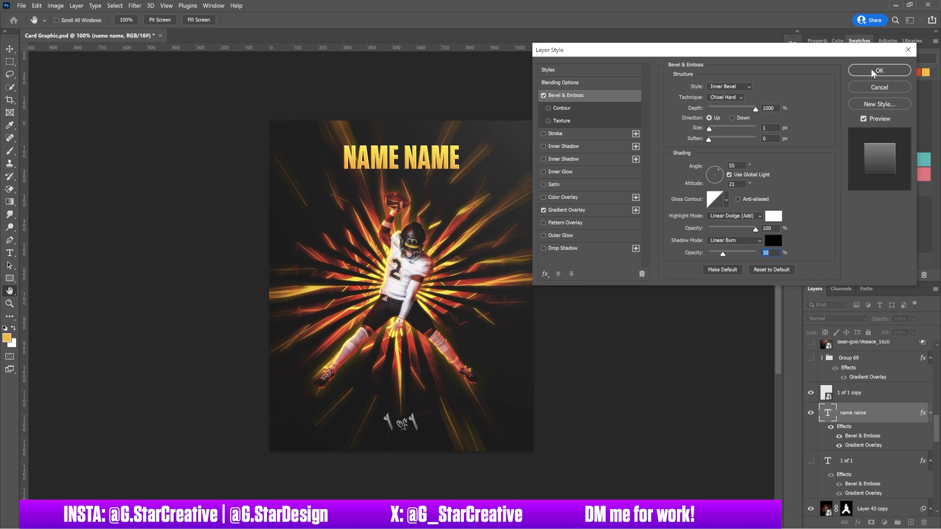
left_click(879, 70)
Change the headline text to FNAME LNAME and commit it, then open the Libraries panel.
key("t")
left_click(347, 160)
type("FIRST")
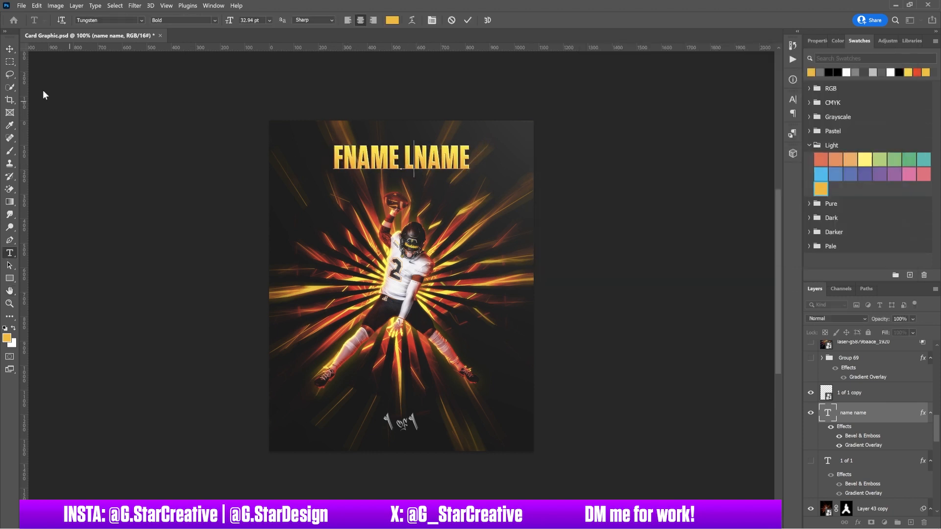
key("v")
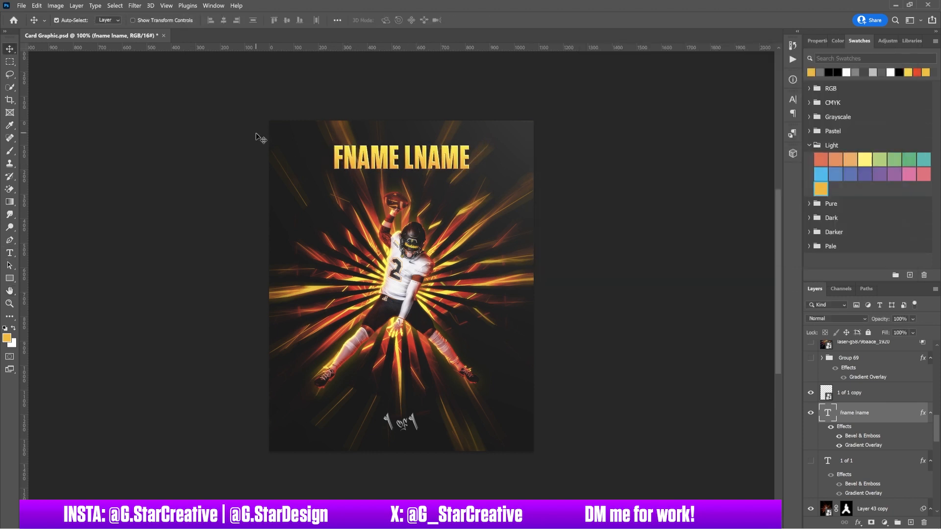
left_click(911, 41)
scroll(870, 171, "down", 5)
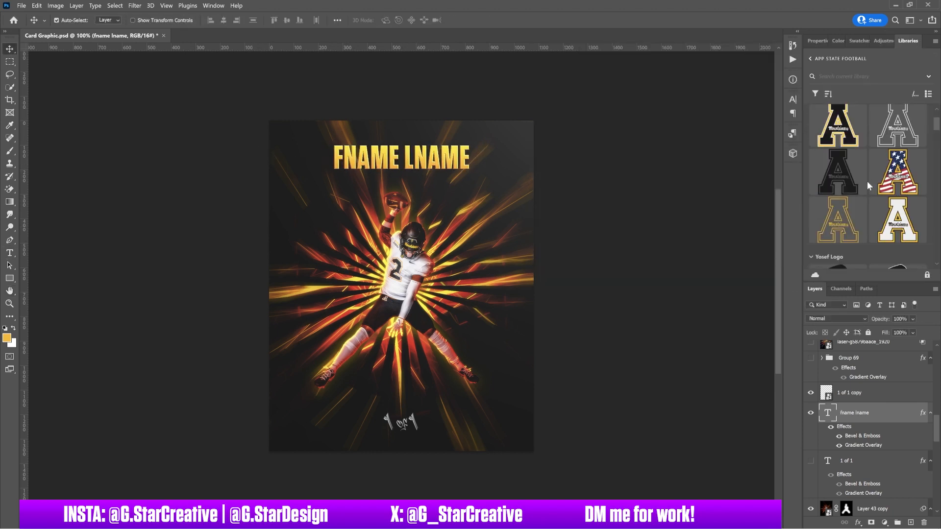
Select the jersey's 2 and Content-Aware Fill it with surrounding fabric.
scroll(836, 174, "up", 4)
left_click_drag(838, 159, 523, 293)
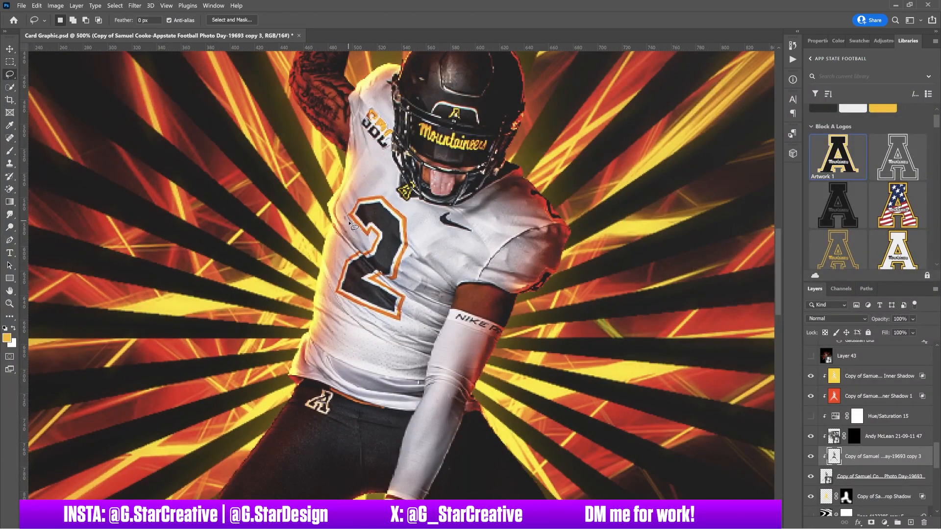
left_click(76, 166)
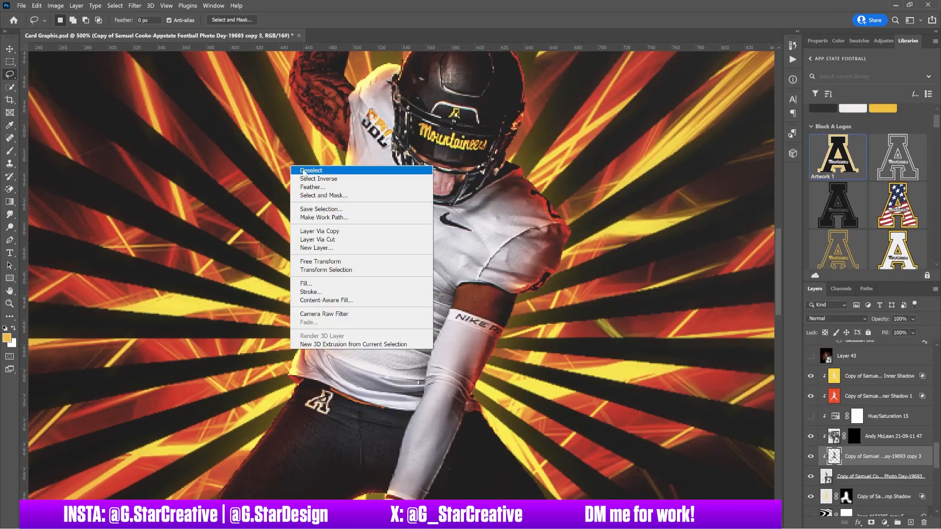
left_click(313, 169)
left_click(854, 436)
key("b")
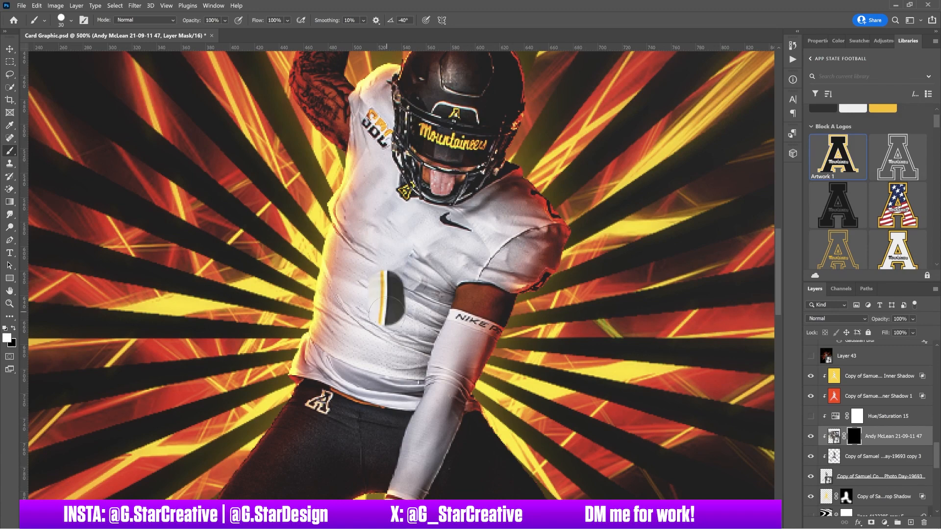
Rotate, enlarge and move the new jersey layer onto the player's chest.
key("ctrl+t")
key("ctrl+minus")
key("ctrl+minus")
key("ctrl+minus")
left_click_drag(637, 81, 673, 154)
left_click_drag(613, 172, 728, 118)
left_click_drag(660, 200, 622, 207)
left_click_drag(688, 126, 671, 131)
key("Return")
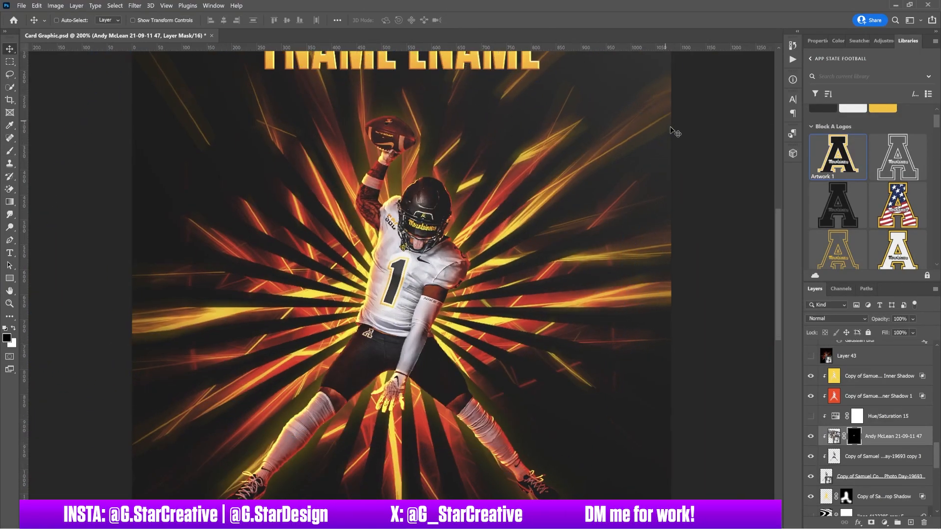
key("ctrl+plus")
key("ctrl+plus")
key("ctrl+plus")
Choose a soft 15 px brush; open and cancel the jersey layer's style.
left_click(71, 20)
left_click(29, 98)
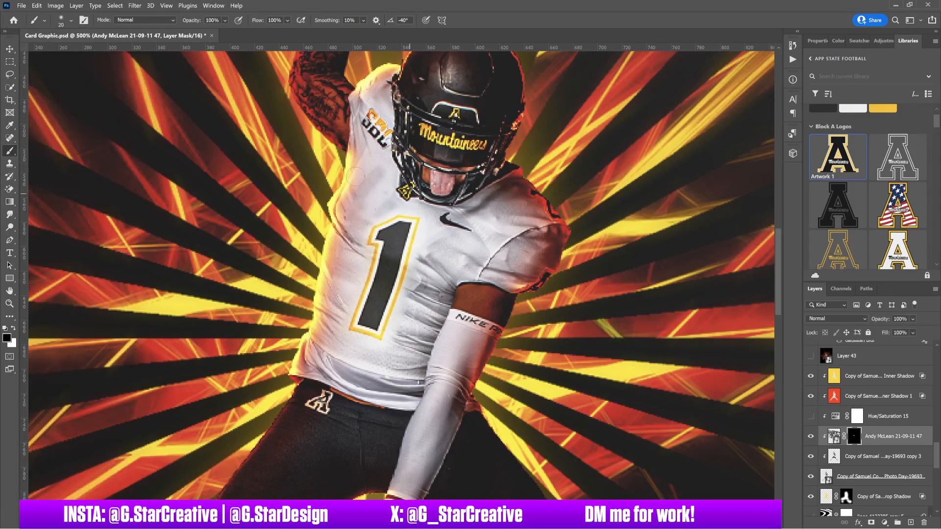
double_click(927, 436)
key("ctrl+0")
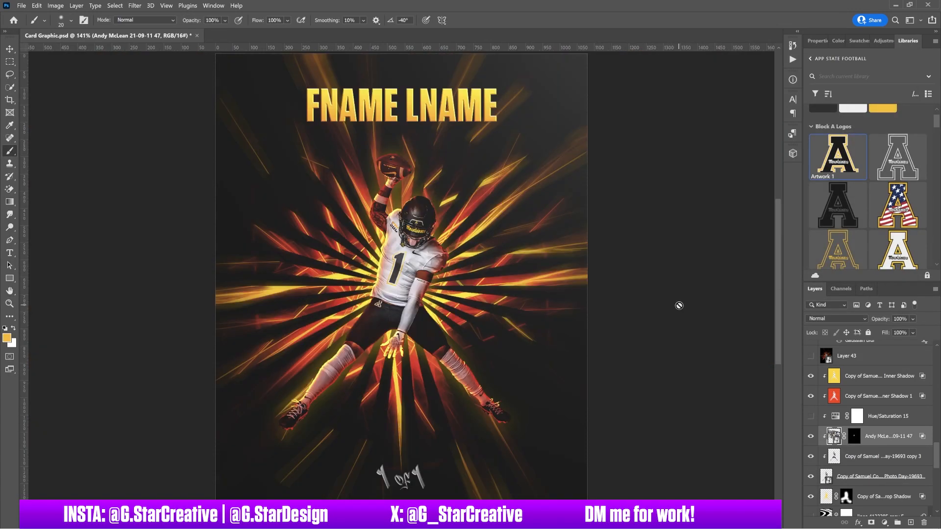
left_click(879, 87)
key("ctrl+plus")
key("ctrl+plus")
key("ctrl+plus")
Marquee the shoulder patch on the player photo and Content-Aware Fill it.
left_click(422, 228)
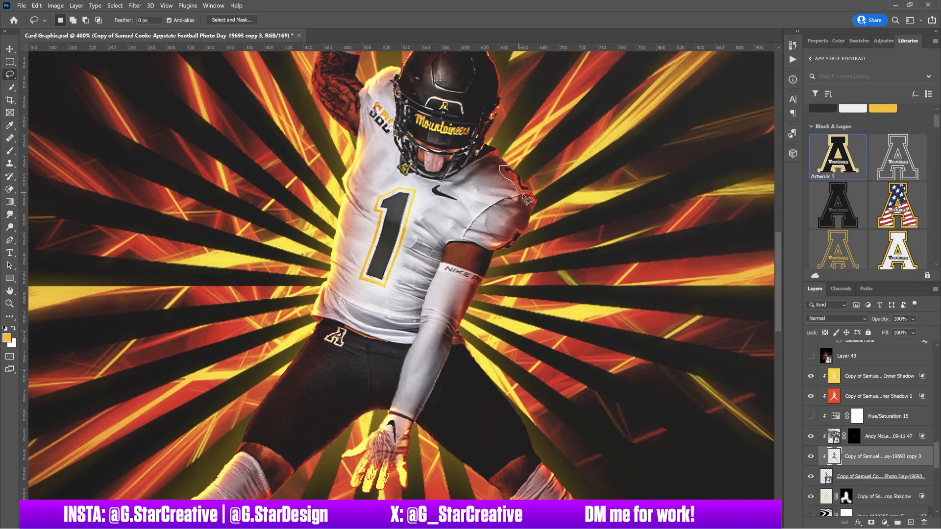
left_click(10, 62)
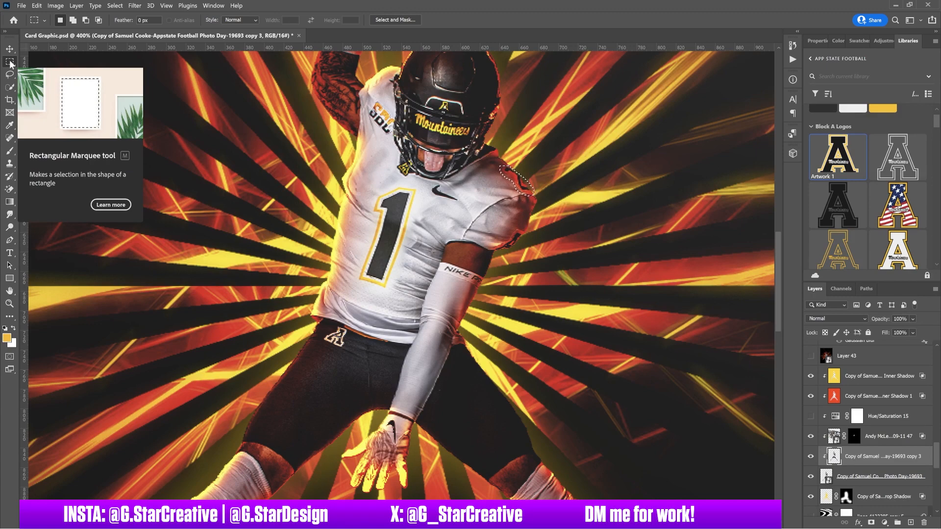
left_click(36, 6)
left_click(62, 162)
left_click(848, 515)
key("ctrl+d")
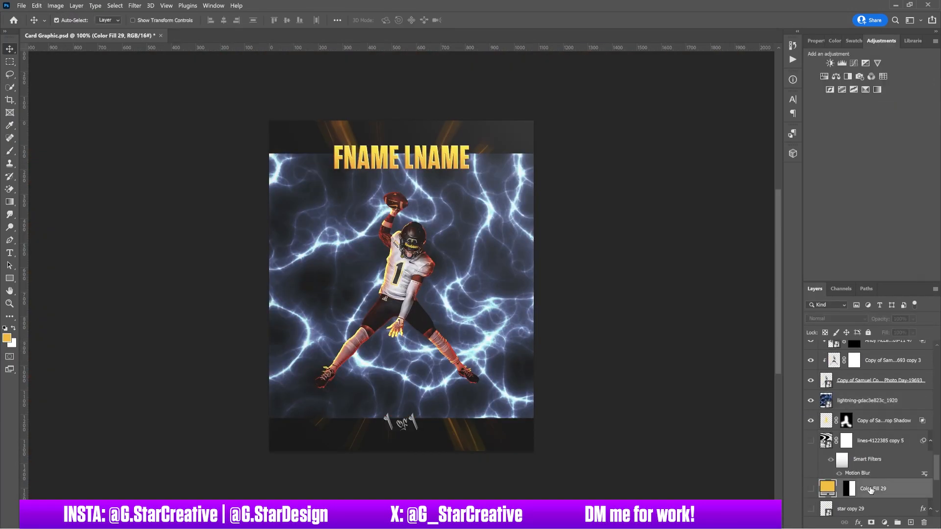
Merge the lightning with the gold fill, enlarge it, and keep Normal blending.
left_click(837, 320)
left_click(820, 512)
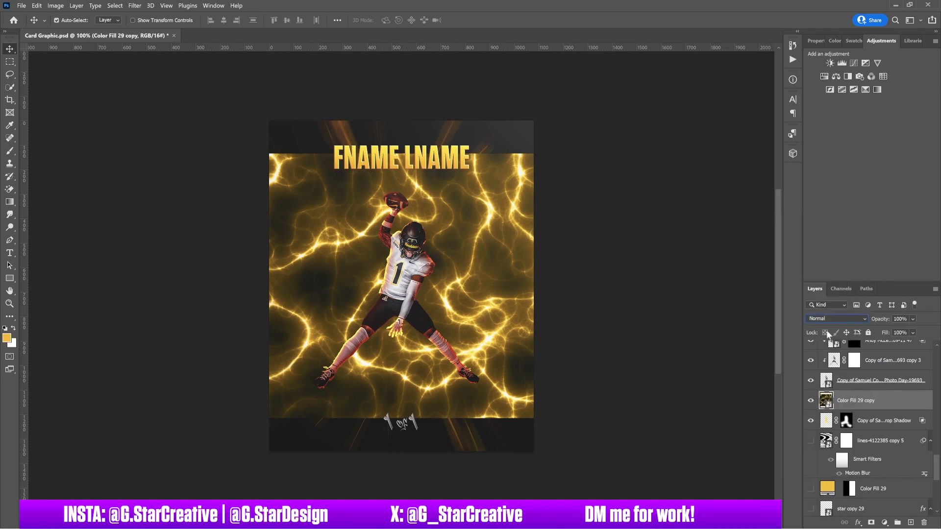
scroll(828, 321, "down", 8)
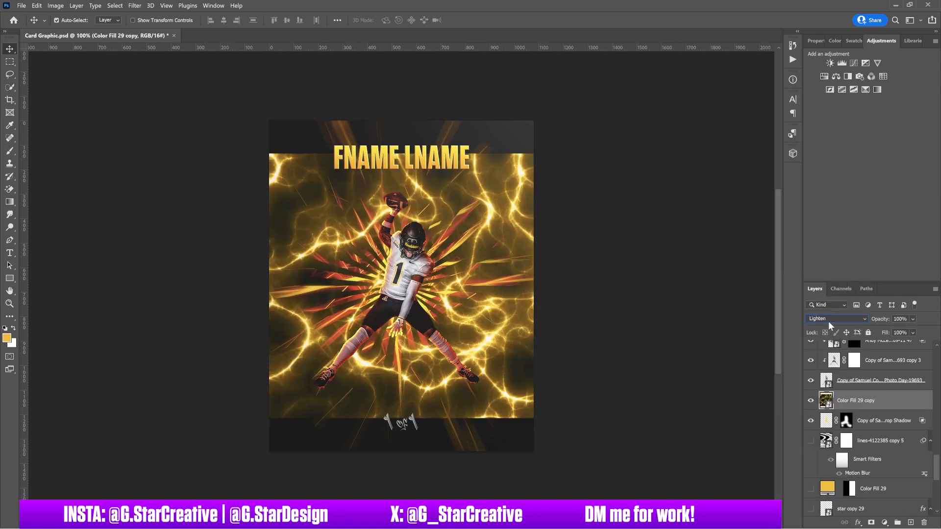
key("ctrl+t")
key("Return")
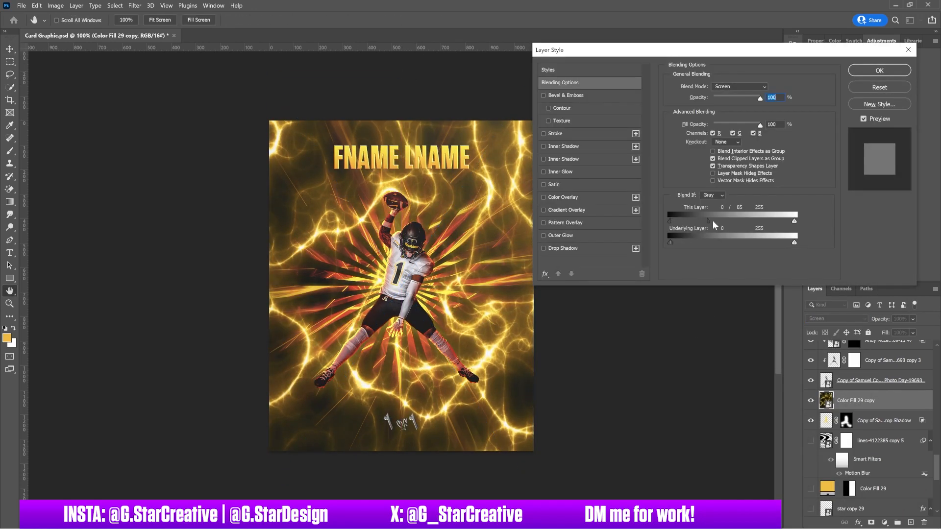
left_click_drag(714, 224, 647, 224)
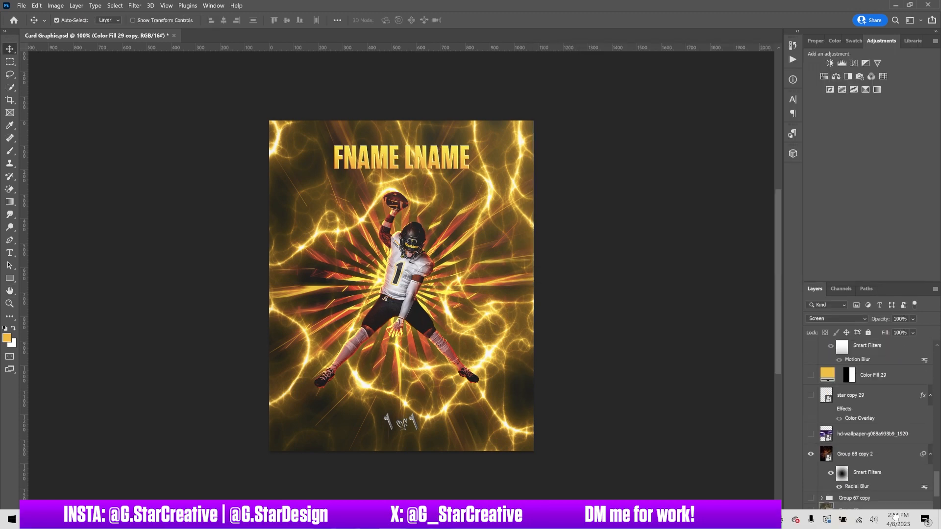
left_click(836, 320)
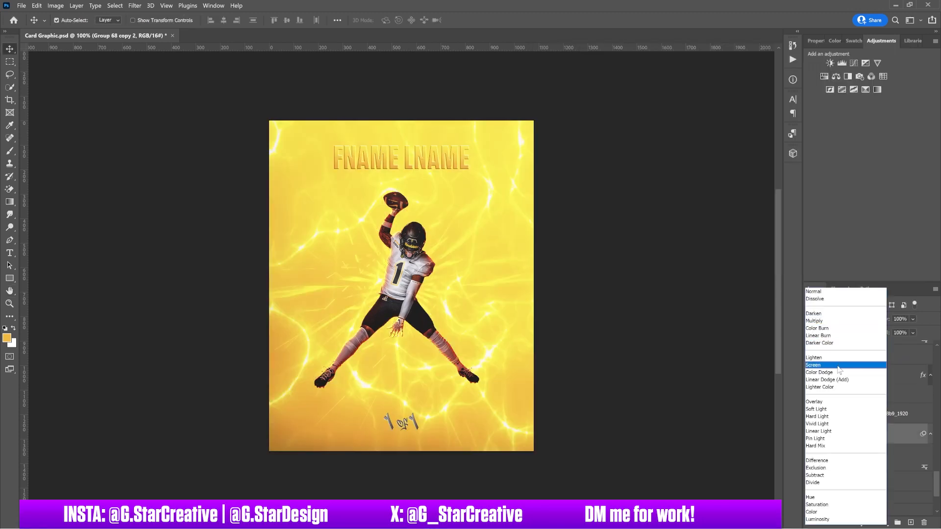
left_click(723, 389)
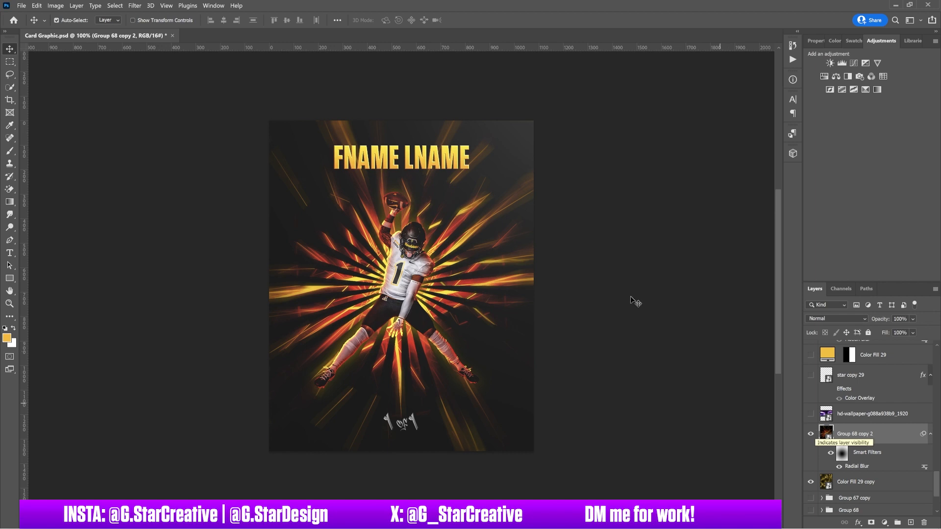
Move the fname lname layer up the stack and show Layer 43 copy's mask.
left_click(455, 167)
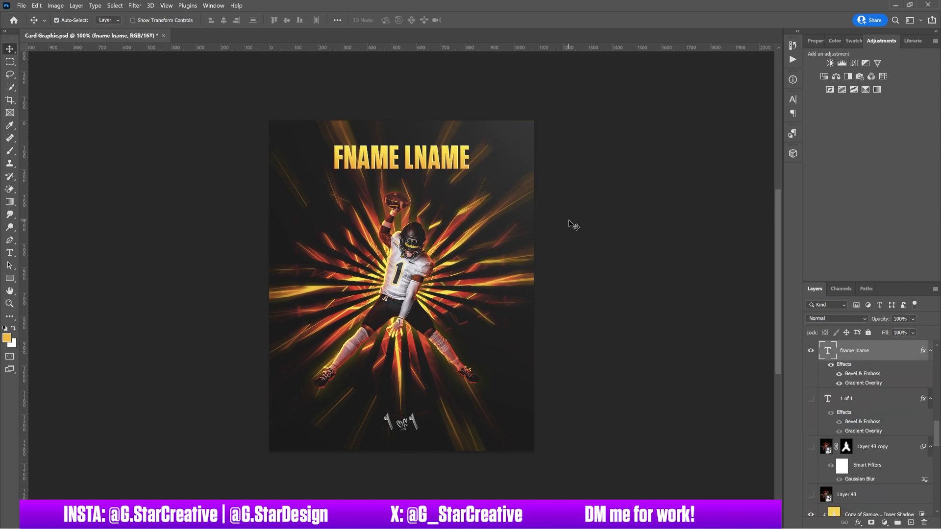
left_click_drag(937, 428, 937, 417)
mouse_move(884, 435)
left_mouse_down()
mouse_move(891, 271)
mouse_move(884, 365)
left_mouse_up()
left_click_drag(937, 411, 936, 437)
left_click(811, 403)
left_click(846, 402)
key("b")
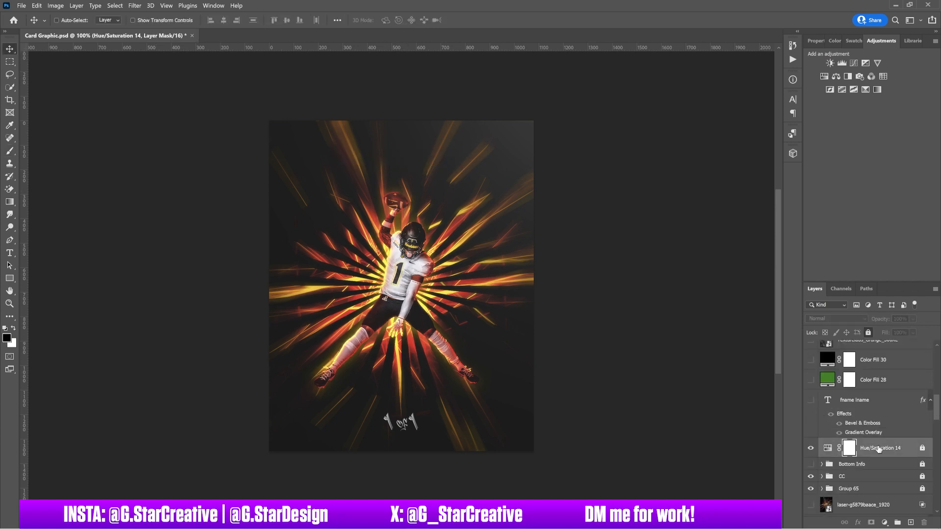
Show the slab frame Group 70 and put Layer 46 card artwork inside it.
left_click(811, 344)
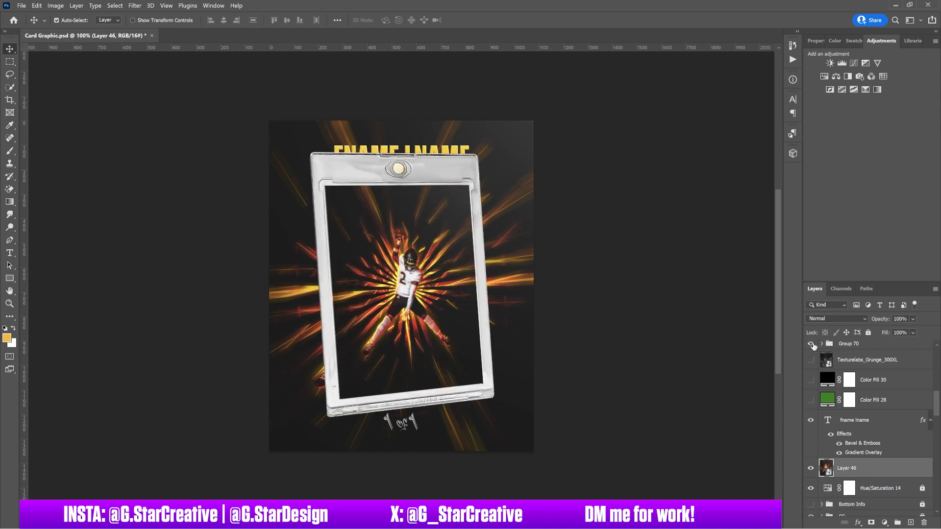
left_click(811, 345)
left_click(811, 421)
left_click_drag(849, 344, 848, 478)
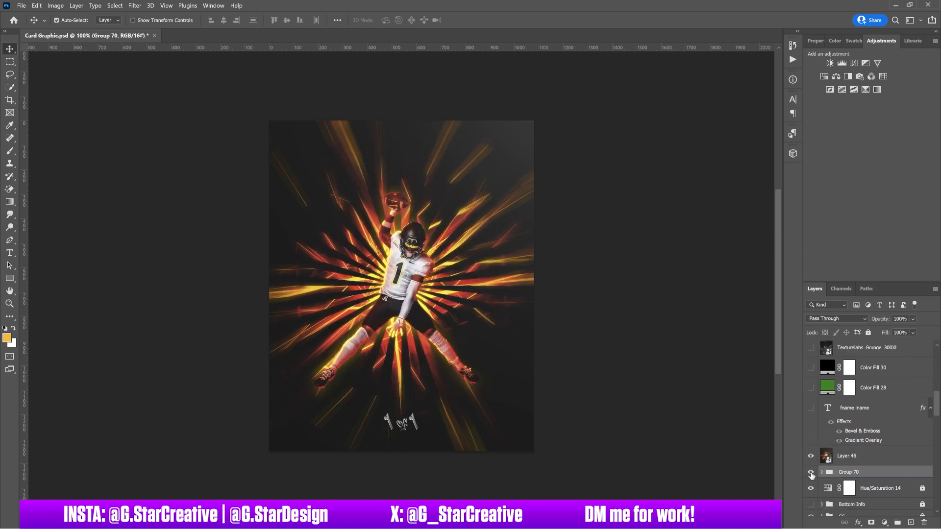
left_click(811, 474)
left_click(822, 473)
scroll(851, 421, "down", 3)
left_click_drag(851, 363, 852, 382)
Shrink and distort the card artwork so its four corners fit the slab opening.
key("ctrl+t")
left_click_drag(533, 284, 470, 284)
key("ctrl+plus")
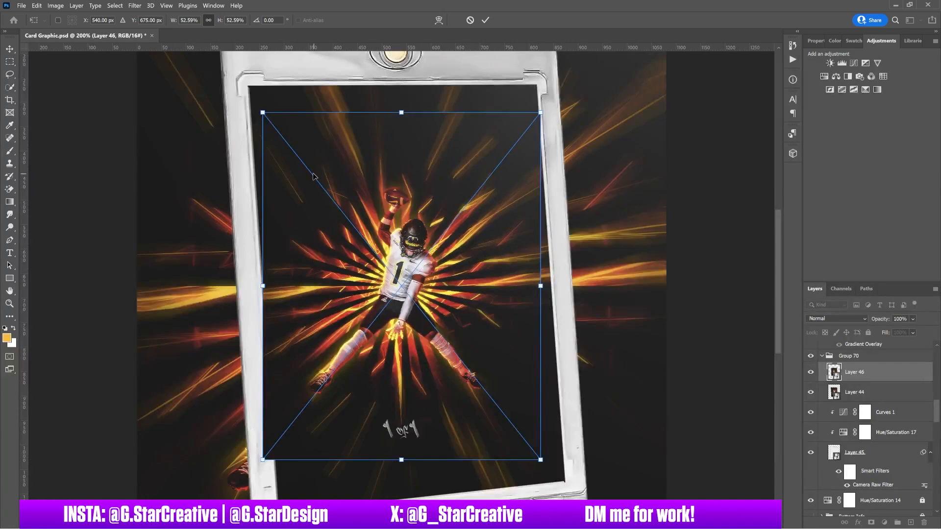
left_click_drag(263, 113, 250, 86)
left_click_drag(541, 114, 539, 84)
left_click_drag(540, 460, 566, 483)
left_click_drag(263, 460, 277, 514)
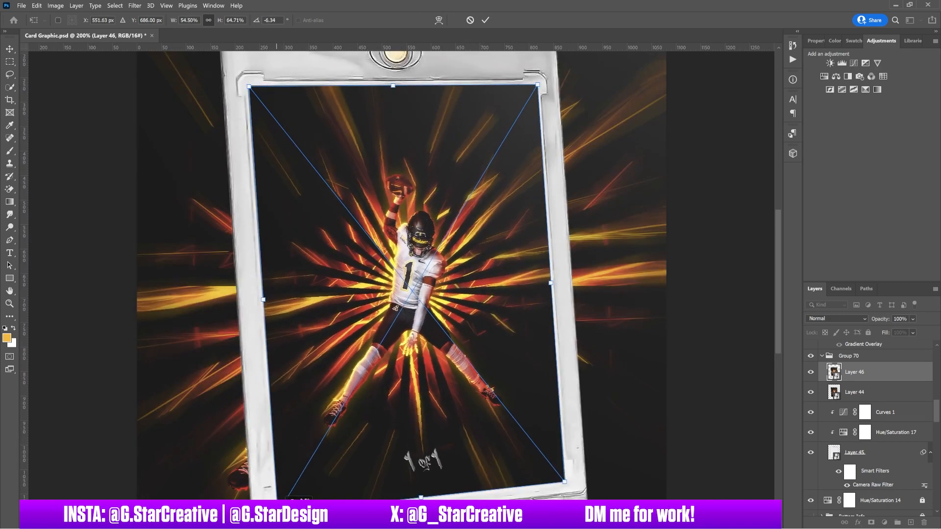
key("Return")
Hide Layer 44 and fine-tune the card artwork's angle.
left_click(811, 392)
scroll(632, 392, "down", 2)
key("ctrl+t")
scroll(629, 392, "up", 5)
mouse_move(394, 195)
left_mouse_down()
mouse_move(393, 183)
mouse_move(392, 195)
left_mouse_up()
key("Return")
key("ctrl+minus")
Hide the lower '1 of 1' text and show the FNAME LNAME headline again, moving it down.
left_click(404, 421)
left_click(811, 505)
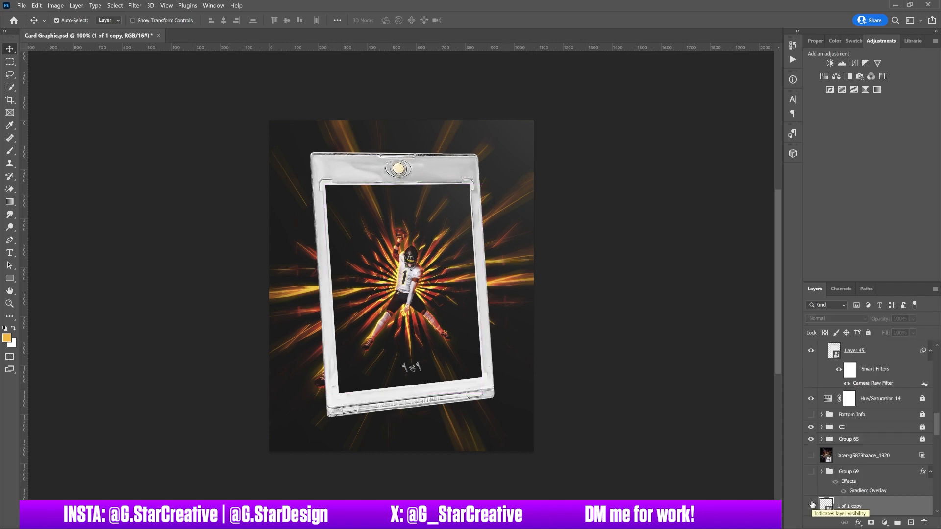
scroll(849, 421, "up", 4)
left_click(811, 388)
left_click(811, 401)
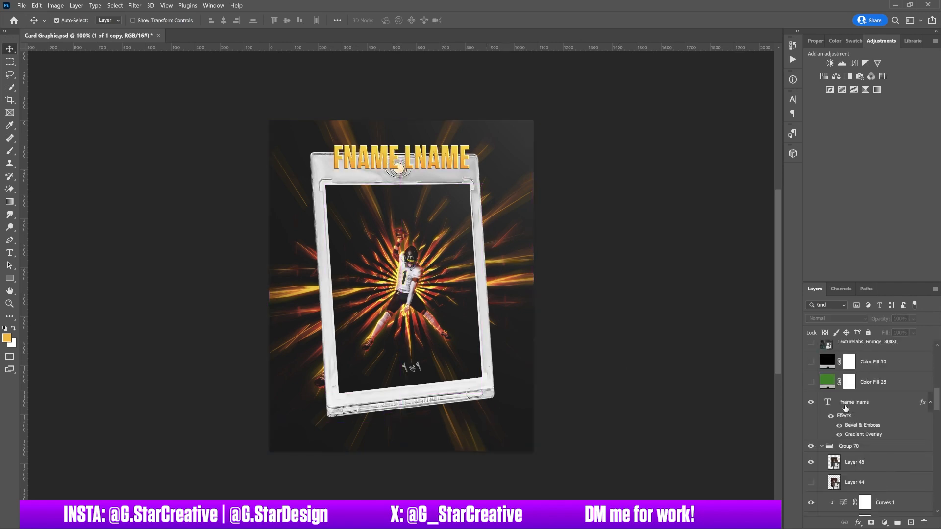
left_click_drag(417, 158, 413, 198)
key("ctrl+plus")
scroll(504, 238, "up", 2)
Try skewing the headline, cancel it, and apply its Bevel & Emboss settings.
key("ctrl+t")
mouse_move(529, 227)
left_mouse_down()
mouse_move(517, 227)
mouse_move(523, 218)
left_mouse_up()
left_click_drag(392, 247, 397, 247)
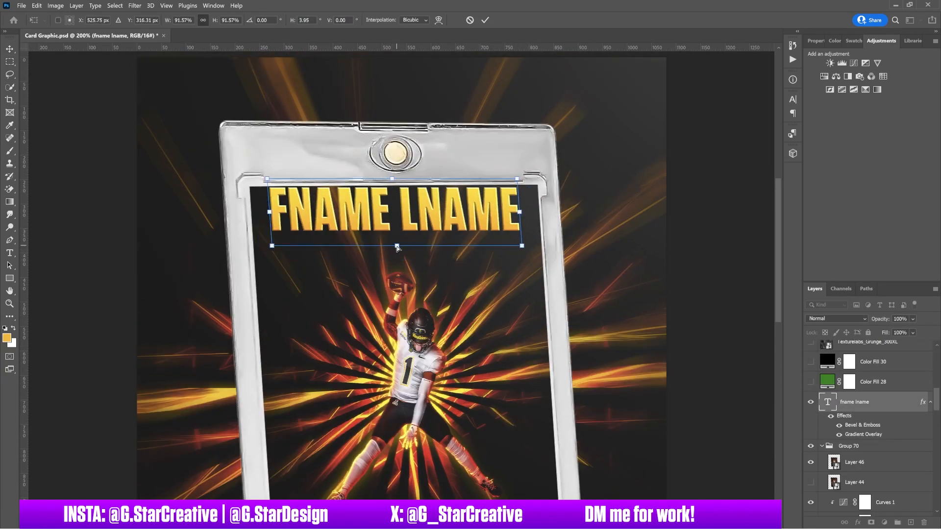
key("Escape")
key("ctrl+t")
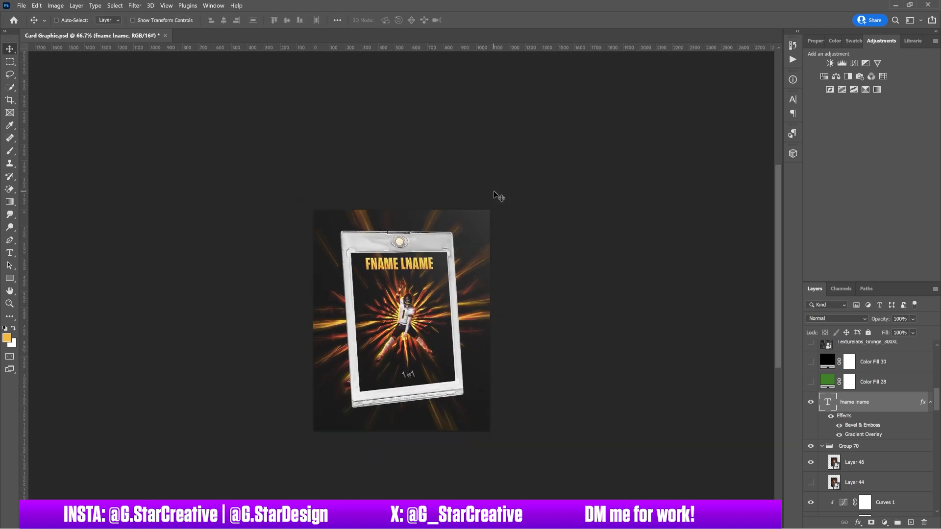
left_click(578, 95)
key("Return")
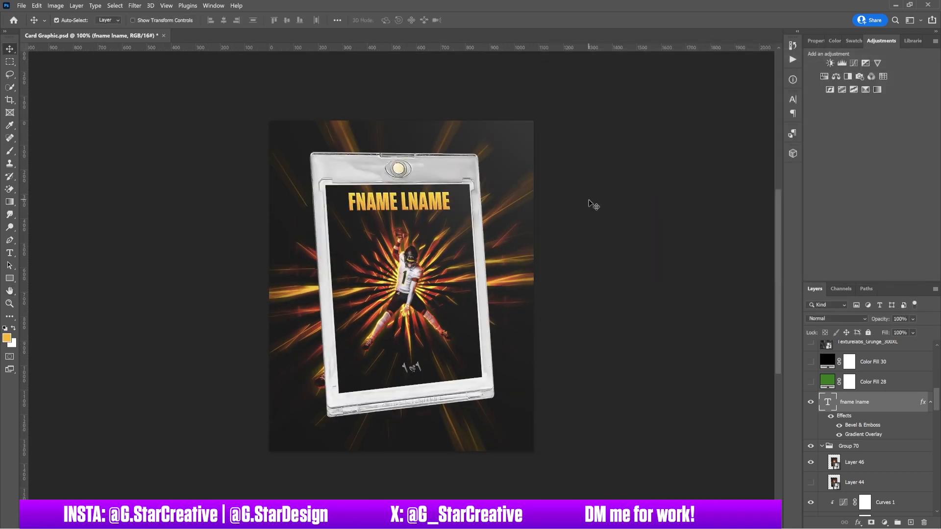
Set the Group 68 copy 2 lightning to Linear Dodge (Add) blending.
scroll(885, 427, "down", 12)
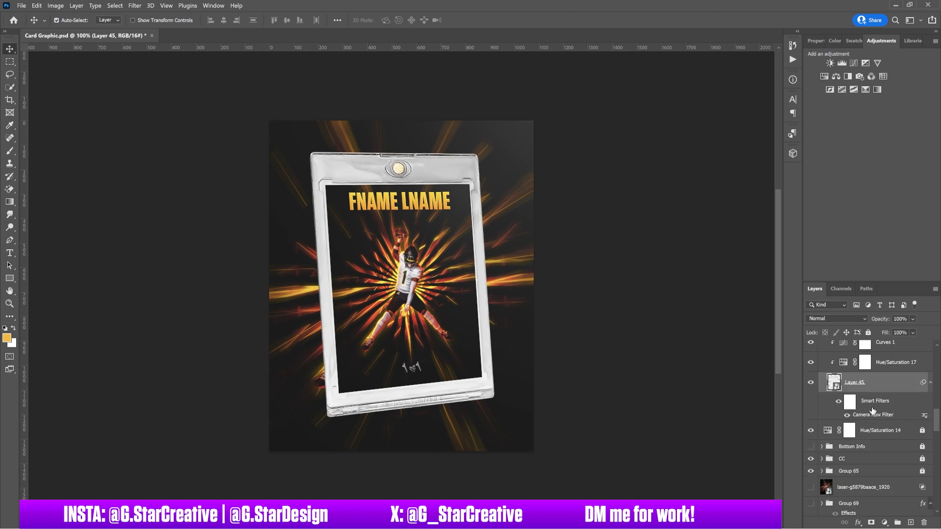
left_click(855, 414)
left_click(810, 414)
left_click(810, 414)
left_click(836, 318)
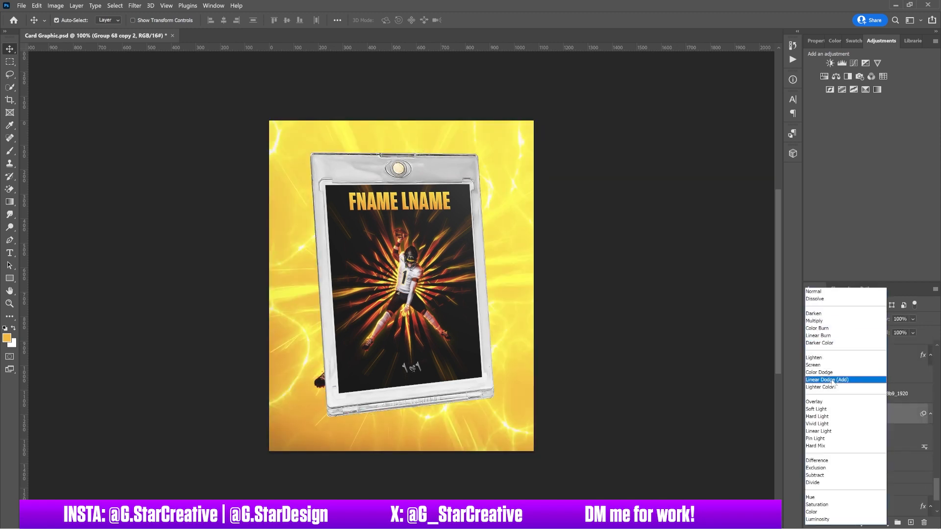
left_click(831, 379)
scroll(839, 389, "up", 6)
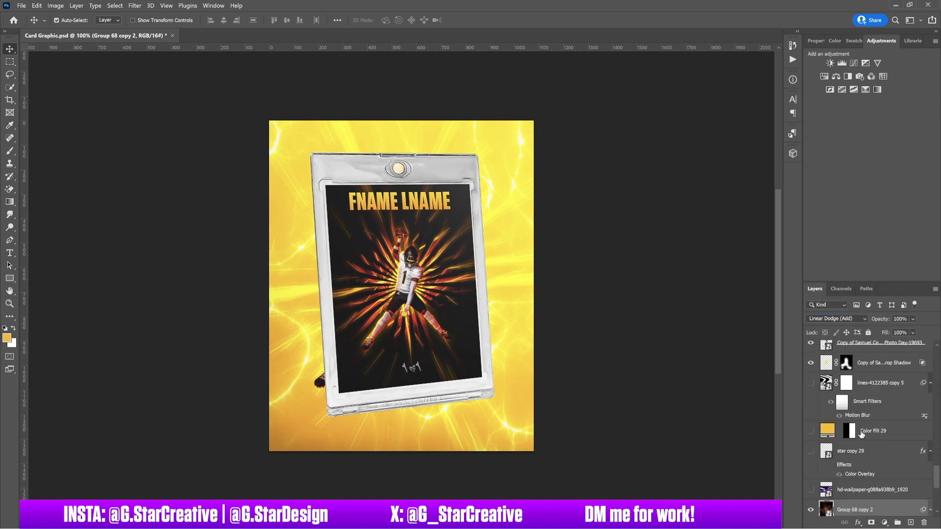
scroll(842, 394, "up", 3)
Scale the slab group and fname lname headline together down to 76.56%.
left_click(822, 477)
left_click(850, 478)
left_click(851, 436, "shift")
left_click_drag(500, 360, 631, 324)
key("ctrl+z")
key("ctrl+t")
left_click(527, 218)
left_click_drag(493, 152, 472, 179)
key("Return")
Move the Panini pack up and scale it to 83.67%.
left_click_drag(560, 341, 534, 343)
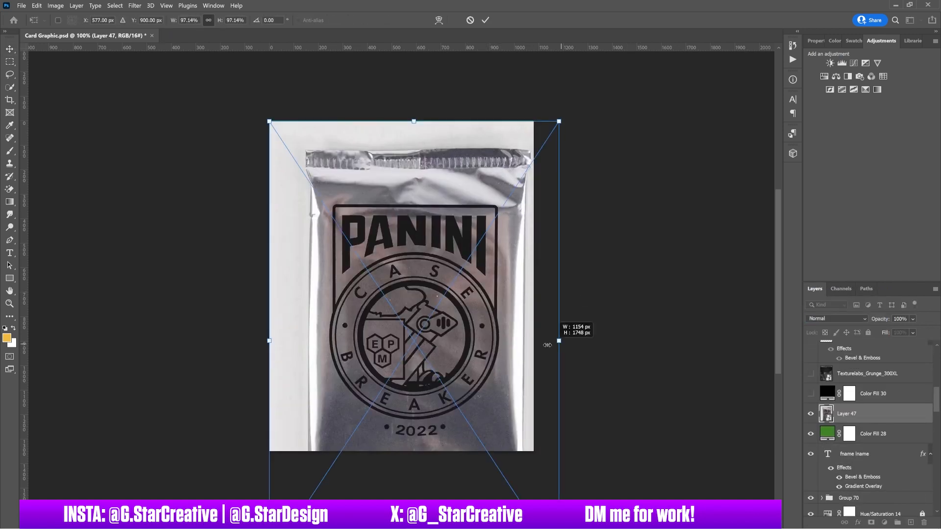
left_click_drag(441, 338, 441, 293)
left_click_drag(401, 94, 402, 110)
key("Return")
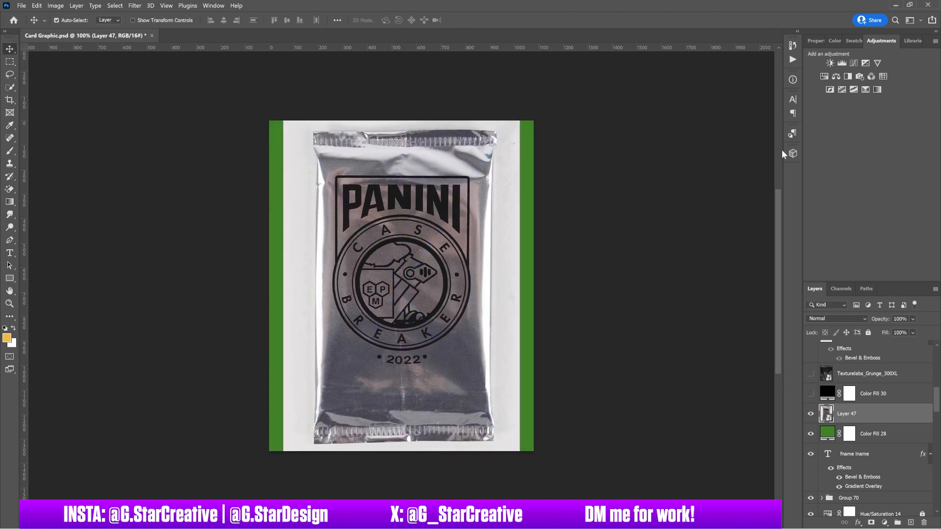
Add a Black & White adjustment clipped to the foil pack and duplicate the pack layer.
left_click(847, 76)
left_click(880, 424, "alt")
left_click(879, 434)
left_click(881, 414, "shift")
right_click(880, 414)
left_click(784, 260)
key("ctrl+j")
left_click(811, 434)
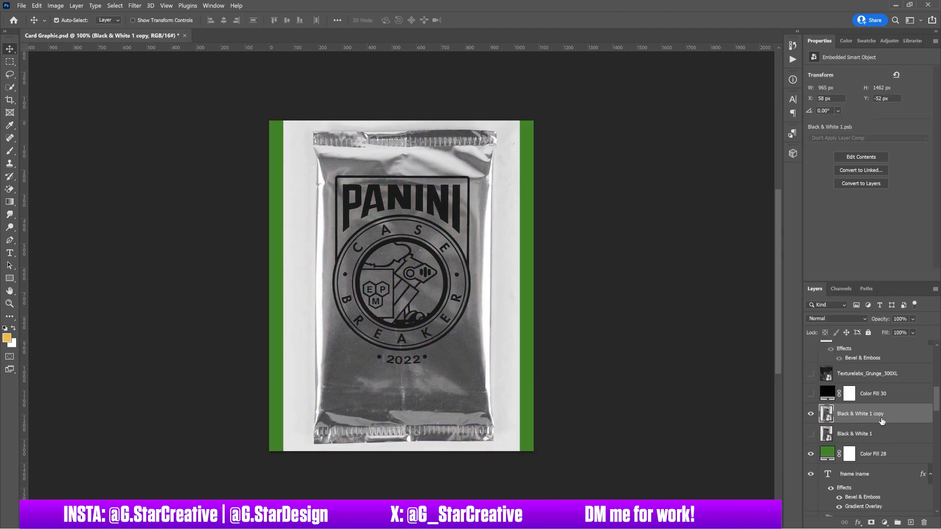
Rasterize the pack copy, try removing its background, then undo the attempt.
right_click(885, 418)
left_click(789, 304)
left_click(863, 197)
key("ctrl+z")
key("b")
left_click(70, 20)
left_click(244, 76)
key("ctrl+z")
key("ctrl+z")
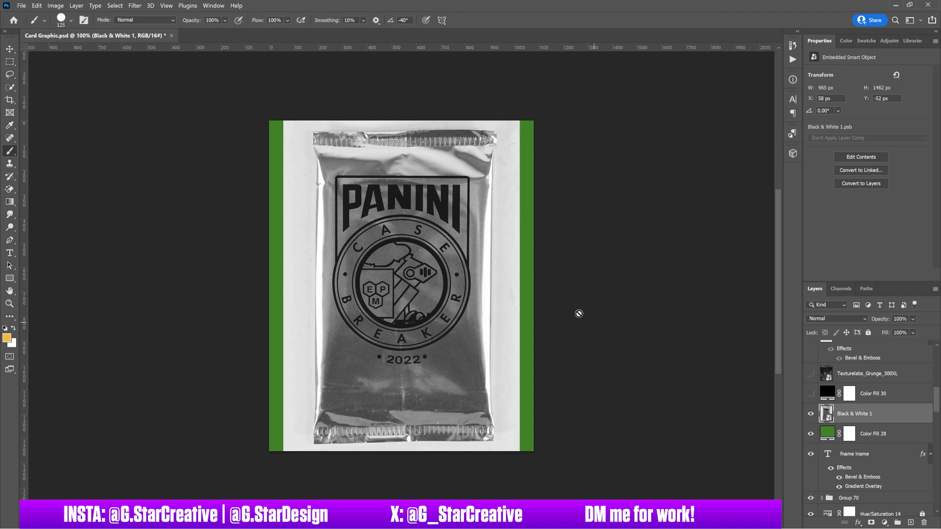
Add a layer mask to the pack and paint a first straight black stroke beside it.
left_click(871, 522)
key("ctrl+plus")
scroll(614, 266, "up", 2)
key("[")
scroll(595, 90, "down", 5)
scroll(595, 245, "up", 4)
key("ctrl+semicolon")
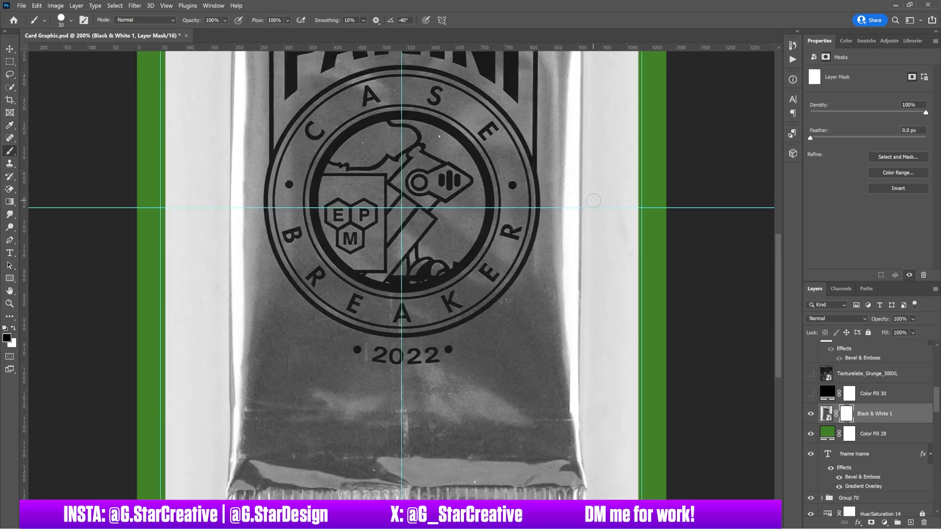
left_click_drag(594, 54, 594, 97)
scroll(594, 97, "down", 8)
left_click(596, 252, "shift")
scroll(596, 252, "up", 5)
scroll(596, 252, "right", 3)
scroll(596, 252, "down", 1)
key("ctrl+z")
key("ctrl+semicolon")
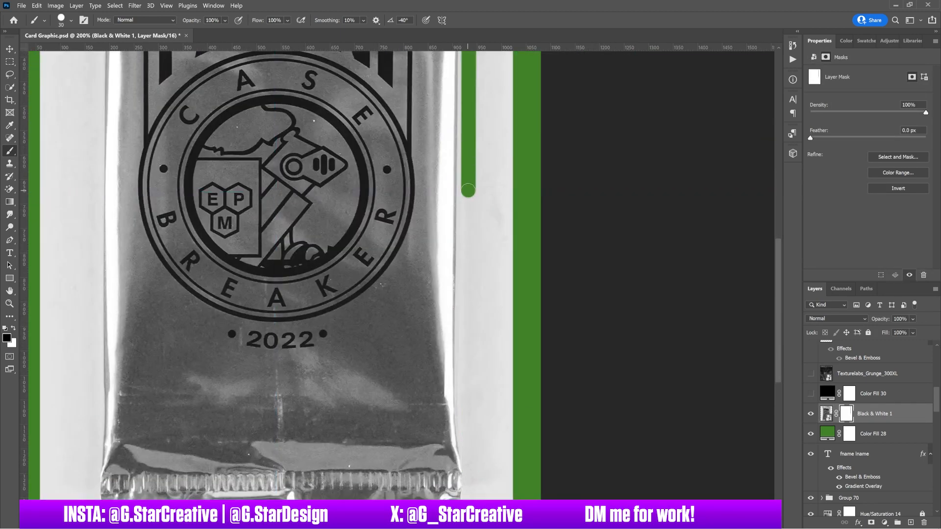
scroll(471, 159, "down", 7)
Trace a straight-line black mask outline along the pack's right, bottom, left and top edges.
left_click(465, 298, "shift")
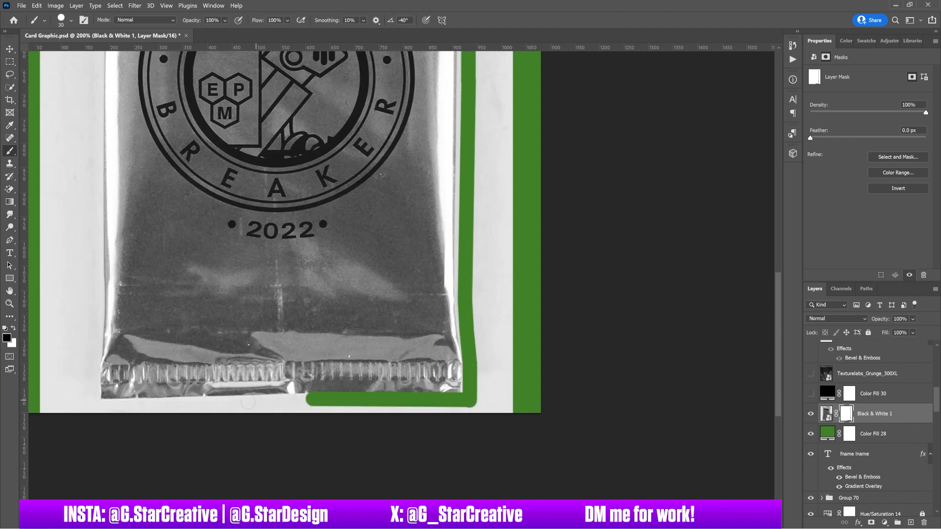
left_click(96, 336, "shift")
scroll(97, 286, "up", 6)
left_click(98, 287, "shift")
left_click(102, 138, "shift")
scroll(101, 98, "up", 6)
left_click(93, 332, "shift")
left_click(92, 292, "shift")
left_click(98, 290, "shift")
left_click(287, 291, "shift")
left_click(327, 288, "shift")
left_click(411, 289, "shift")
left_click(467, 293, "shift")
With a larger brush, paint away the white backdrop to the right and left of the pack.
key("ctrl+0")
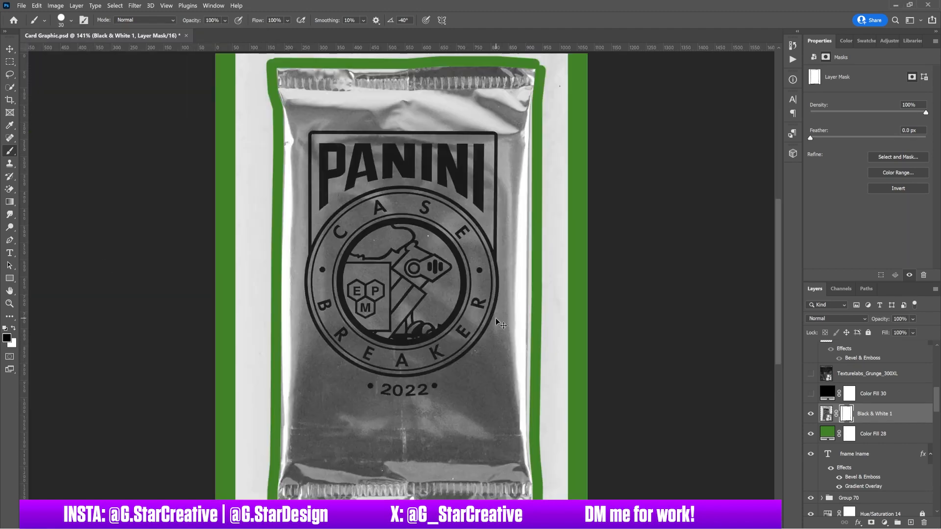
key("ctrl+minus")
key("bracketright")
key("bracketright")
key("bracketright")
key("bracketright")
key("bracketright")
key("bracketright")
key("bracketright")
key("bracketright")
key("bracketright")
key("bracketright")
key("bracketright")
key("bracketright")
key("bracketright")
mouse_move(522, 102)
left_mouse_down()
mouse_move(535, 149)
mouse_move(534, 341)
left_mouse_up()
mouse_move(314, 487)
left_mouse_down()
mouse_move(272, 447)
mouse_move(277, 180)
mouse_move(293, 92)
left_mouse_up()
Duplicate the masked pack as a smart object copy and lasso around the Panini logo.
left_click(10, 49)
key("ctrl+j")
right_click(881, 413)
left_click(789, 197)
key("ctrl+j")
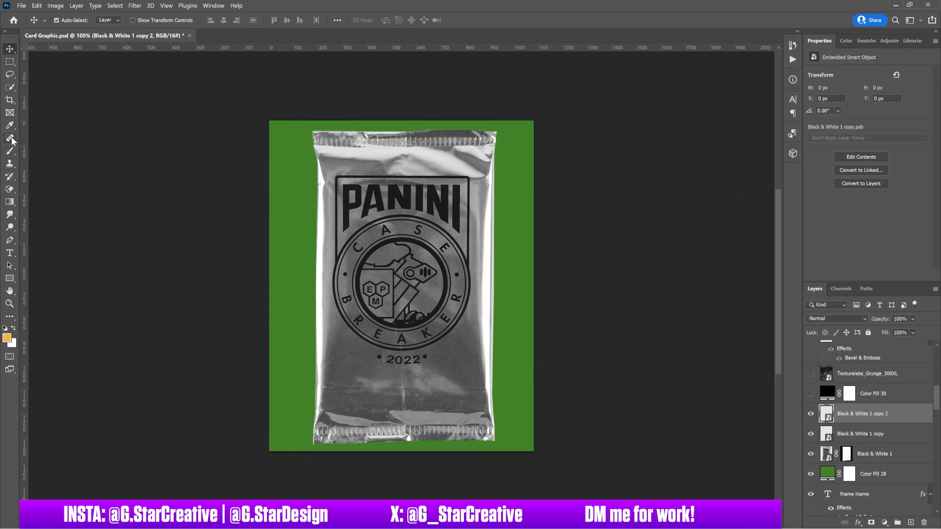
left_click(10, 138)
left_click(10, 75)
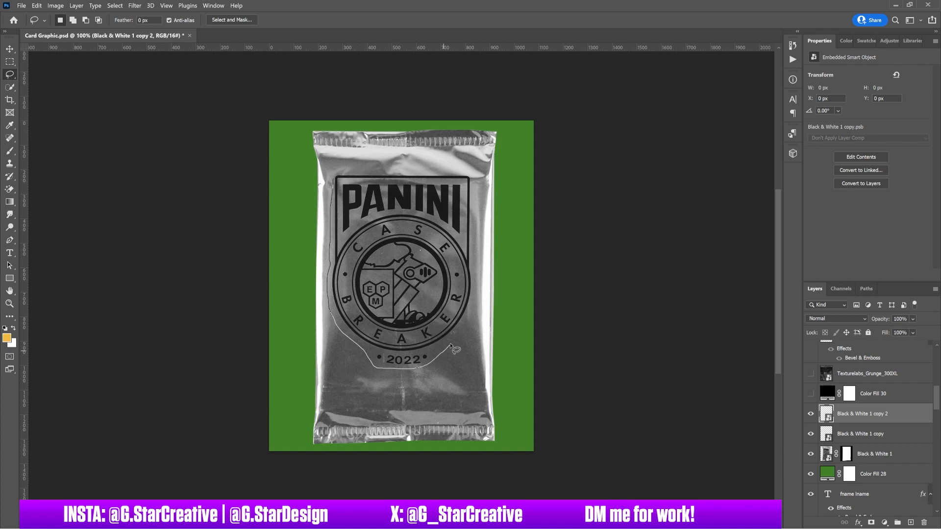
left_click(36, 6)
Rasterize the top pack copy and Content-Aware Fill the logo away.
right_click(864, 414)
right_click(886, 414)
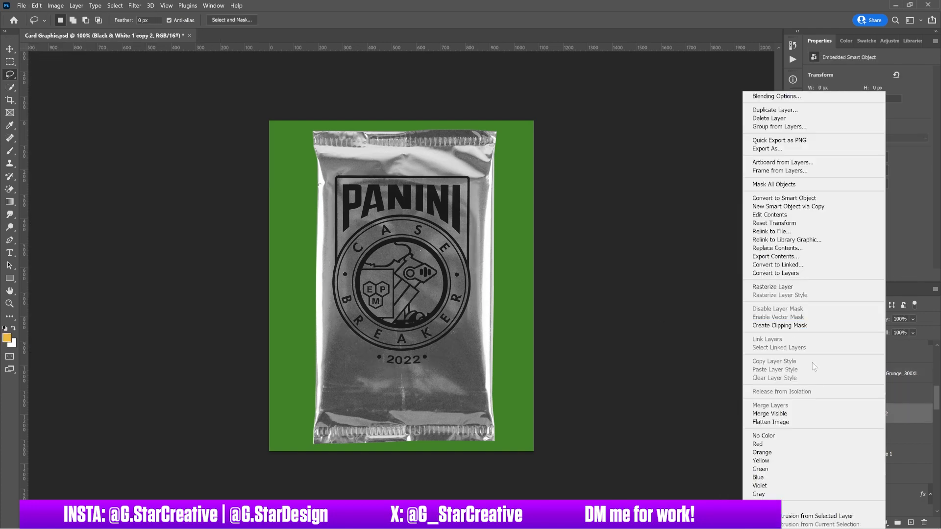
left_click(776, 285)
left_click(873, 394)
left_click(861, 413)
left_click(37, 6)
left_click(88, 161)
left_click(869, 147)
Lasso the leftover smudge and remove it with another Content-Aware Fill.
left_click(849, 514)
right_click(430, 237)
left_click(450, 241)
left_click_drag(379, 223, 378, 201)
left_click(37, 6)
left_click(64, 166)
key("Return")
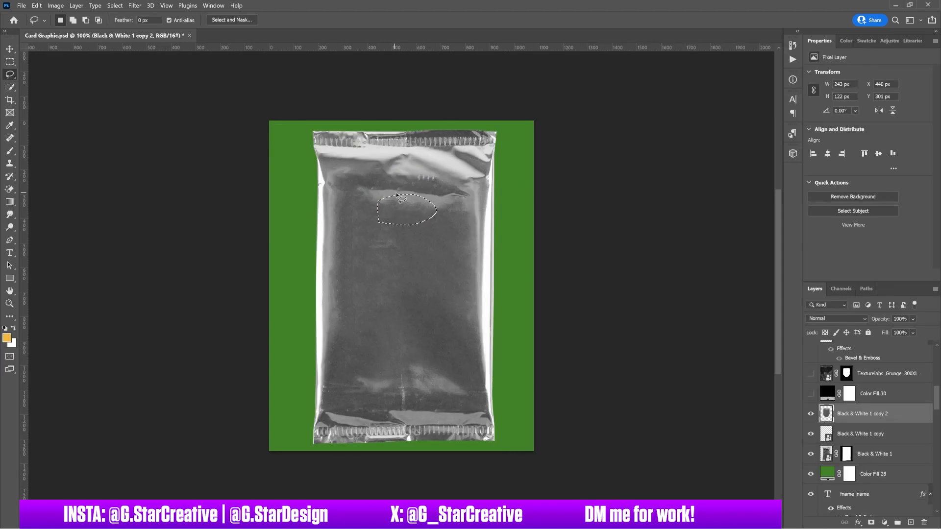
left_click(37, 5)
left_click(68, 164)
left_click(862, 146)
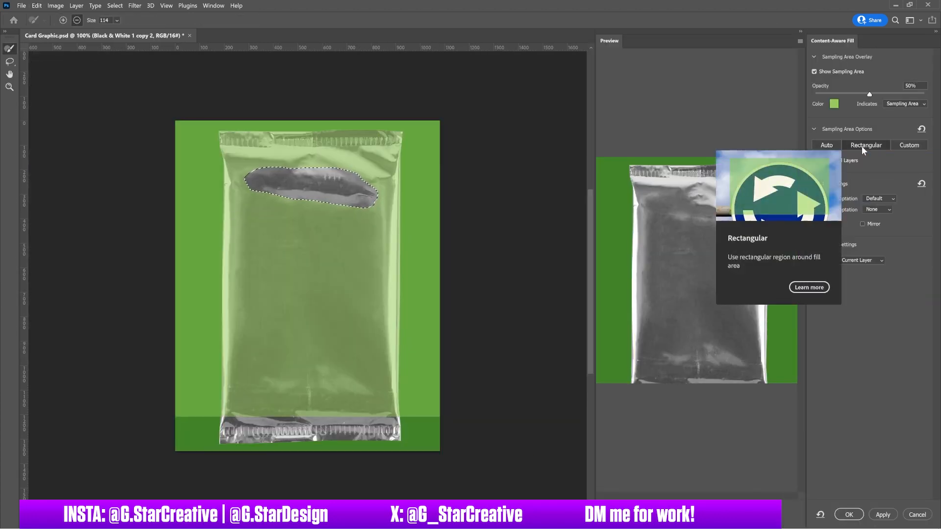
left_click(849, 514)
Heal the upper wrinkle highlight, then hide pack layers to compare the result.
key("bracketleft")
key("bracketleft")
key("bracketleft")
left_click_drag(351, 194, 451, 204)
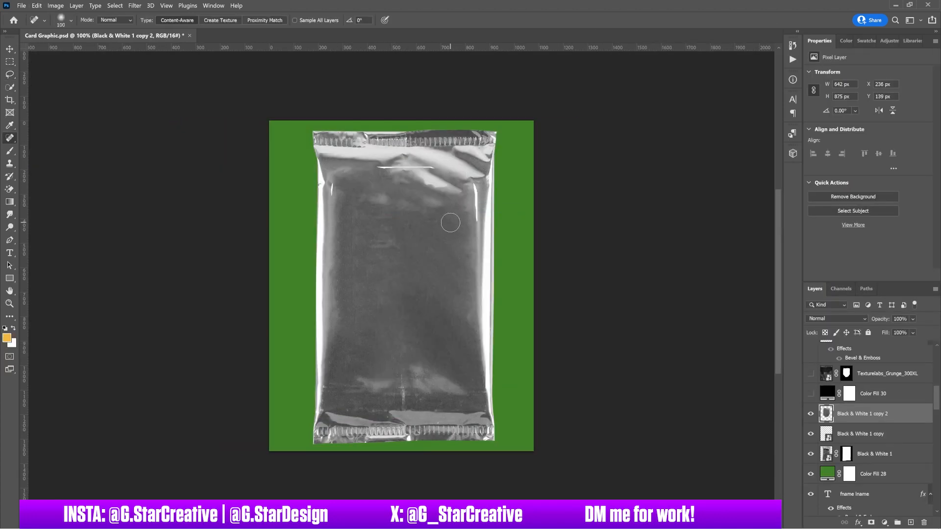
key("bracketright")
key("bracketright")
key("bracketright")
key("bracketright")
key("bracketright")
left_click(812, 414)
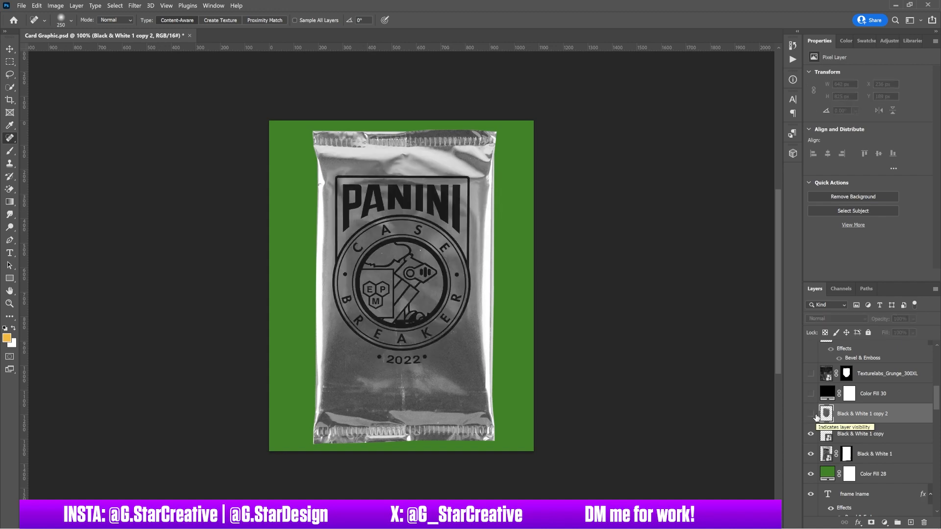
left_click(840, 439, "shift")
left_click(827, 455)
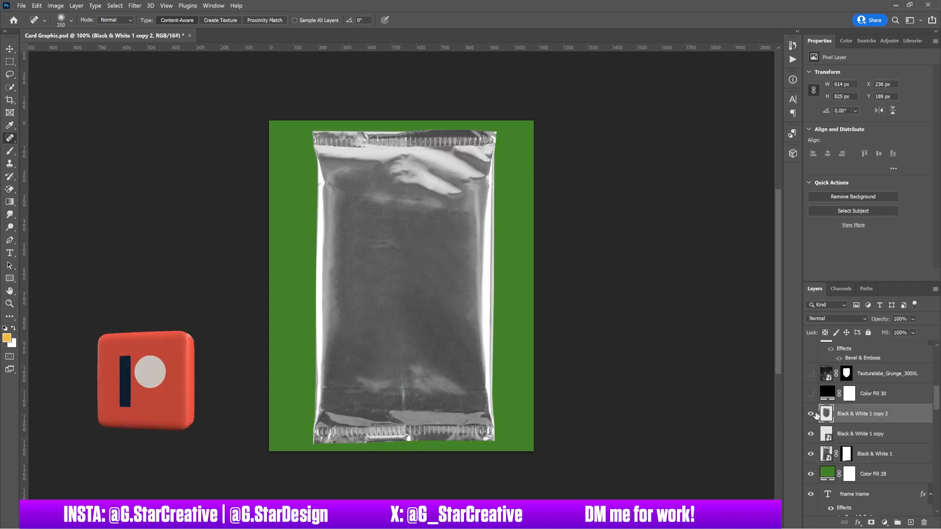
left_click(852, 416)
left_click_drag(811, 414, 811, 454)
Delete the extra pack copy and group the pack layers as Group 71 plus a copy.
left_click(844, 435)
key("Delete")
left_click(810, 434)
key("ctrl+j")
left_click(784, 197)
left_click(811, 454)
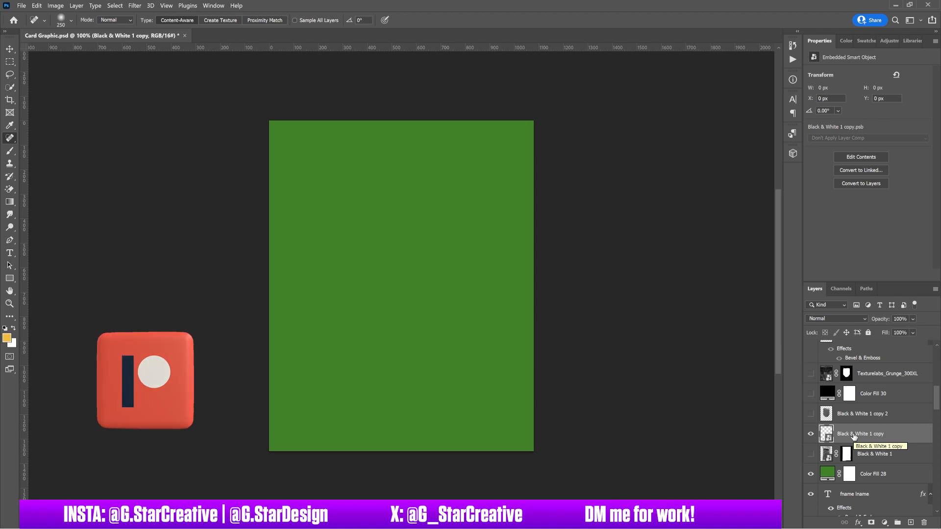
key("Delete")
left_click(863, 414, "shift")
key("ctrl+g")
right_click(849, 411)
Rasterize Group 71 copy and heal the wrinkles across the top of the pack.
left_click(866, 141)
left_click(392, 200)
left_click(504, 217)
key("bracketleft")
key("bracketleft")
key("bracketleft")
key("bracketleft")
left_click_drag(373, 200, 456, 206)
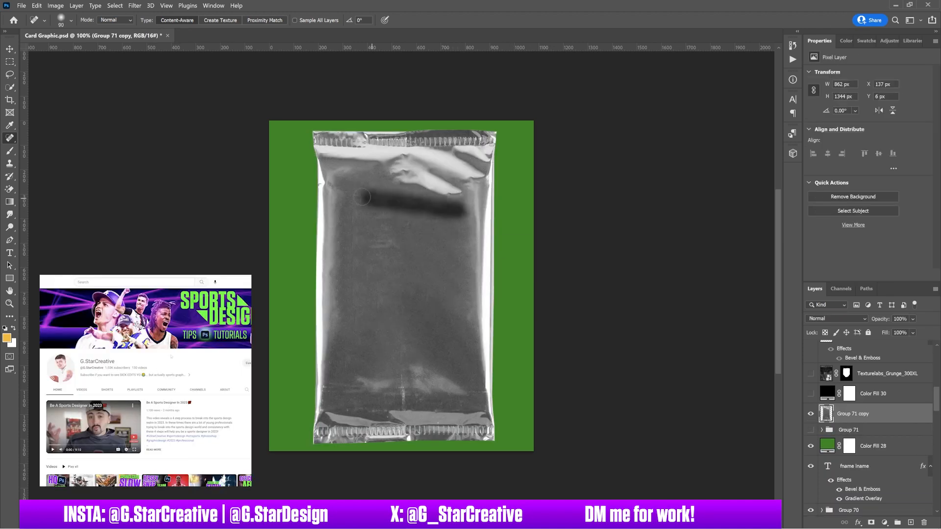
left_click_drag(405, 183, 439, 193)
left_click_drag(396, 164, 466, 200)
left_click_drag(420, 177, 451, 189)
Place the Mountaineers A logo from Libraries, size it, clip it to the pack in Vivid Light.
key("v")
left_click(912, 41)
mouse_move(837, 157)
left_mouse_down()
mouse_move(786, 201)
mouse_move(431, 260)
left_mouse_up()
left_click_drag(534, 137, 457, 223)
left_click_drag(417, 281, 420, 265)
key("Return")
key("ctrl+alt+g")
left_click(837, 318)
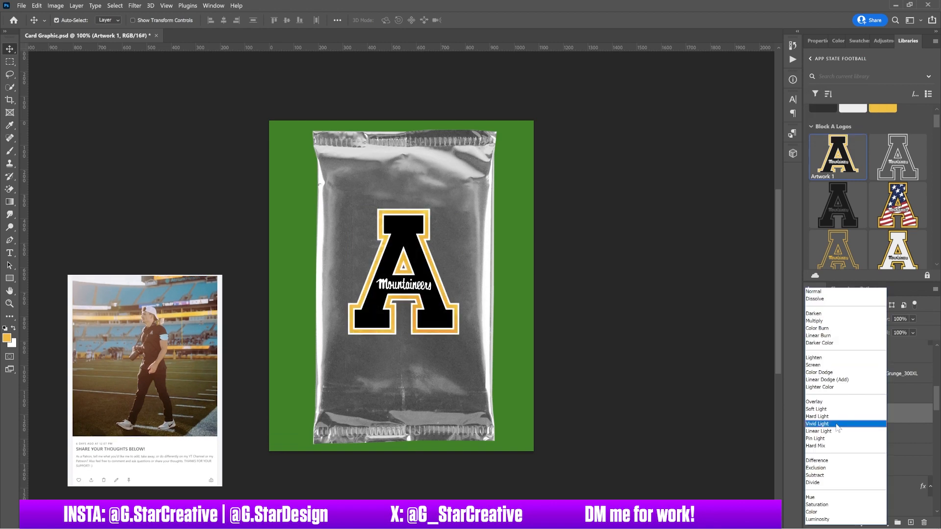
left_click(836, 425)
mouse_move(886, 333)
left_mouse_down()
mouse_move(872, 332)
mouse_move(884, 332)
left_mouse_up()
Group the logo with the pack as Group 72.
left_click(873, 434, "shift")
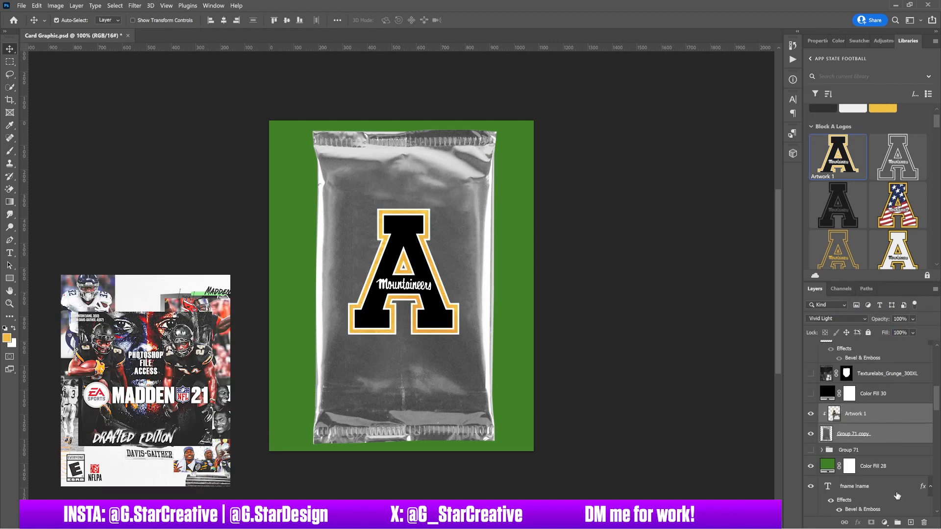
left_click(898, 522)
key("ctrl+j")
right_click(839, 413)
left_click(882, 141)
key("ctrl+z")
key("ctrl+z")
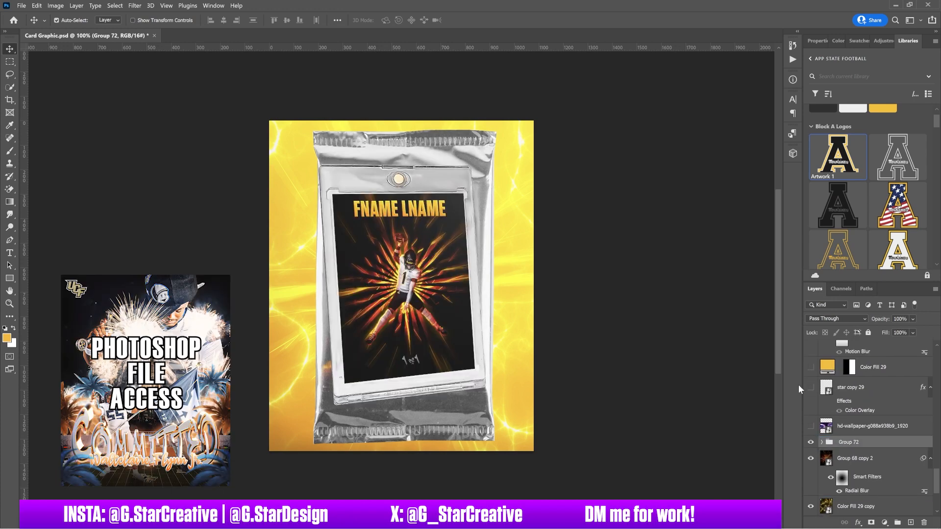
Hide the pack group and Group 70 so only the yellow light-burst shows.
left_click(893, 453)
scroll(873, 431, "down", 5)
scroll(867, 422, "up", 15)
left_click(810, 366)
left_click(811, 447)
left_click(811, 447)
left_click(811, 447)
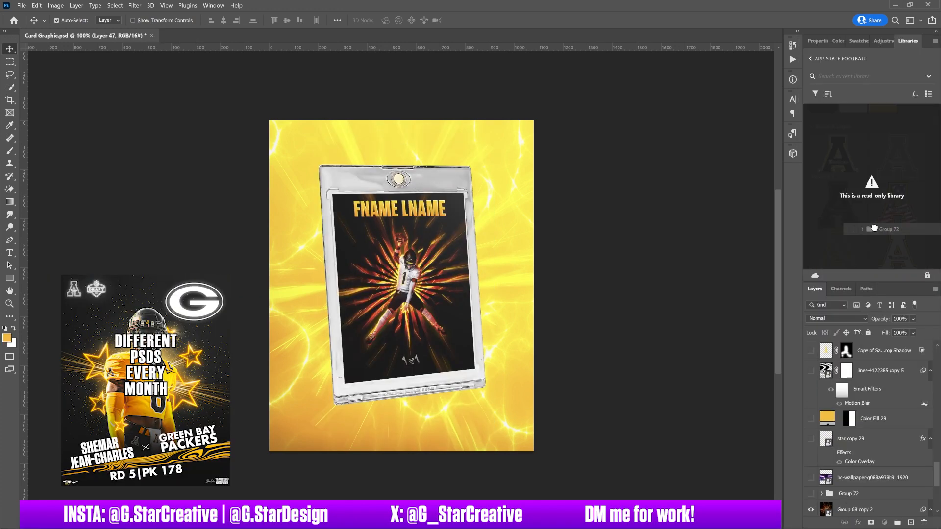
Hide the slabbed card and move the yellow layer into the pack group, clipped to the pack.
left_click_drag(874, 228, 842, 374)
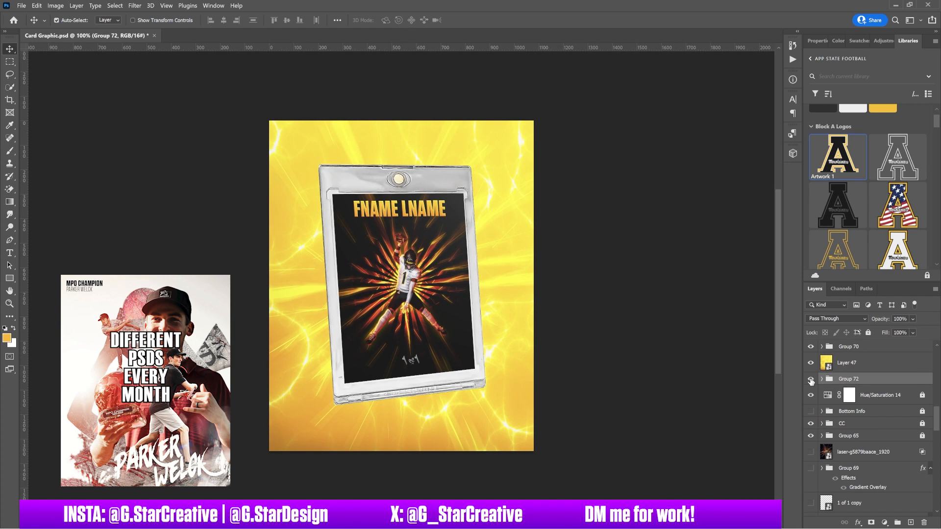
scroll(857, 387, "up", 3)
scroll(853, 417, "down", 10)
scroll(853, 417, "up", 10)
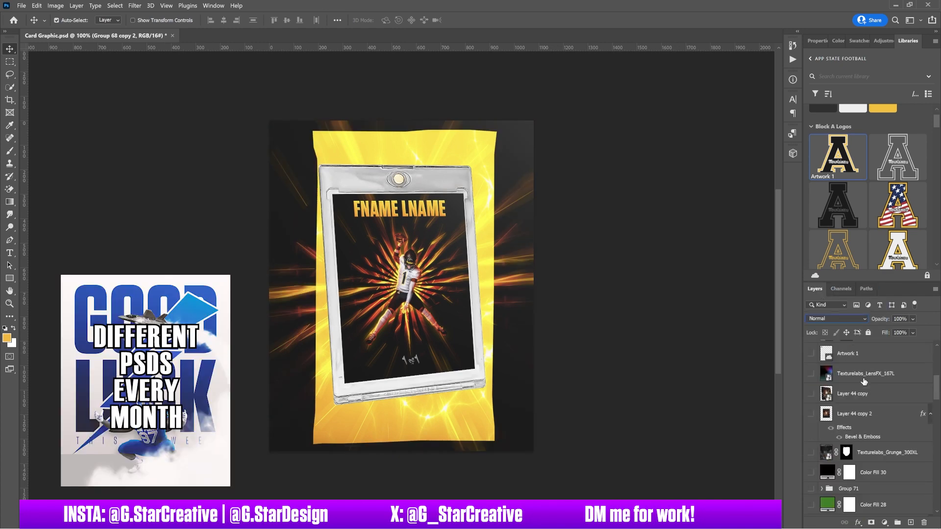
scroll(865, 384, "down", 5)
left_click(855, 393)
left_click(836, 318)
left_click(811, 378)
key("Down")
key("Down")
Cycle blend modes on the yellow layer and return the A logo to Normal blending.
key("Down")
key("Down")
key("Down")
key("Down")
key("Down")
key("Down")
key("Down")
key("Down")
key("Down")
key("Down")
key("Down")
key("Down")
key("Down")
key("Down")
key("Down")
key("Down")
key("Down")
key("Down")
key("Down")
key("Down")
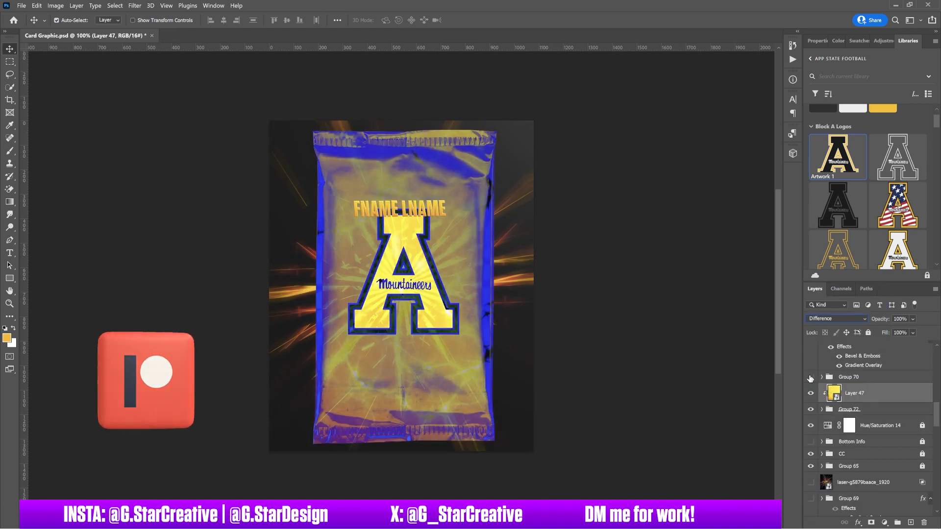
key("Up")
key("Up")
key("Up")
key("Up")
key("Up")
key("Up")
key("Up")
key("Up")
left_click(822, 409)
left_click_drag(848, 394, 848, 434)
key("Down")
key("Down")
key("Down")
key("Down")
key("Up")
key("Up")
key("Up")
key("Up")
key("Up")
key("Up")
key("Up")
key("Up")
key("Up")
key("Up")
key("Up")
key("Up")
key("Up")
key("Up")
key("Up")
key("Up")
key("Up")
key("Down")
key("Down")
key("Down")
key("Down")
key("Down")
key("Down")
key("Down")
key("Down")
key("Down")
key("Down")
double_click(906, 431)
key("Escape")
left_click(878, 406)
Scale the pack, yellow layer and logo to 58.89% and move them to the lower left.
left_click(837, 319)
left_click(821, 291)
left_click(867, 449, "shift")
key("ctrl+t")
left_click_drag(534, 285, 479, 284)
left_click_drag(465, 273, 404, 320)
key("Return")
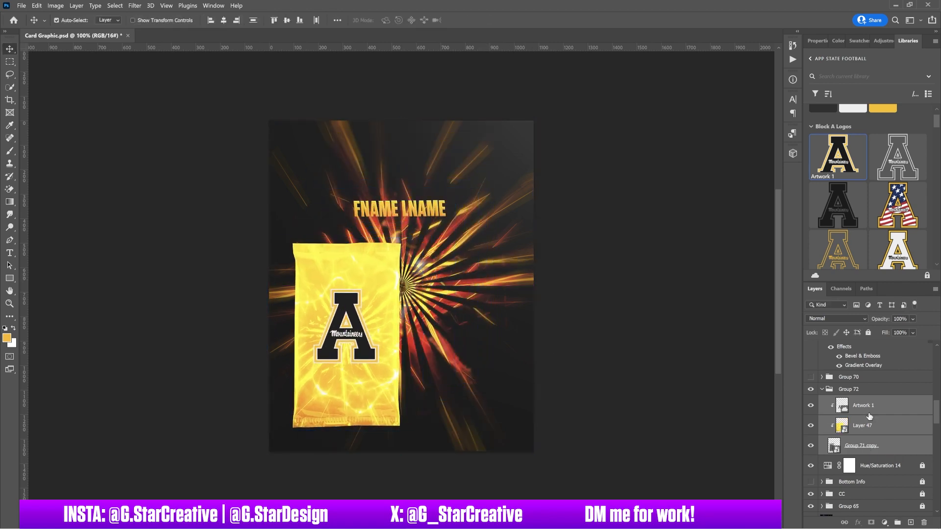
Show the slabbed card again, with the pack group moved above it and shifted right.
left_click(811, 377)
left_click(822, 389)
left_click_drag(849, 389, 849, 372)
left_click_drag(404, 334, 391, 348)
Try the Artwork 2 logo from Libraries on the pack, clipped and resized, with the A logo hidden.
left_click(344, 347, "ctrl")
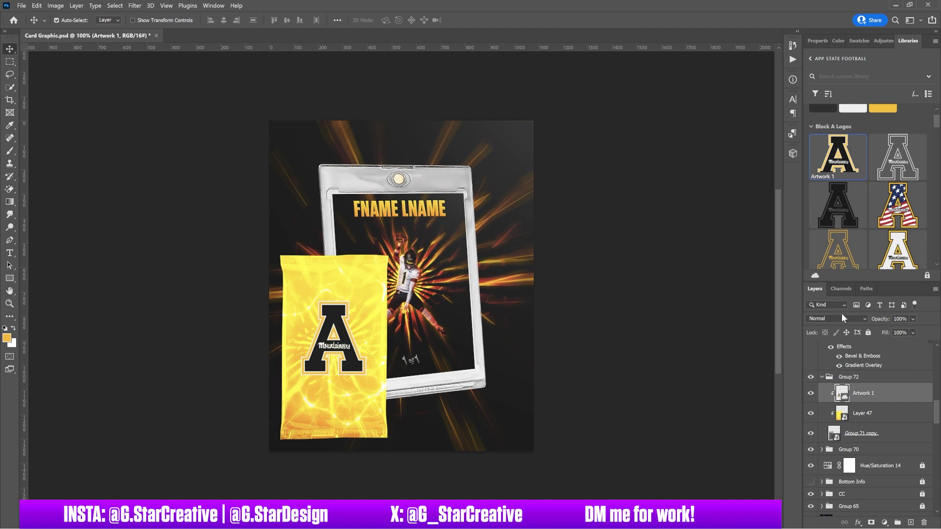
key("Down")
key("Down")
key("Down")
key("Down")
key("Down")
key("Down")
key("Down")
key("Down")
key("Down")
key("Down")
key("Down")
key("Down")
left_click_drag(836, 203, 325, 339)
left_click_drag(519, 147, 365, 304)
left_click_drag(343, 333, 363, 308)
key("Return")
left_click(810, 413)
left_click(882, 404, "alt")
key("ctrl+t")
key("Return")
scroll(847, 228, "down", 3)
left_click_drag(838, 190, 401, 314)
Try the Artwork 9 logo with Multiply blending, then hide it and re-show the A logo.
left_click_drag(533, 136, 332, 365)
left_click_drag(321, 394, 354, 336)
key("Return")
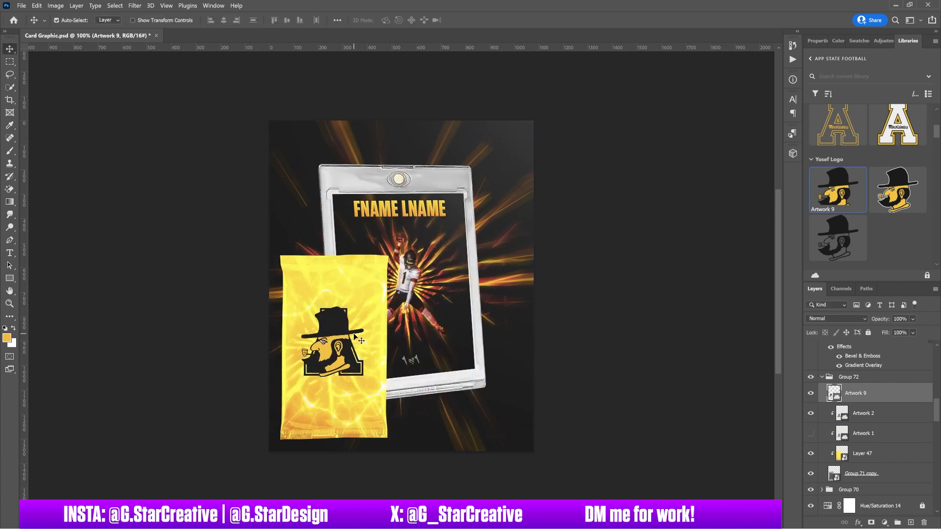
left_click(837, 319)
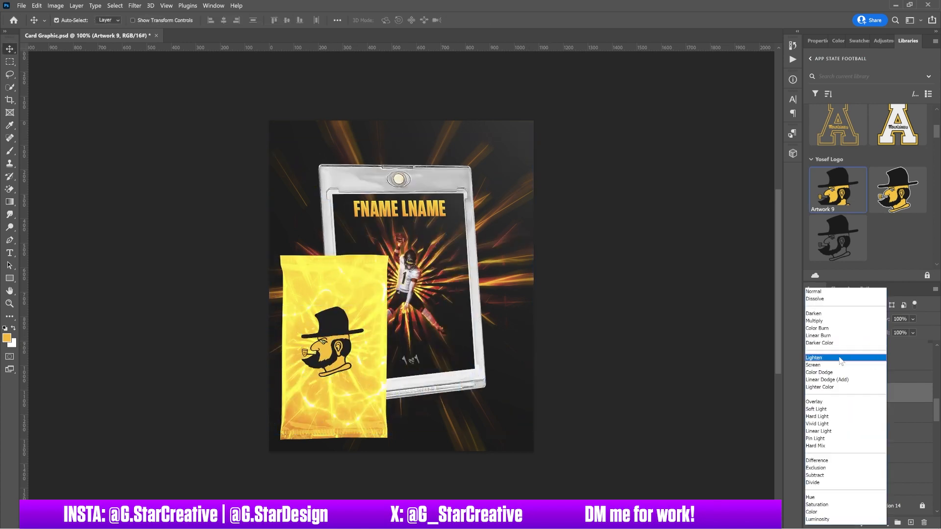
left_click(819, 321)
left_click(813, 396)
left_click(811, 433)
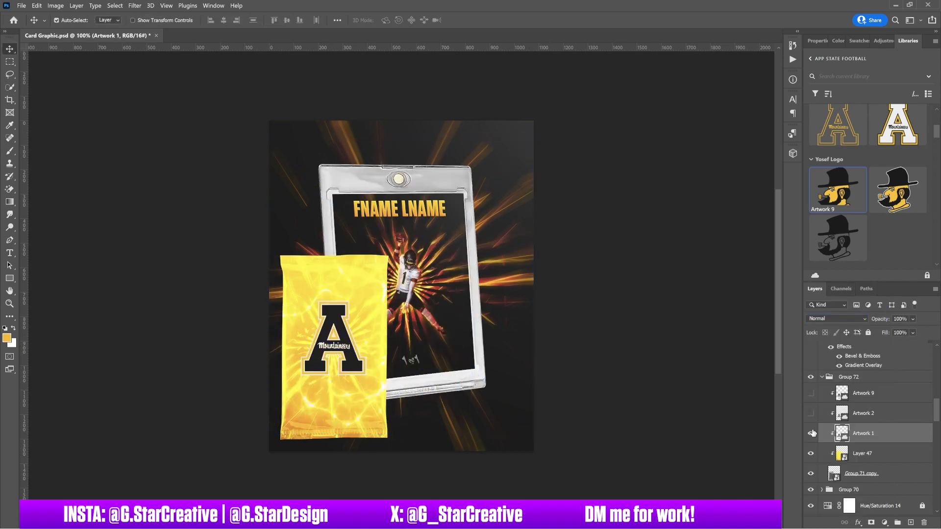
Widen, rotate and reposition the pack, placing its group below the card group.
left_click(848, 377)
left_click_drag(416, 408, 416, 345)
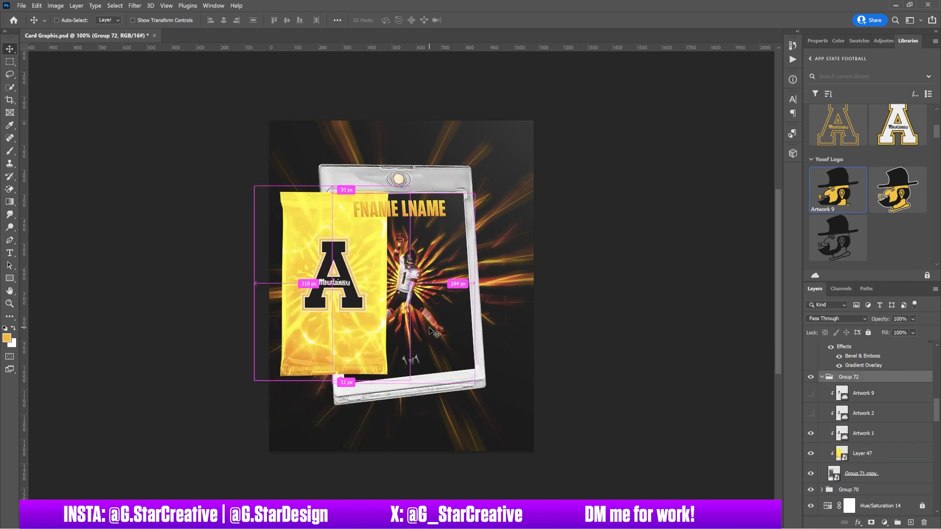
left_click_drag(410, 297, 425, 360)
key("ctrl+t")
left_click_drag(412, 442, 428, 447)
left_click_drag(451, 445, 475, 413)
key("Return")
left_click_drag(436, 334, 414, 341)
left_click(822, 376)
left_click_drag(845, 378, 846, 394)
mouse_move(406, 308)
left_mouse_down()
mouse_move(418, 303)
mouse_move(412, 295)
left_mouse_up()
Nudge the card and name right, then enlarge, slightly rotate and reposition the pack.
left_click(838, 377)
scroll(848, 392, "up", 3)
left_click(854, 428, "ctrl")
left_click_drag(607, 319, 596, 338)
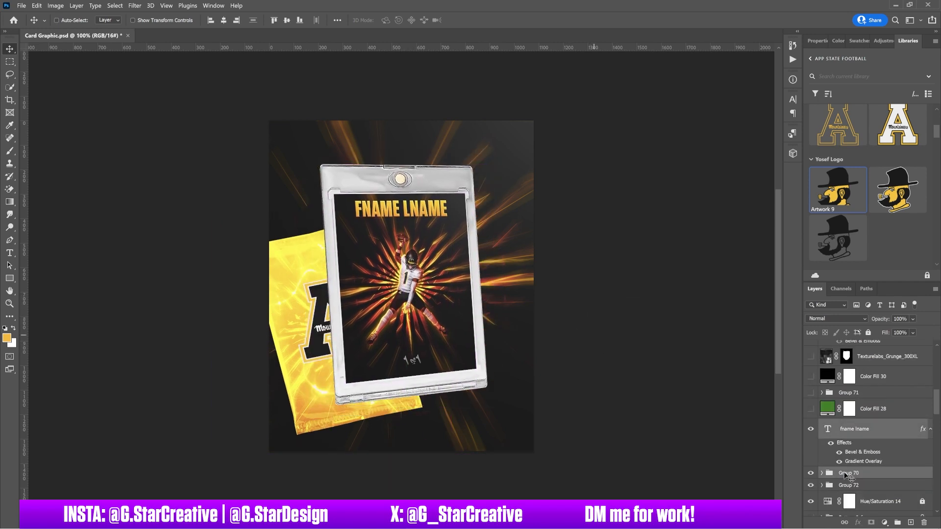
left_click(848, 485)
key("ctrl+t")
left_click_drag(451, 208, 492, 148)
left_click_drag(456, 224, 443, 234)
left_click_drag(499, 230, 496, 226)
left_click_drag(395, 250, 378, 260)
key("Return")
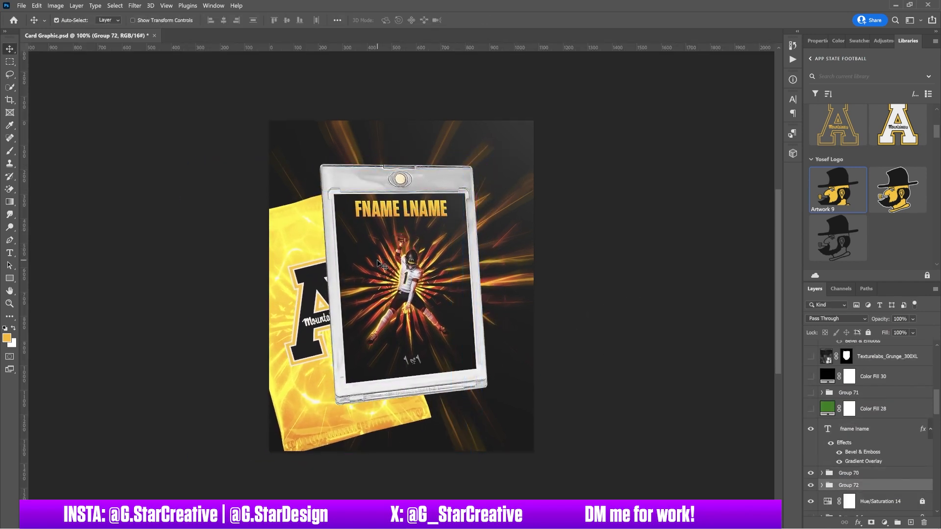
Group the name, card and pack, then rotate the composition 3.10° and scale it to 97.3%.
key("ctrl+g")
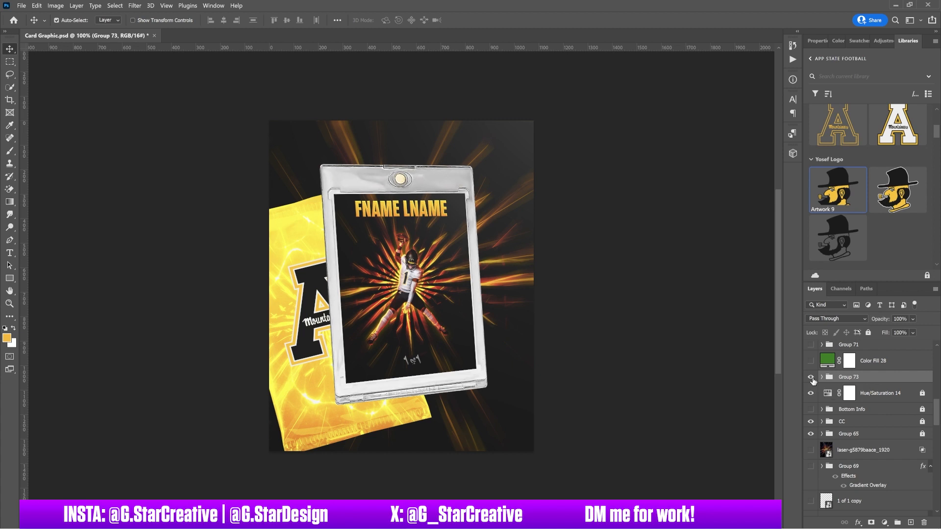
key("ctrl+t")
left_click_drag(593, 235, 542, 267)
left_click_drag(437, 270, 457, 265)
left_click_drag(518, 169, 511, 172)
left_click_drag(528, 232, 466, 214)
key("Return")
Rotate the yellow pack group about 7 degrees inside the combined group.
left_click(822, 377)
left_click(858, 450)
key("ctrl+t")
left_click_drag(531, 360, 537, 334)
left_click_drag(409, 317, 407, 315)
key("Return")
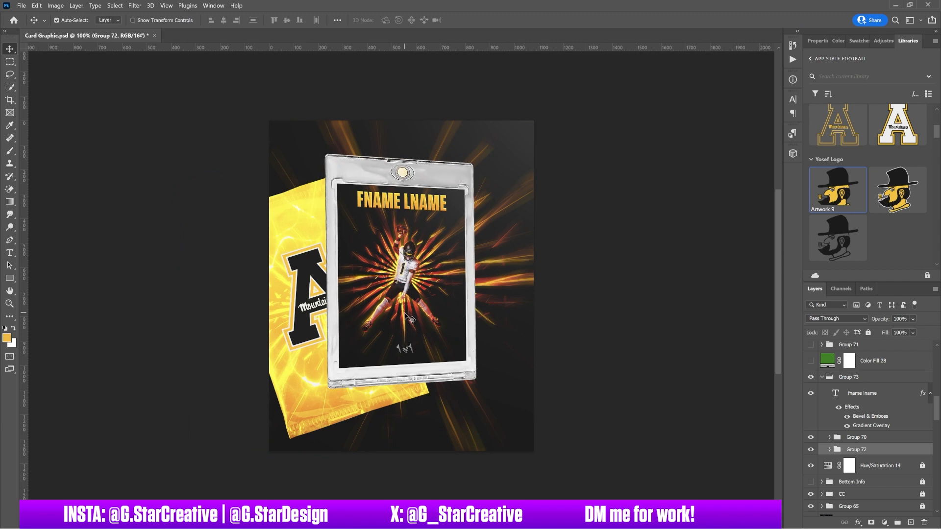
Give the slab group a black Linear Burn drop shadow at about 39% opacity.
double_click(861, 440)
left_click(563, 248)
left_click(770, 88)
left_click(565, 405)
left_click(782, 282)
left_click(730, 89)
left_click(722, 143)
left_click_drag(705, 132, 719, 132)
left_click_drag(752, 102, 723, 103)
key("Return")
Make the Texturelabs_Grunge_300XL texture visible and delete its layer mask.
scroll(870, 402, "down", 1)
left_click(811, 420)
left_click(811, 420)
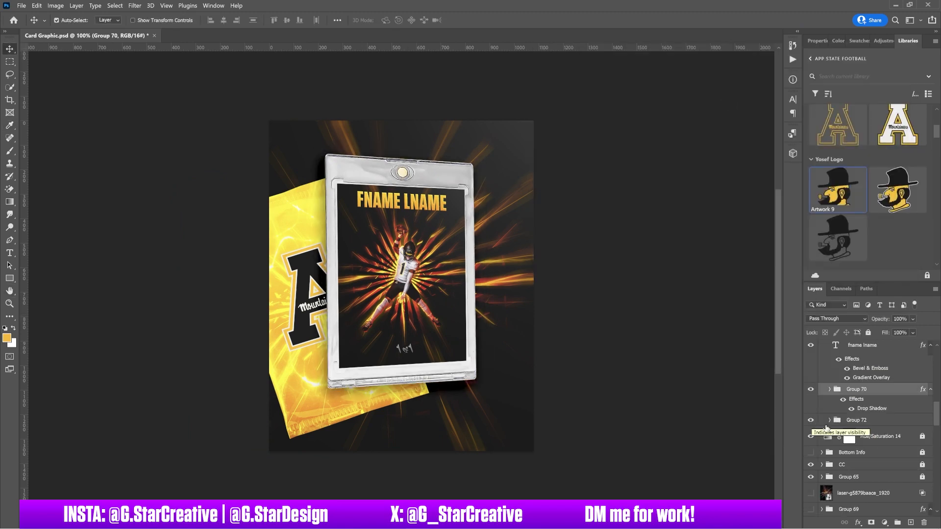
left_click(889, 431)
scroll(876, 463, "up", 3)
left_click(811, 404)
right_click(848, 404)
left_click(863, 424)
left_click_drag(871, 401, 871, 395)
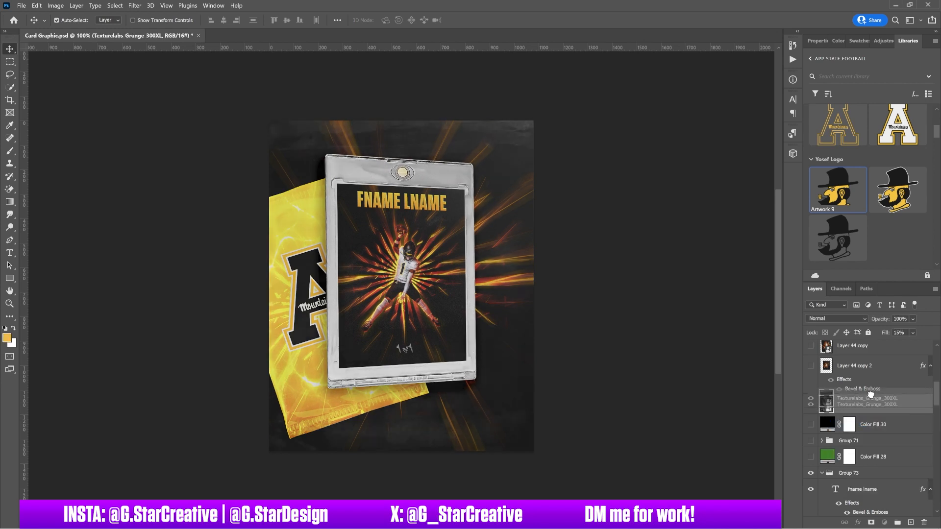
Move the grunge texture below the pack group, dim its fill, and add a black Solid Color fill.
left_click_drag(884, 332, 932, 332)
left_click_drag(869, 405, 868, 484)
left_click_drag(886, 333, 861, 331)
left_click(880, 494)
scroll(881, 492, "down", 2)
left_click(884, 523)
left_click(874, 351)
left_click(683, 407)
left_click(781, 283)
left_click(867, 378)
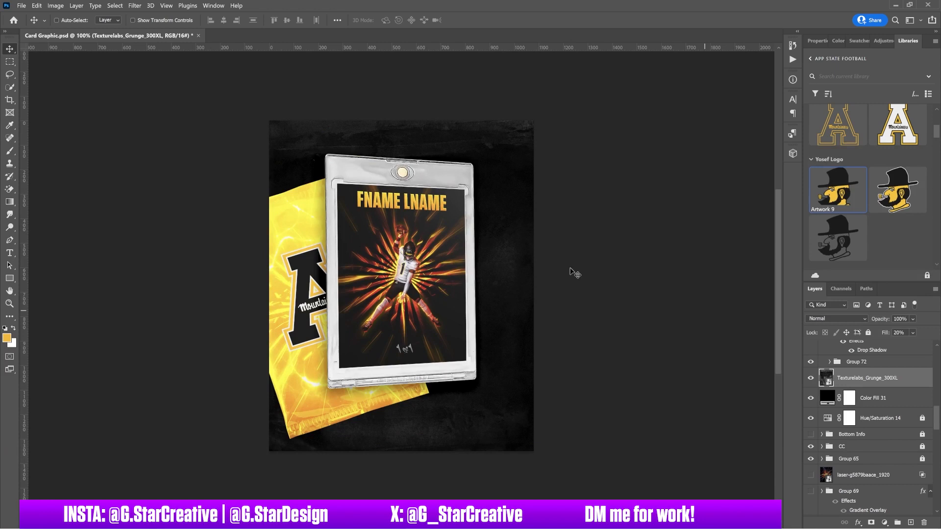
Enlarge the pack group to 111.83% and shift it upward.
left_click(306, 375, "ctrl")
left_click(863, 362)
left_click(829, 361)
key("ctrl+t")
left_click_drag(461, 154, 479, 136)
left_click_drag(442, 207, 442, 194)
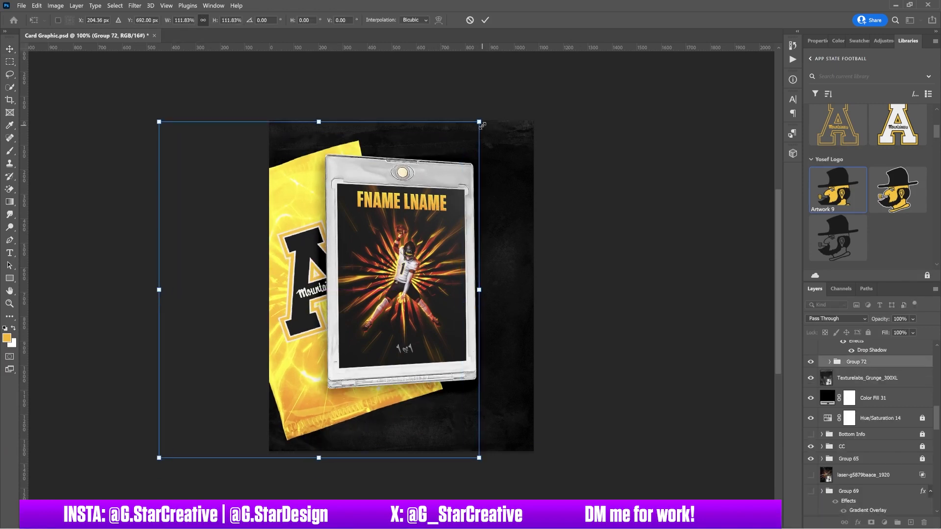
key("Return")
Try rotating the slab group, then start transforming the slab and name text together.
scroll(857, 422, "up", 3)
left_click(856, 428)
key("ctrl+t")
left_click(527, 218)
mouse_move(500, 153)
left_mouse_down()
mouse_move(495, 145)
mouse_move(499, 161)
left_mouse_up()
key("Escape")
left_click(863, 383, "shift")
key("ctrl+t")
key("Return")
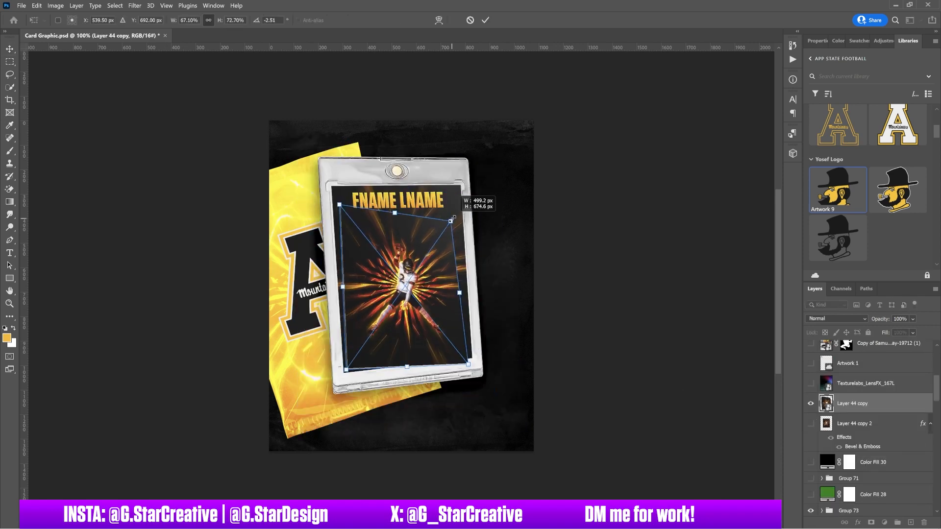
key("ctrl+t")
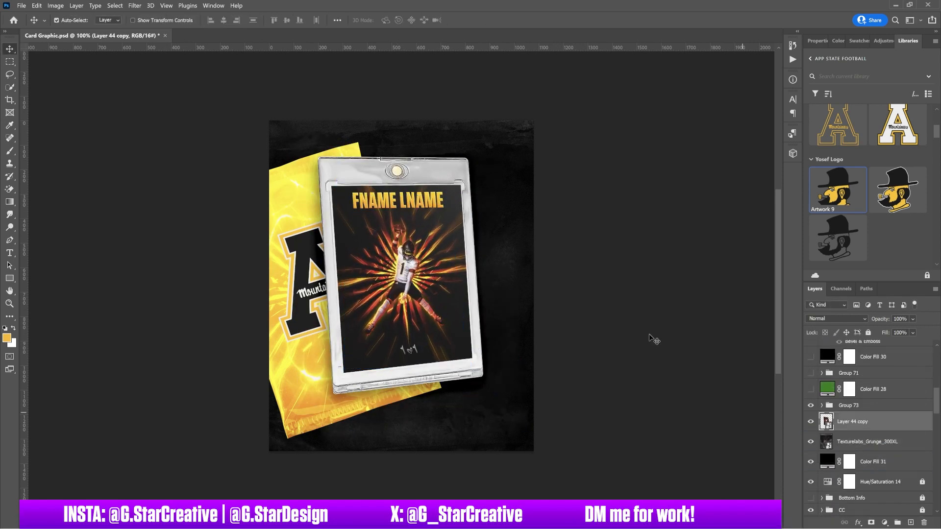
Arrange the Layer 44 card copies into a rotated stack behind the slab group.
left_click_drag(654, 336, 526, 275)
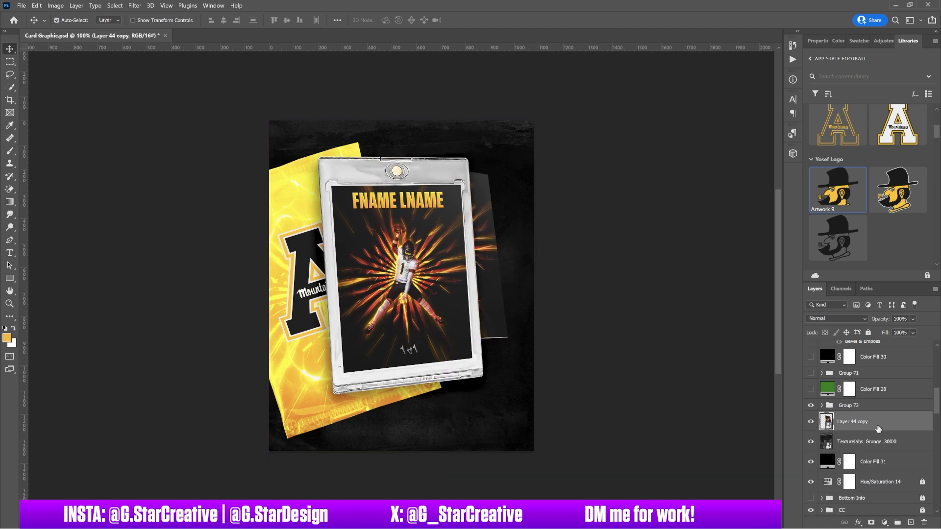
left_click_drag(855, 421, 852, 399)
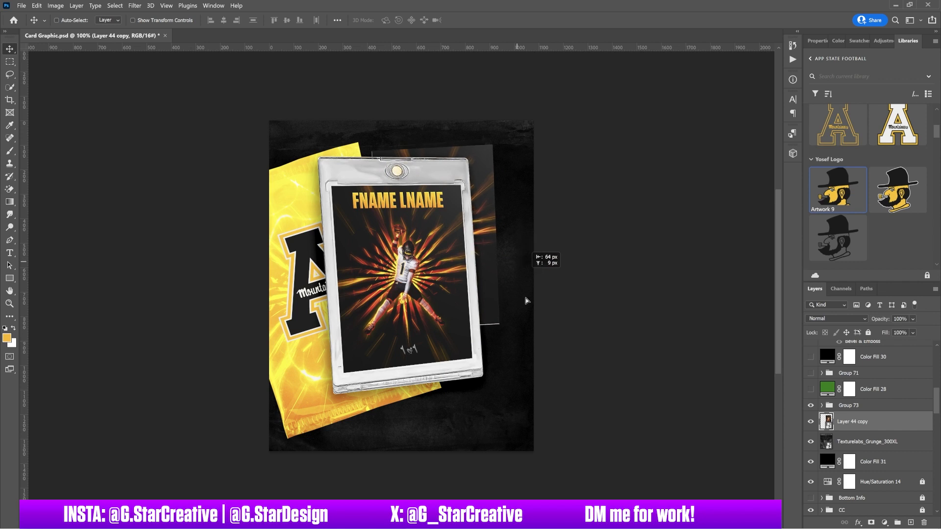
left_click_drag(547, 257, 526, 348)
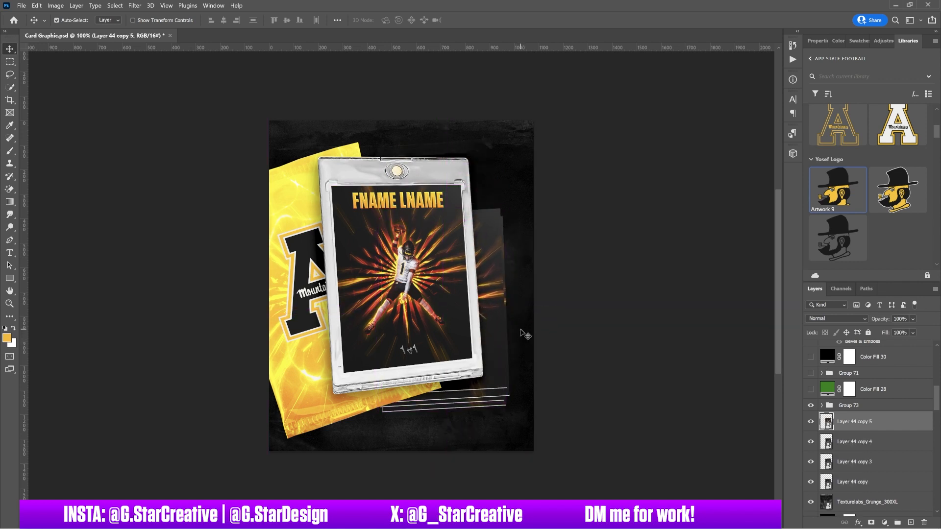
left_click(878, 443, "shift")
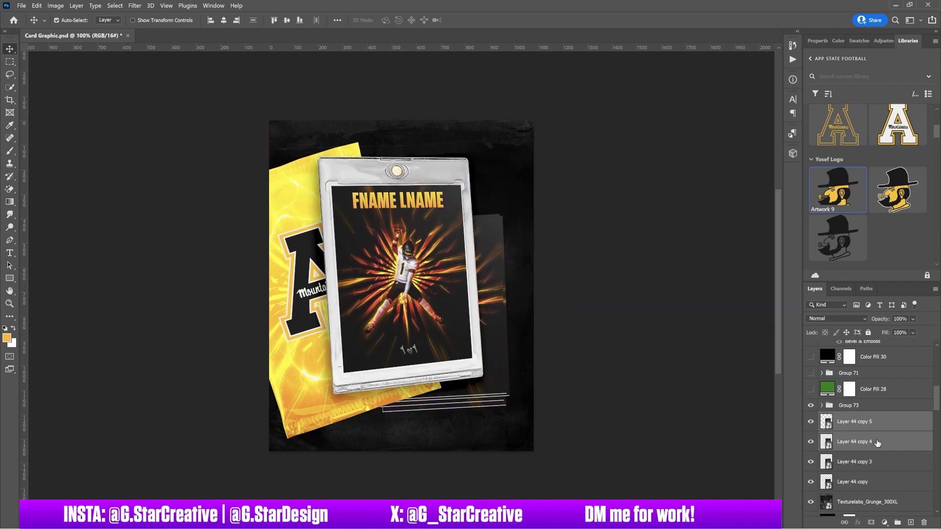
left_click(854, 461)
key("ctrl+t")
key("Return")
Give the top stack card a Drop Shadow with distance 0 and size 10.
double_click(888, 422)
left_click(588, 249)
left_click_drag(712, 132, 704, 154)
left_click_drag(706, 132, 703, 132)
double_click(777, 152)
type("10")
left_click_drag(752, 101, 711, 102)
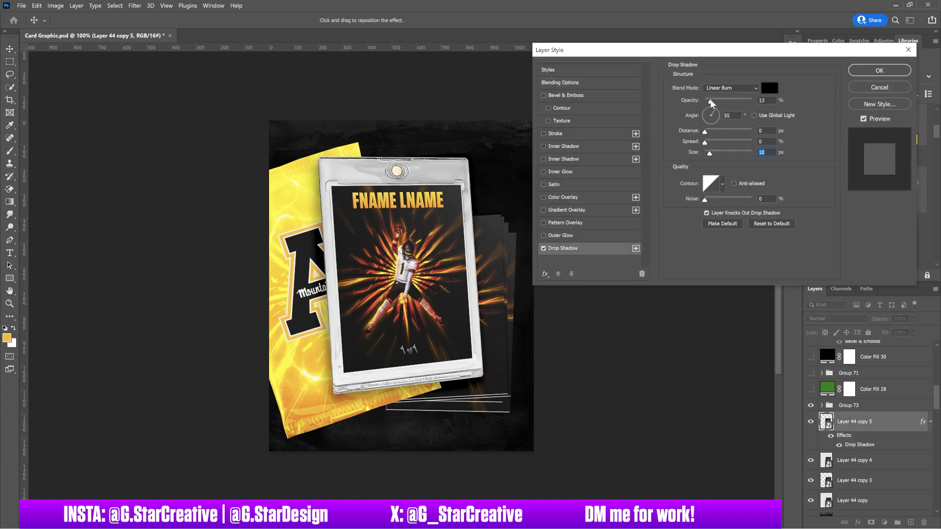
left_click(861, 72)
Copy the card's layer style and paste it onto the other stack cards.
right_click(876, 421)
left_click(828, 362)
scroll(875, 421, "up", 3)
scroll(875, 421, "down", 3)
right_click(876, 461)
left_click(828, 372)
left_click(302, 406)
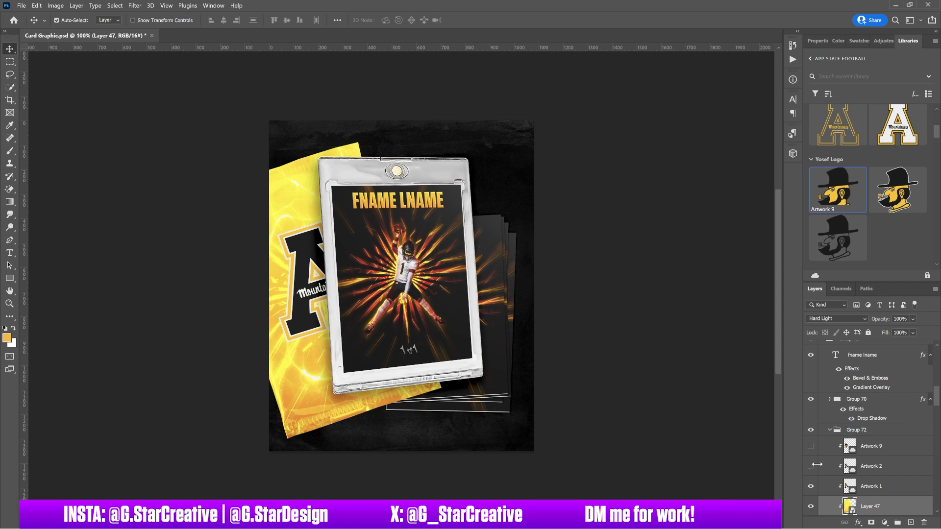
Add a Drop Shadow to the yellow pack group, tuning its opacity and size.
double_click(888, 431)
left_click(568, 248)
left_click_drag(711, 101, 755, 101)
left_click_drag(708, 154, 717, 159)
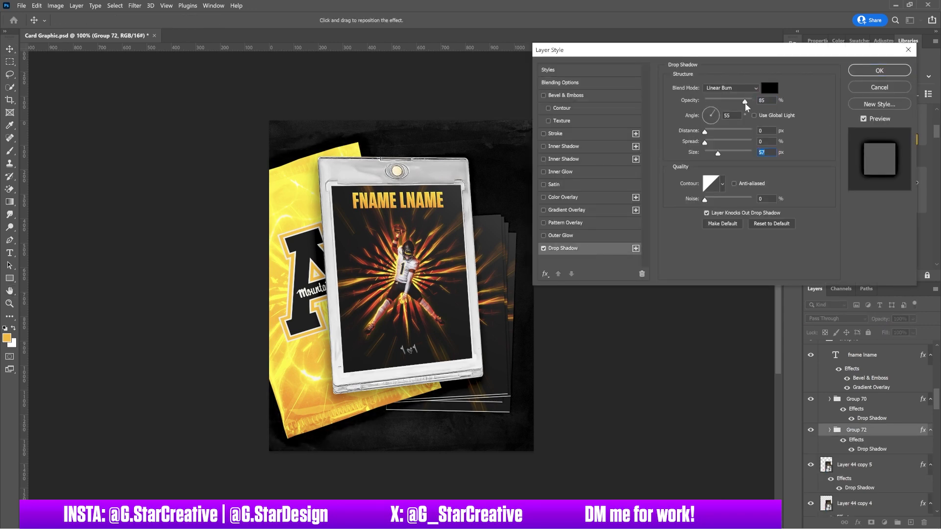
left_click(865, 72)
mouse_move(737, 102)
left_mouse_down()
mouse_move(726, 102)
mouse_move(754, 102)
left_mouse_up()
Adjust the slab group's drop shadow to distance 13 and size 16, then collapse the group.
double_click(872, 418)
mouse_move(714, 154)
left_mouse_down()
mouse_move(728, 155)
mouse_move(704, 155)
left_mouse_up()
left_click_drag(716, 133, 711, 132)
left_click_drag(704, 154, 716, 154)
left_click_drag(751, 101, 726, 101)
left_click_drag(716, 154, 711, 154)
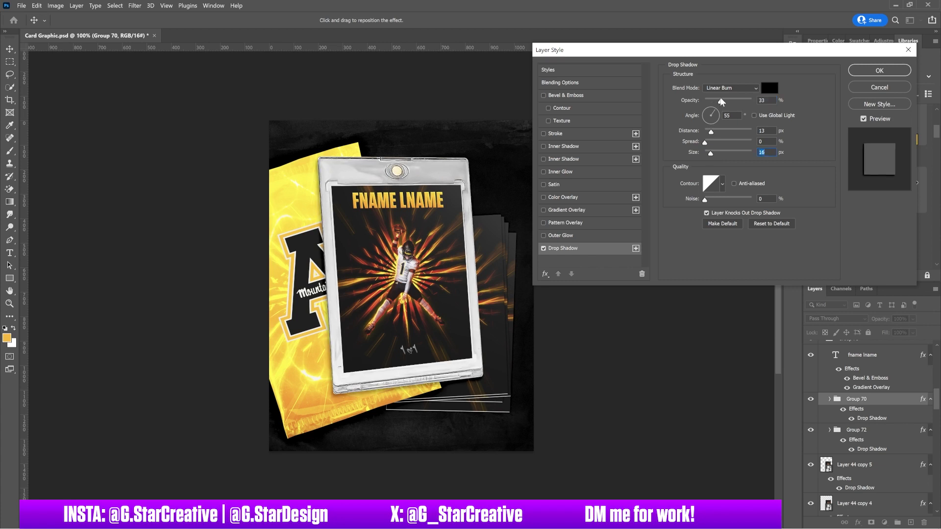
key("Return")
scroll(863, 414, "up", 3)
left_click(822, 433)
left_click_drag(936, 392, 936, 414)
left_click_drag(870, 481, 878, 391)
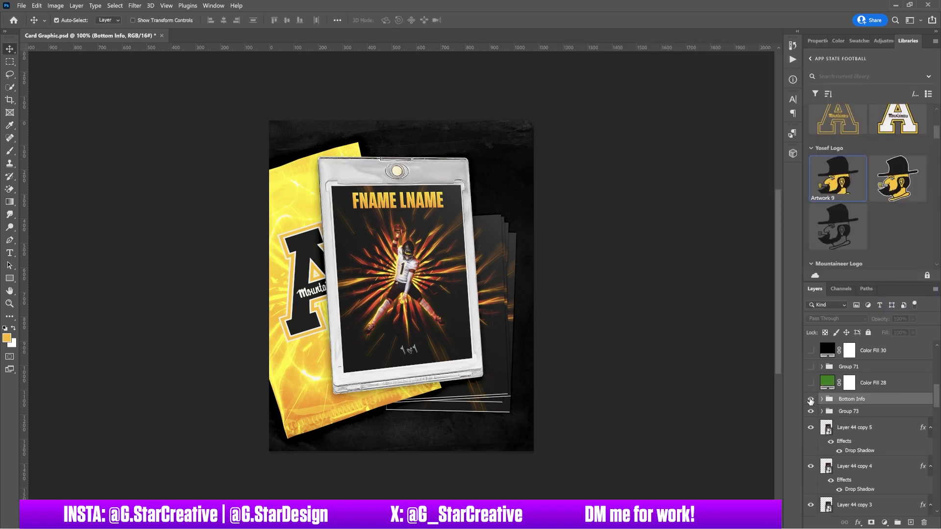
Make the top stack card visible and add a Solid Color tint fill layer set to Linear Dodge.
left_click(500, 388)
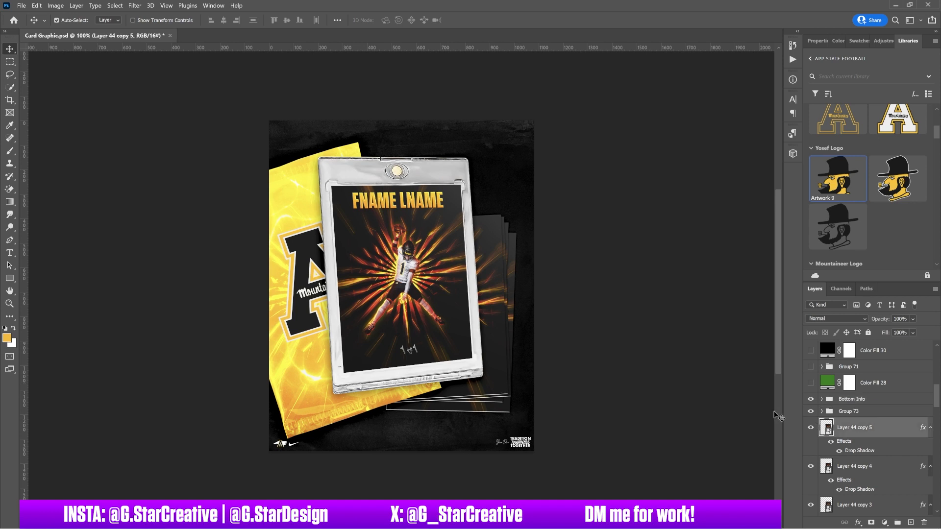
left_click(812, 432)
mouse_move(936, 399)
left_mouse_down()
mouse_move(938, 480)
mouse_move(937, 398)
left_mouse_up()
left_click(884, 523)
left_click(878, 308)
key("Return")
left_click(847, 319)
left_click(832, 380)
Group the card copies into Group 74 and switch the tint blend mode to Hue.
left_click(863, 471)
scroll(877, 454, "down", 2)
left_click(880, 492, "shift")
key("ctrl+g")
left_click(872, 366, "alt")
left_click(836, 318)
left_click(823, 291)
key("Down")
key("Down")
key("Down")
key("Down")
key("Down")
key("Down")
key("Down")
key("Down")
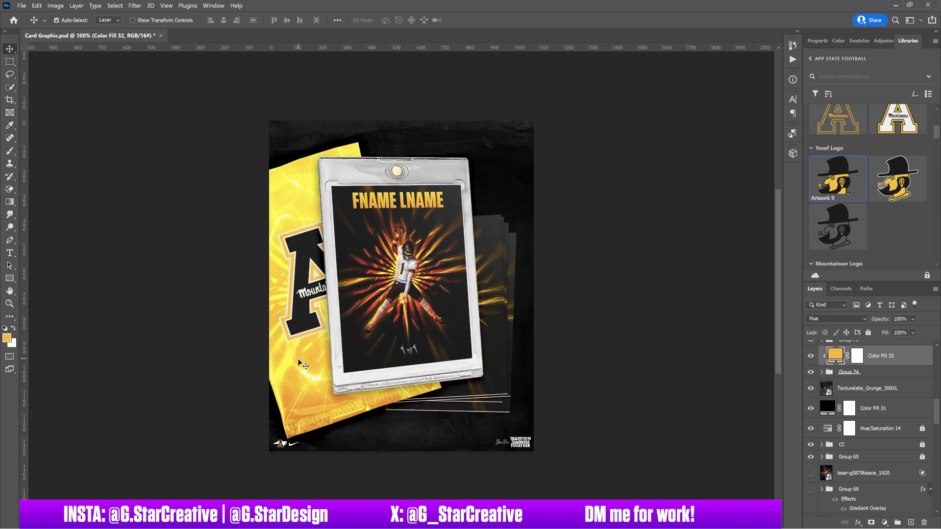
Move the slab, card stack and tint groups up together.
left_click(857, 373, "ctrl")
scroll(858, 376, "up", 1)
left_click(858, 384, "ctrl")
left_click_drag(604, 332, 604, 321)
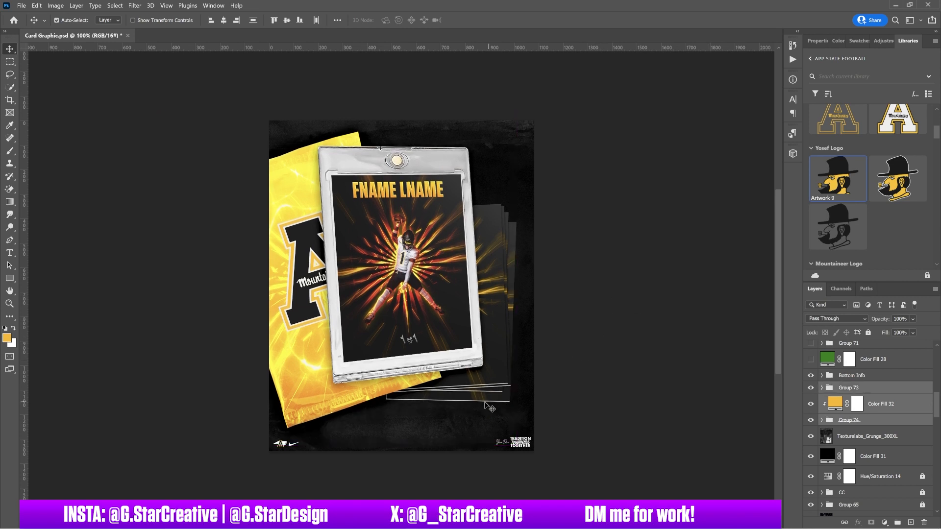
Check the black background fill and lower its opacity.
left_click(865, 437)
left_click(812, 456)
left_click(811, 456)
left_click(877, 456)
left_click_drag(885, 333, 877, 335)
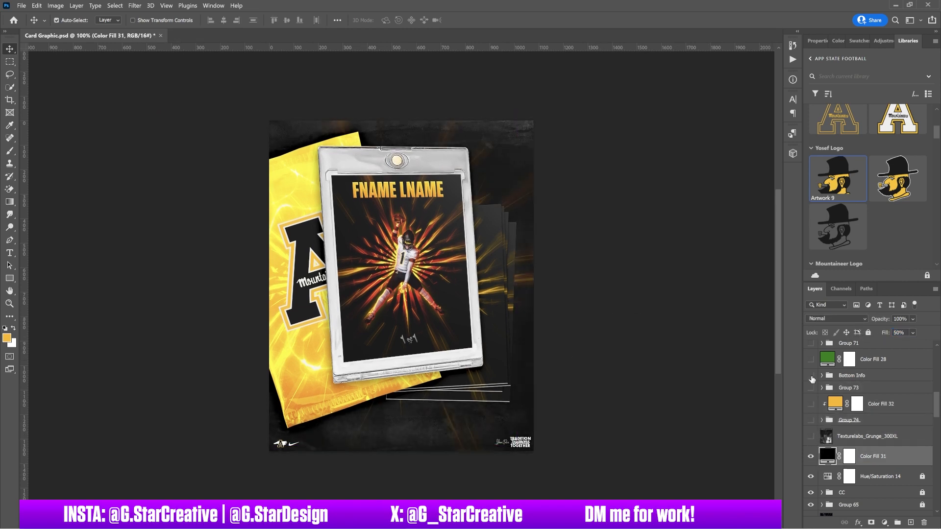
Stamp visible layers into a new layer and apply a Gaussian Blur to it.
left_click(810, 459)
key("ctrl+alt+shift+e")
left_click(134, 6)
mouse_move(142, 126)
left_click(255, 166)
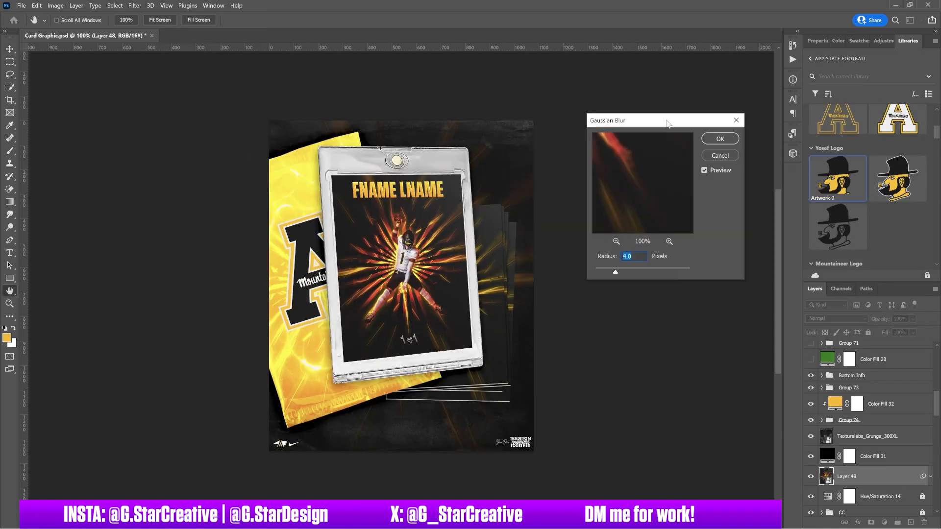
left_click_drag(666, 120, 649, 114)
left_click_drag(599, 265, 616, 265)
left_click(695, 129)
Set the black background fill to 34% and the grunge texture fill to 36%.
left_click(865, 455)
mouse_move(885, 332)
left_mouse_down()
mouse_move(840, 333)
mouse_move(896, 334)
left_mouse_up()
left_click(867, 437)
key("ctrl+minus")
key("ctrl+plus")
Try moving the tint and card stack above the pack, then undo it.
left_click(881, 404)
left_click(822, 387)
scroll(874, 444, "down", 3)
left_click(865, 433, "shift")
left_click_drag(874, 419, 875, 376)
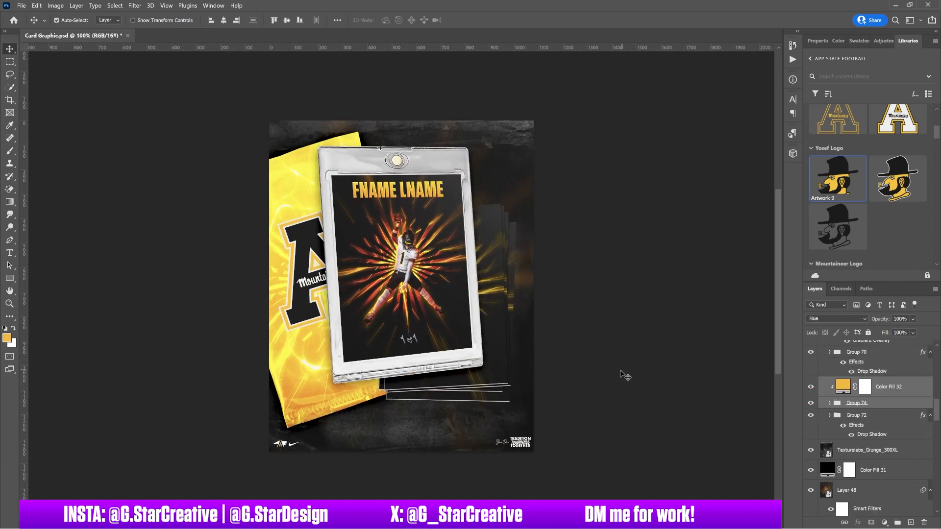
key("ctrl+z")
left_click(621, 333)
Shift the top stack card left and up and rotate the bottom card slightly clockwise.
left_click(881, 418)
left_click(822, 434)
left_click(862, 449)
left_click_drag(616, 321, 591, 298)
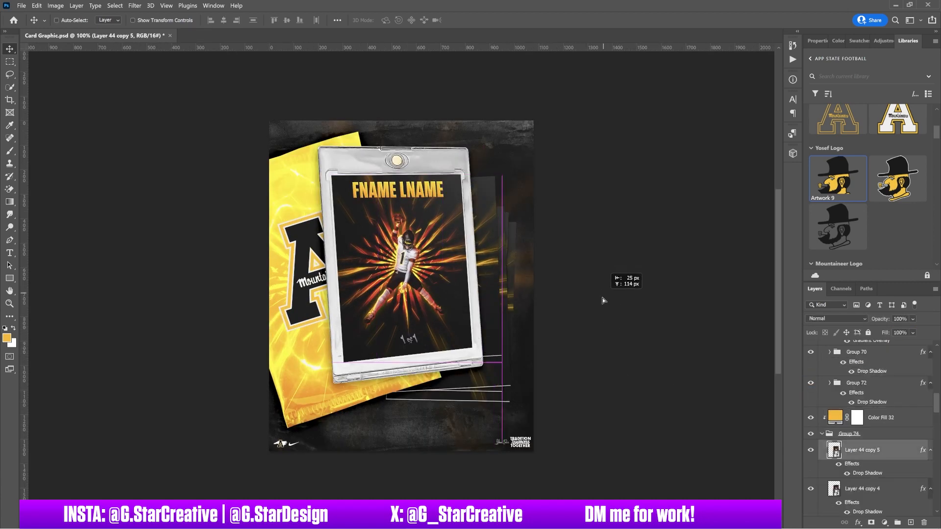
left_click(509, 371)
key("ctrl+t")
left_click_drag(560, 397, 554, 403)
key("Return")
key("ctrl+semicolon")
key("ctrl+semicolon")
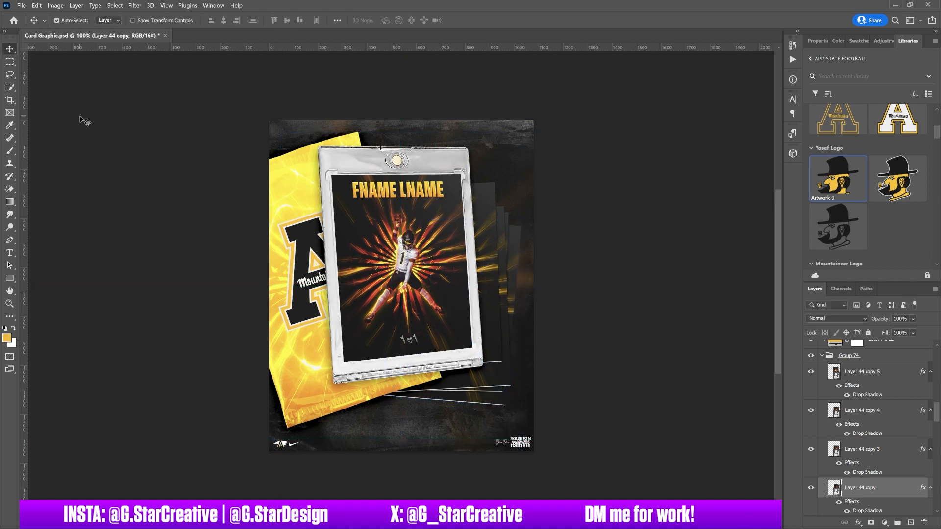
Free-transform the slab group and name text together, reshaping the top edge and repositioning it.
left_click(466, 195)
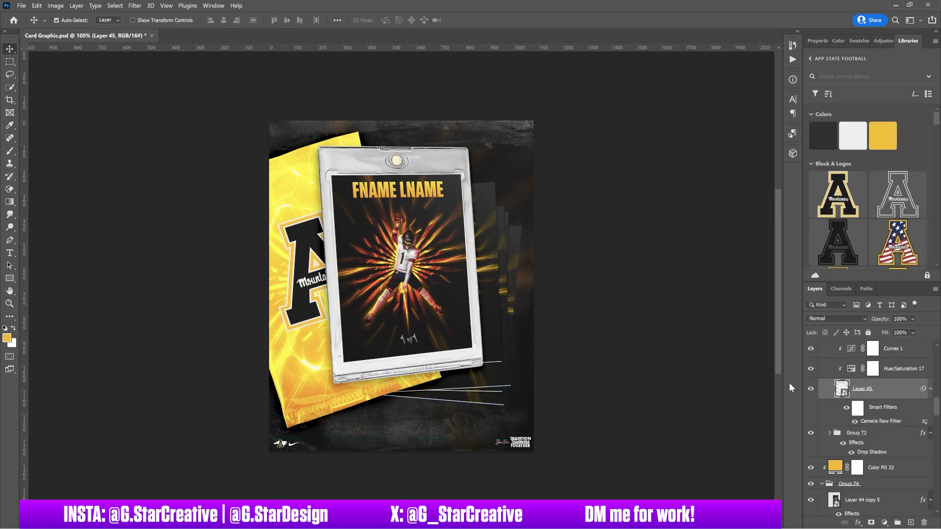
scroll(853, 422, "up", 3)
left_click(856, 466)
left_click(829, 466)
left_click(857, 421, "shift")
key("ctrl+t")
left_click_drag(316, 147, 311, 142)
left_click_drag(479, 142, 493, 139)
left_click_drag(408, 138, 400, 137)
left_click_drag(380, 309, 387, 300)
key("ctrl+semicolon")
key("Return")
key("ctrl+semicolon")
Scale the slab up slightly to about 103% by 108%.
key("ctrl+t")
left_click_drag(489, 387, 493, 393)
key("Return")
Rotate the bottom card and shift it left, then nudge the third and fourth stack cards tighter.
left_click(491, 398)
key("ctrl+t")
left_click_drag(557, 414, 543, 429)
left_click_drag(471, 357, 451, 360)
key("Return")
left_click(498, 395)
left_click_drag(498, 391, 504, 402)
left_click_drag(501, 383, 504, 387)
left_click(854, 352)
scroll(853, 366, "up", 1)
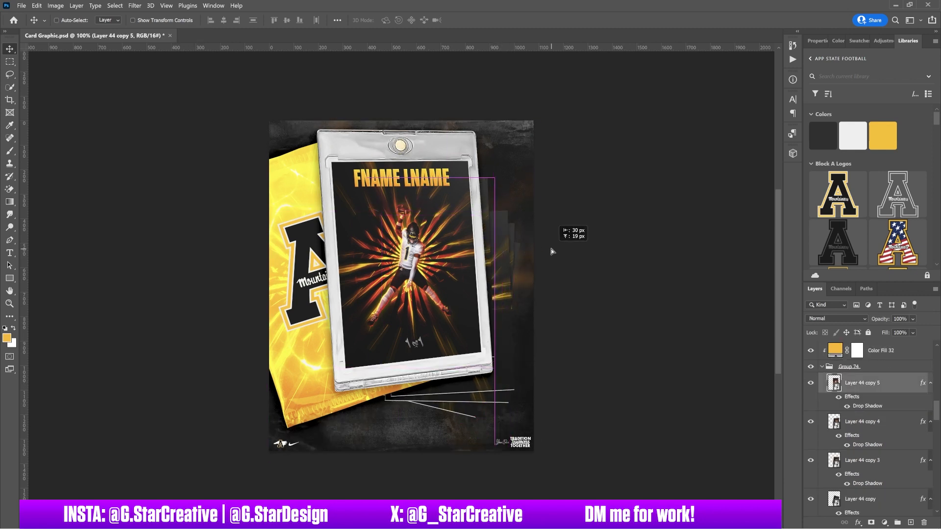